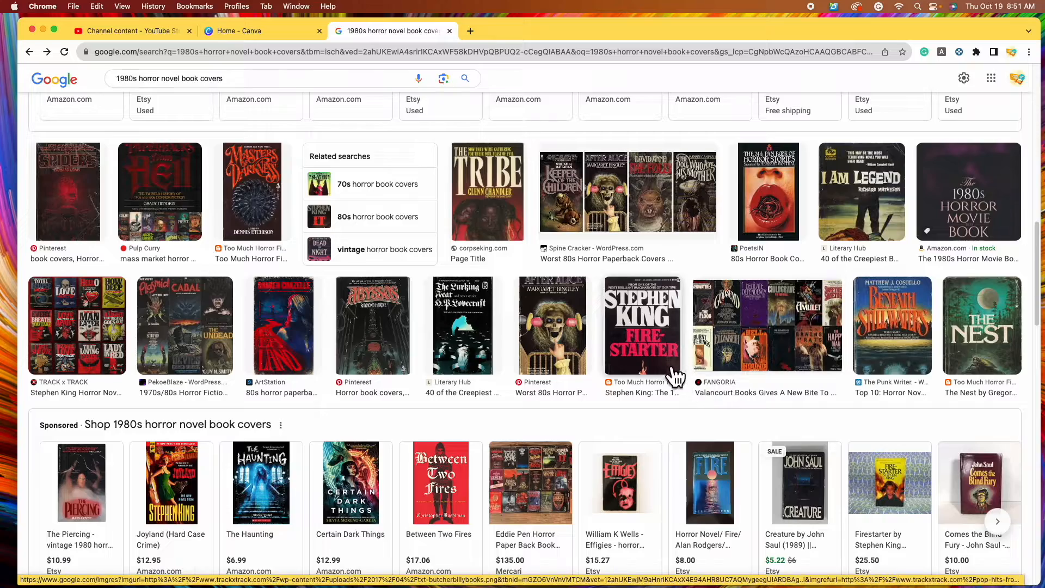
Browse the 1980s horror novel cover examples in Google Images, then switch to Canva's home page
scroll(686, 444, "down", 5)
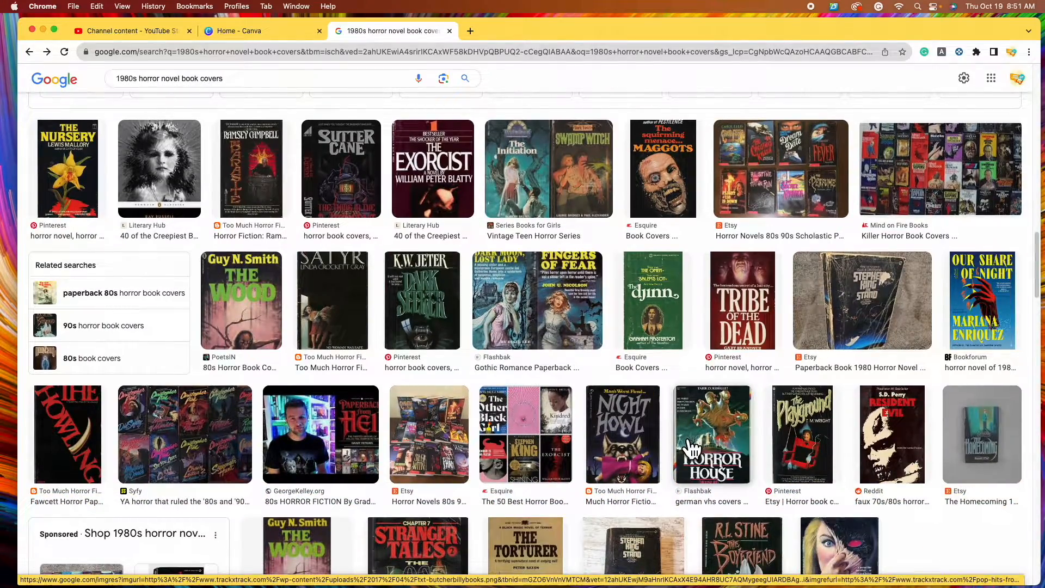
scroll(690, 443, "down", 2)
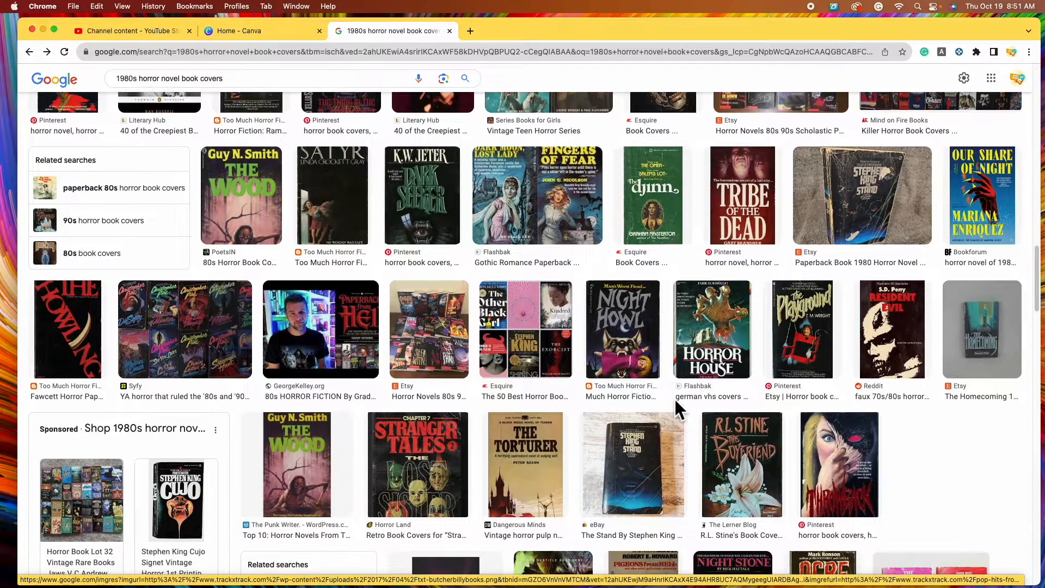
scroll(694, 429, "down", 3)
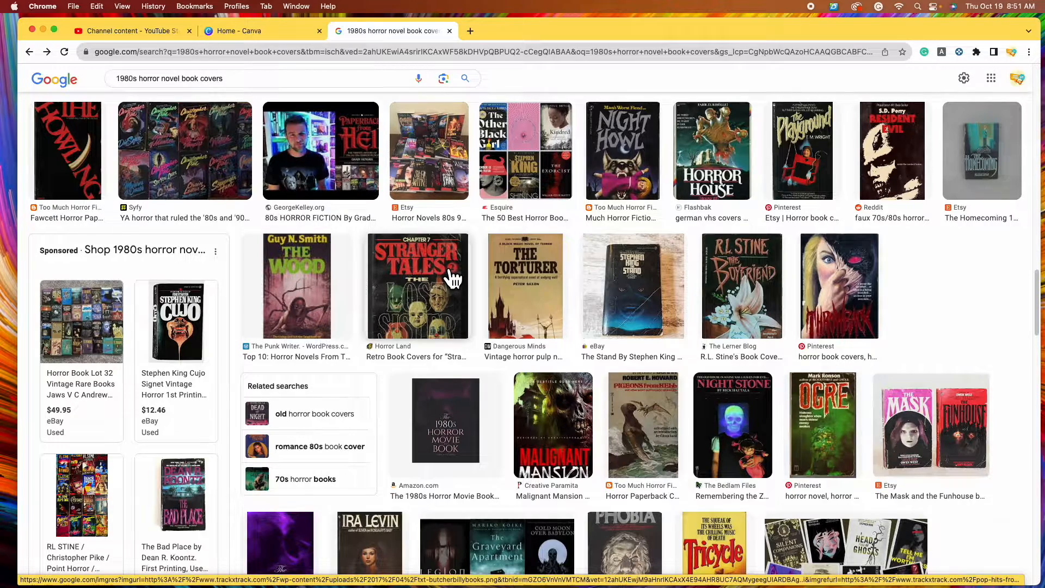
scroll(82, 381, "down", 10)
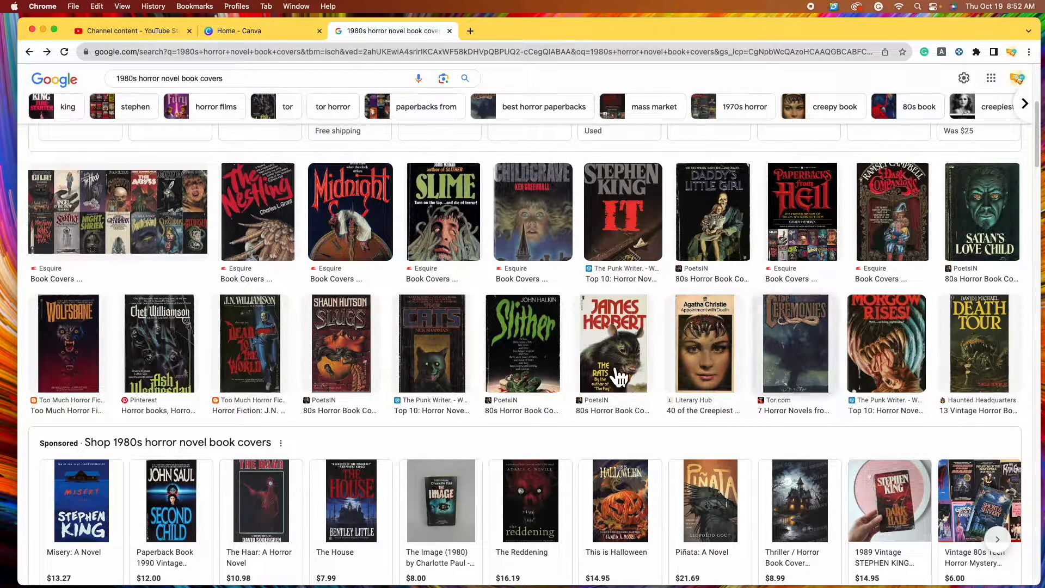
scroll(406, 465, "down", 1)
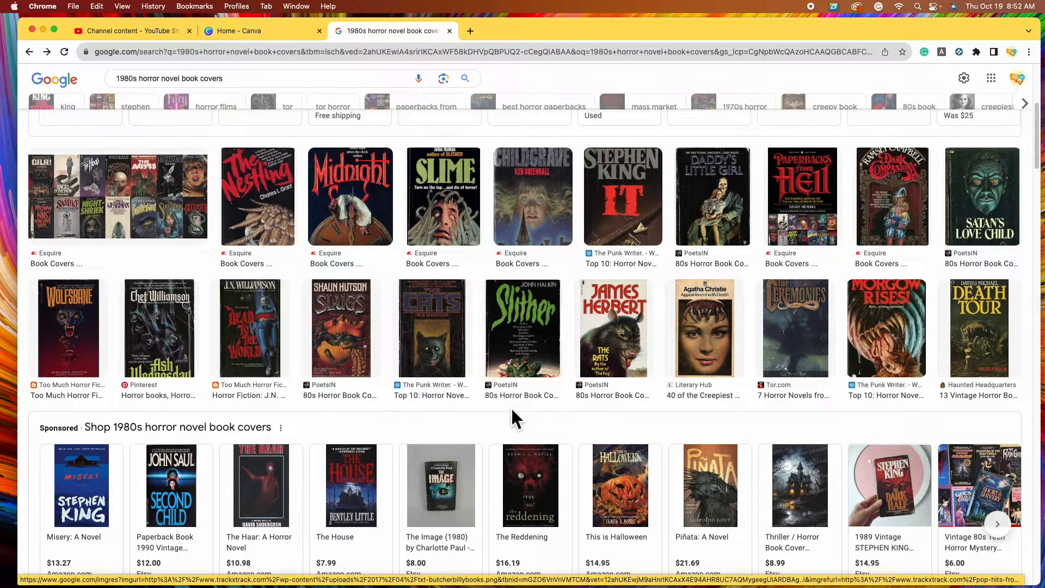
left_click(271, 34)
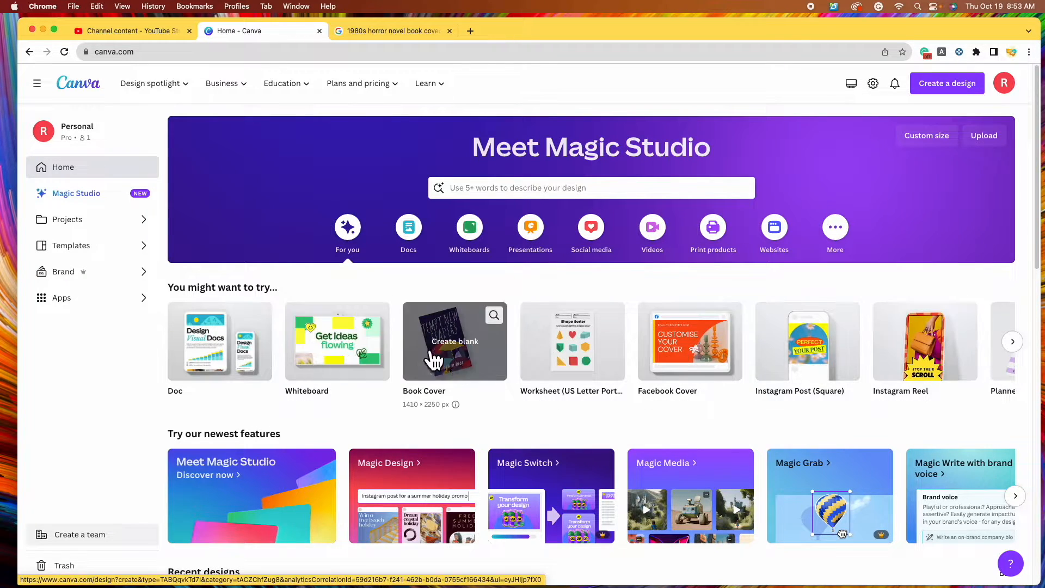
Search Canva for 'book cover' and create a blank Book Cover design
left_click(551, 196)
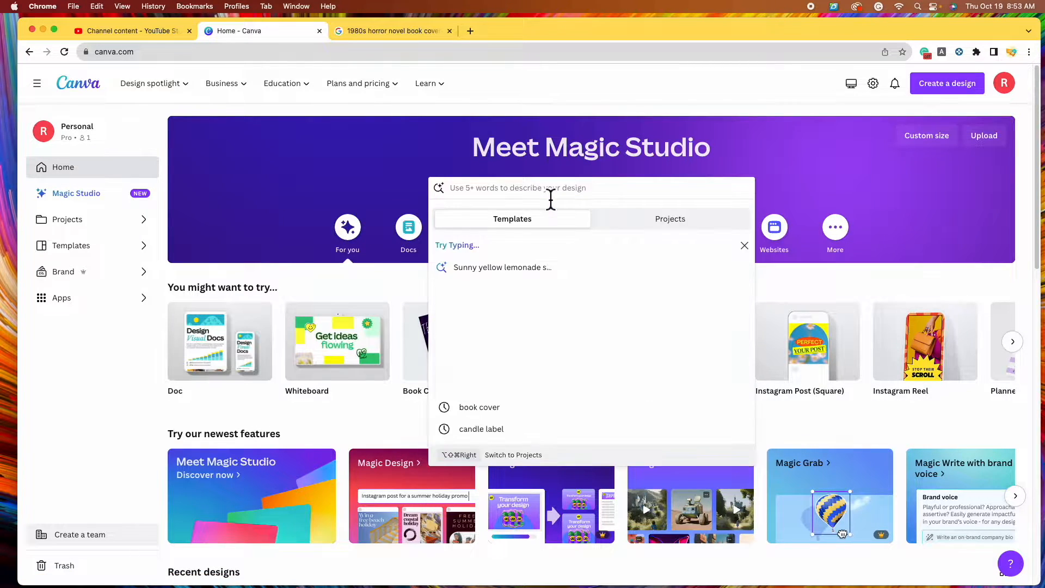
type("book cover")
key("Return")
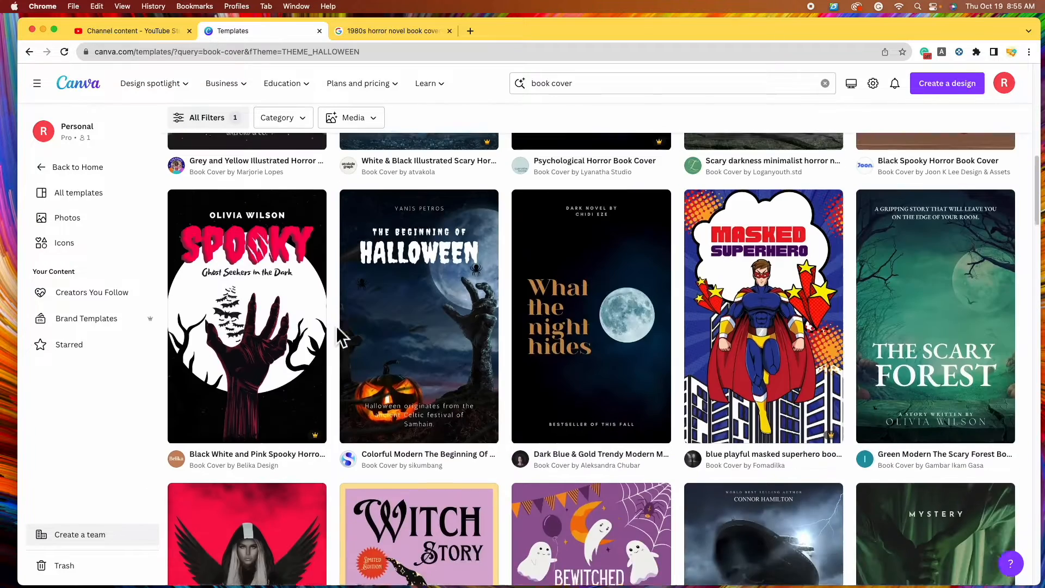
scroll(341, 336, "up", 10)
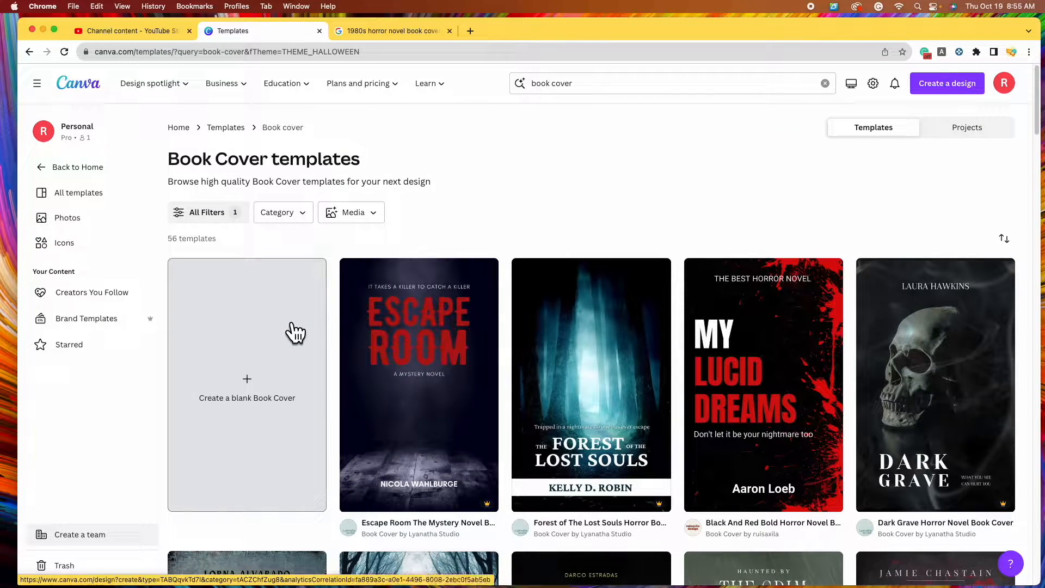
left_click(271, 359)
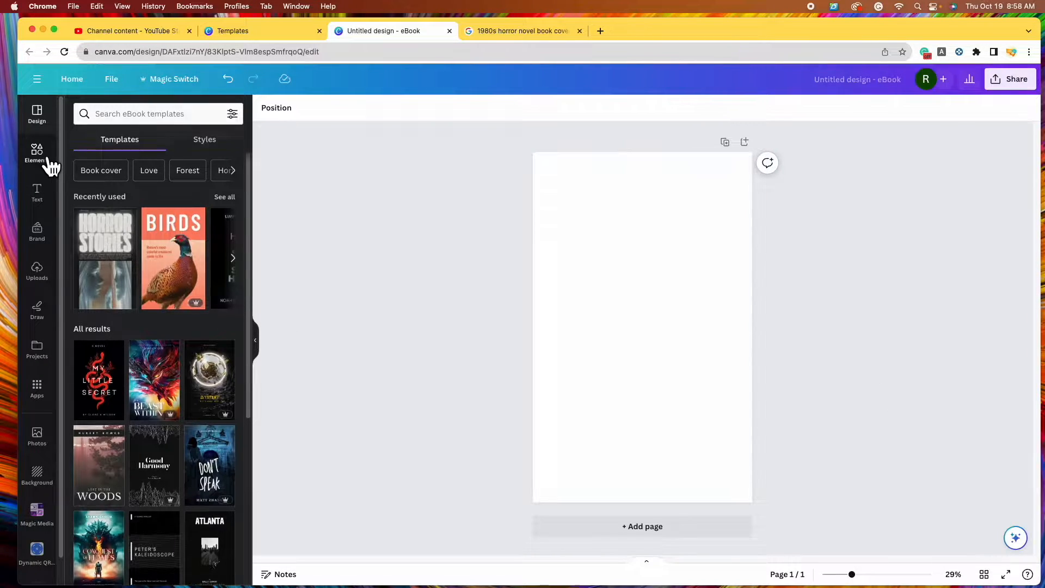
Search the Elements library for 'skull'
left_click(49, 160)
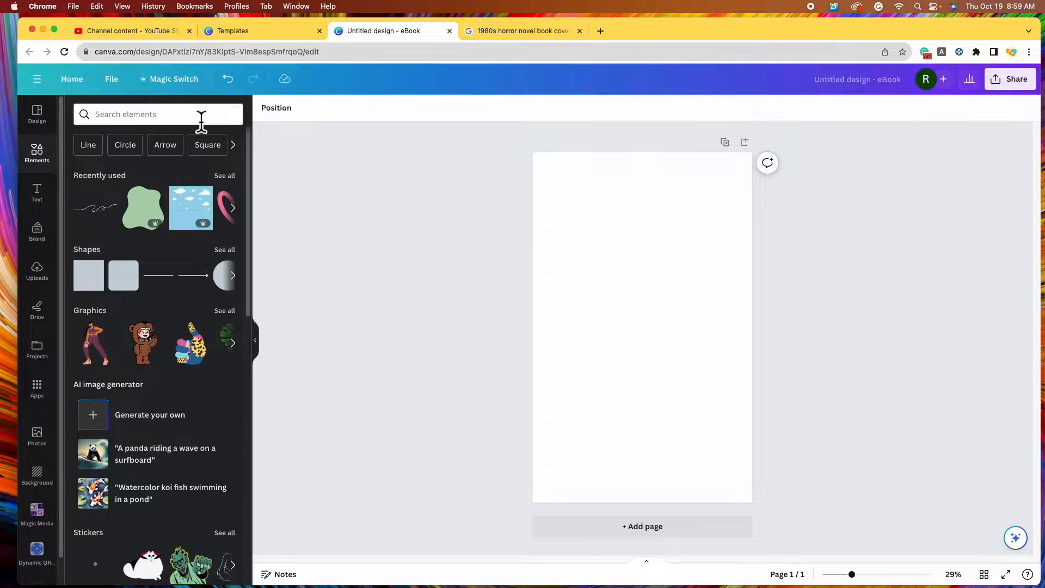
left_click(162, 116)
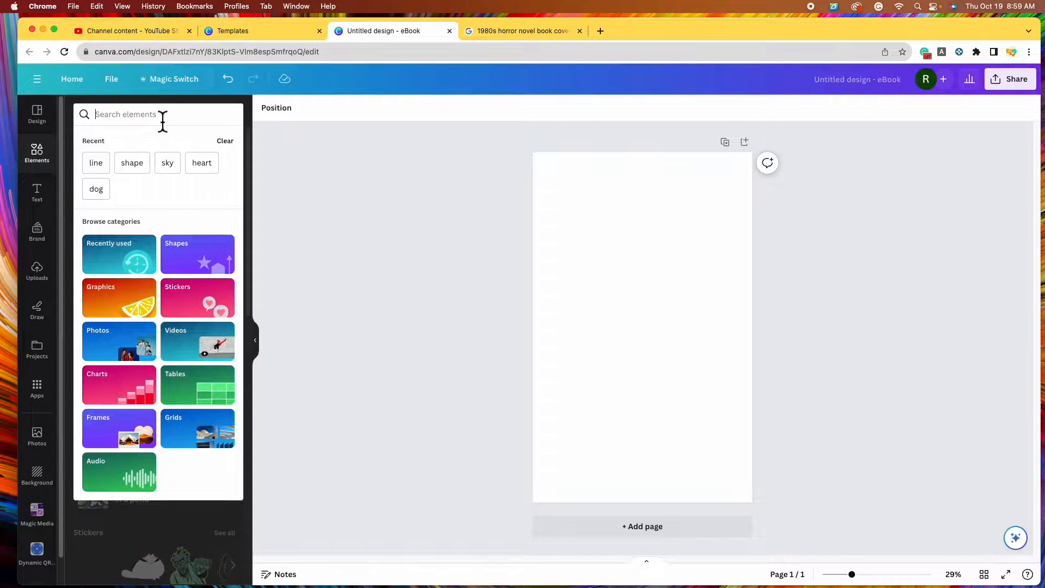
type("skull")
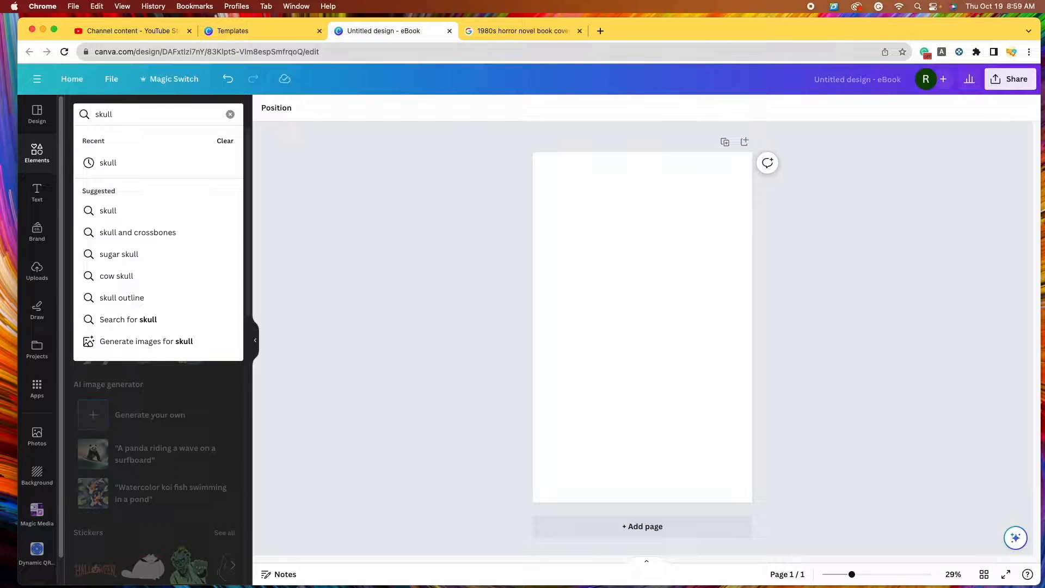
key("Return")
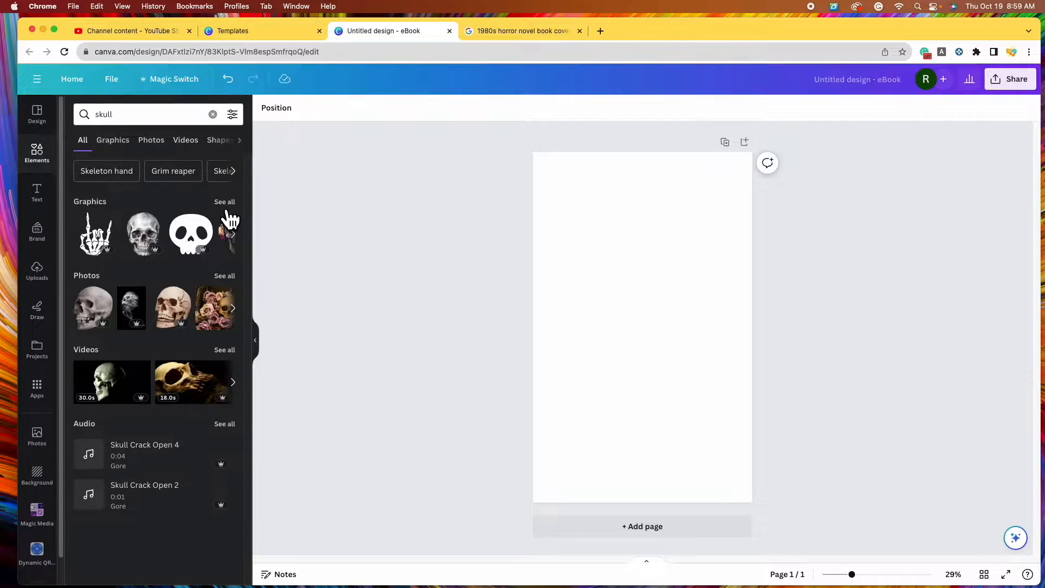
Show all skull photos and filter them to Price: Free
mouse_move(201, 234)
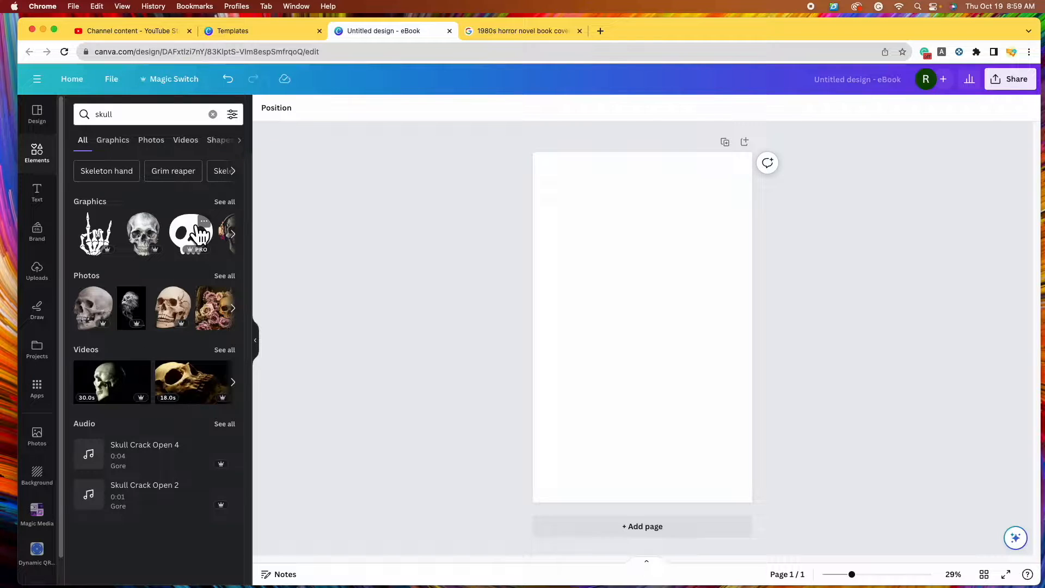
left_click(234, 277)
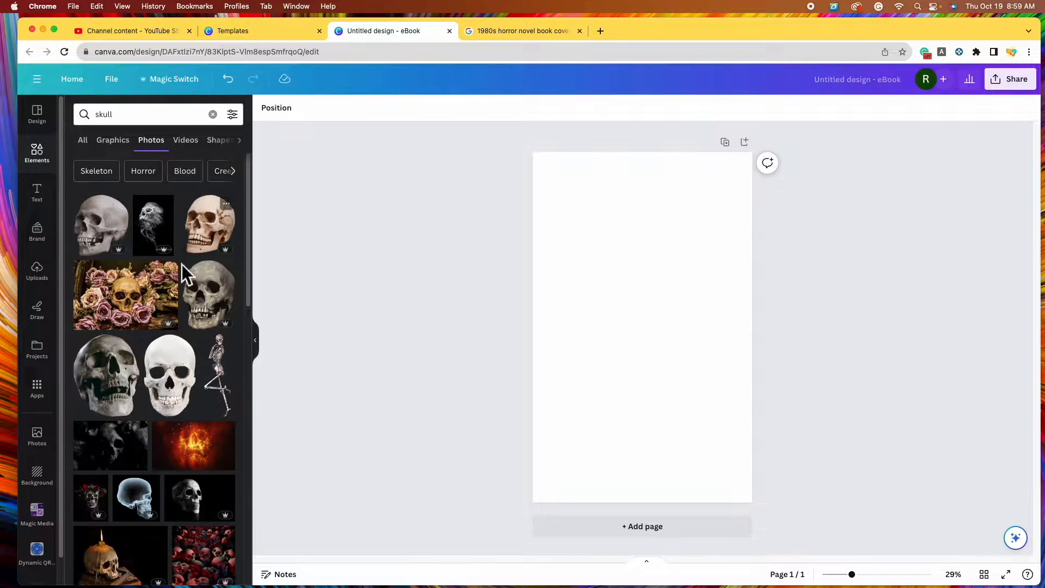
scroll(182, 289, "down", 2)
scroll(181, 289, "up", 2)
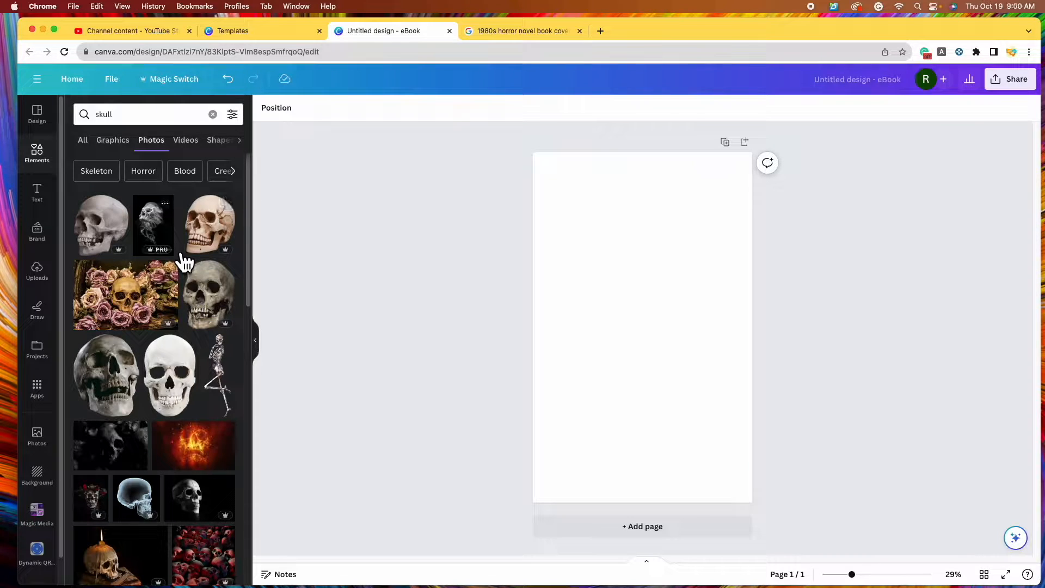
left_click(245, 121)
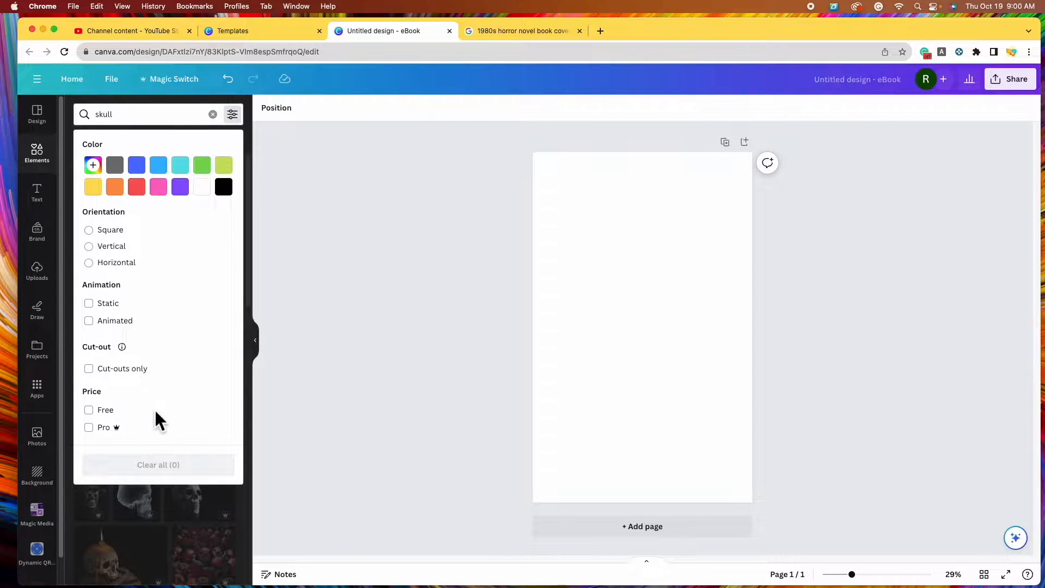
left_click(100, 410)
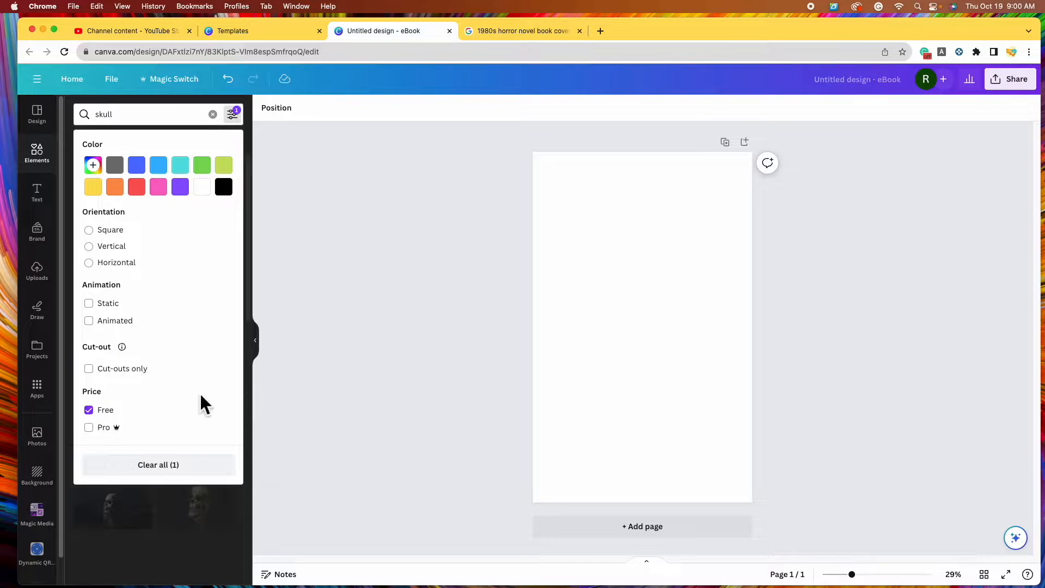
left_click(386, 391)
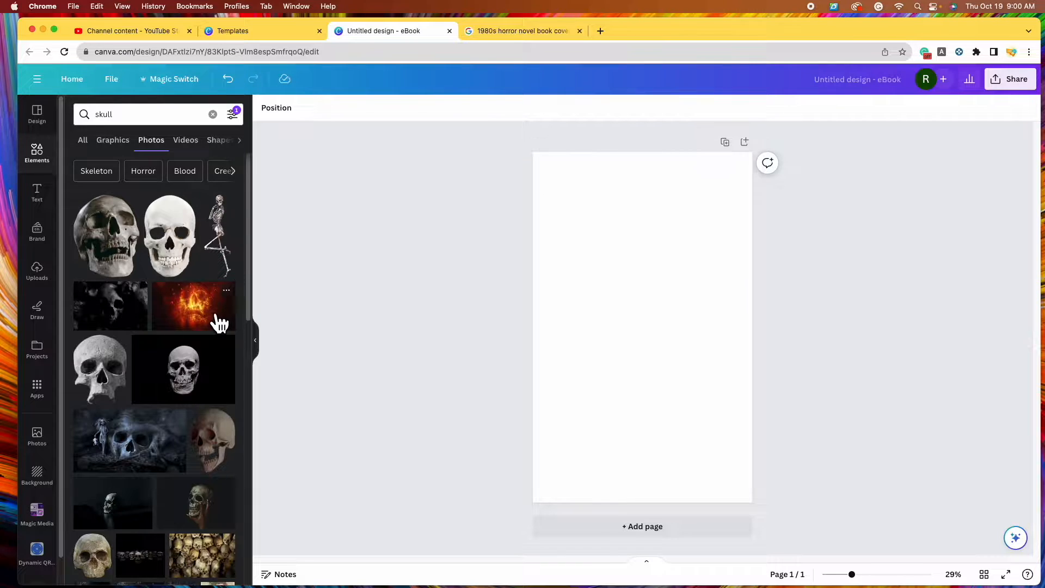
Add the fiery skull and blue skull photos to the page and enlarge them
left_click(213, 320)
left_click_drag(554, 276, 423, 198)
left_click_drag(646, 273, 703, 272)
left_click_drag(619, 285, 625, 242)
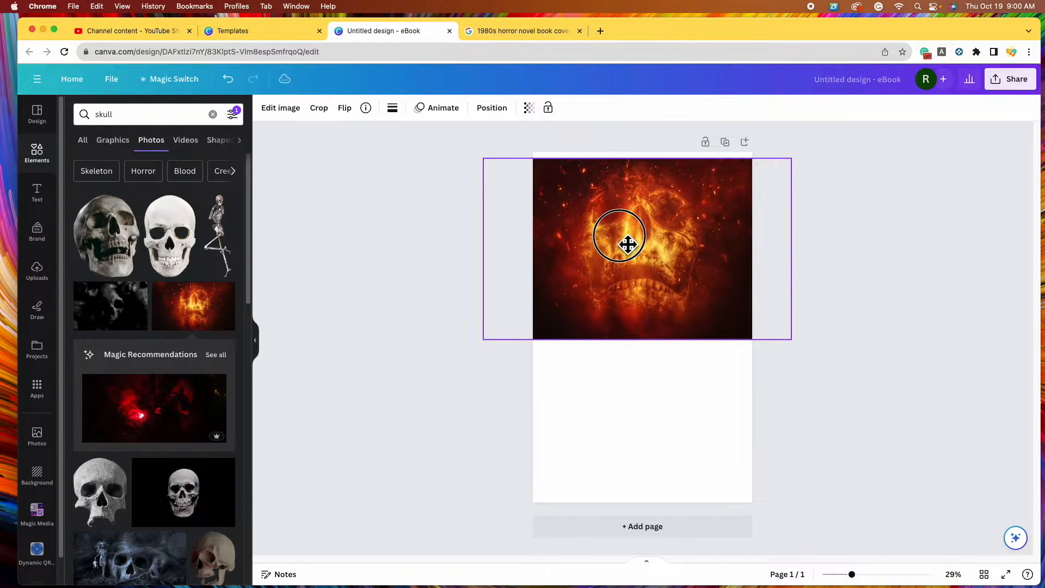
scroll(217, 313, "down", 2)
scroll(216, 315, "down", 2)
left_click_drag(131, 354, 752, 381)
left_click_drag(789, 282, 766, 295)
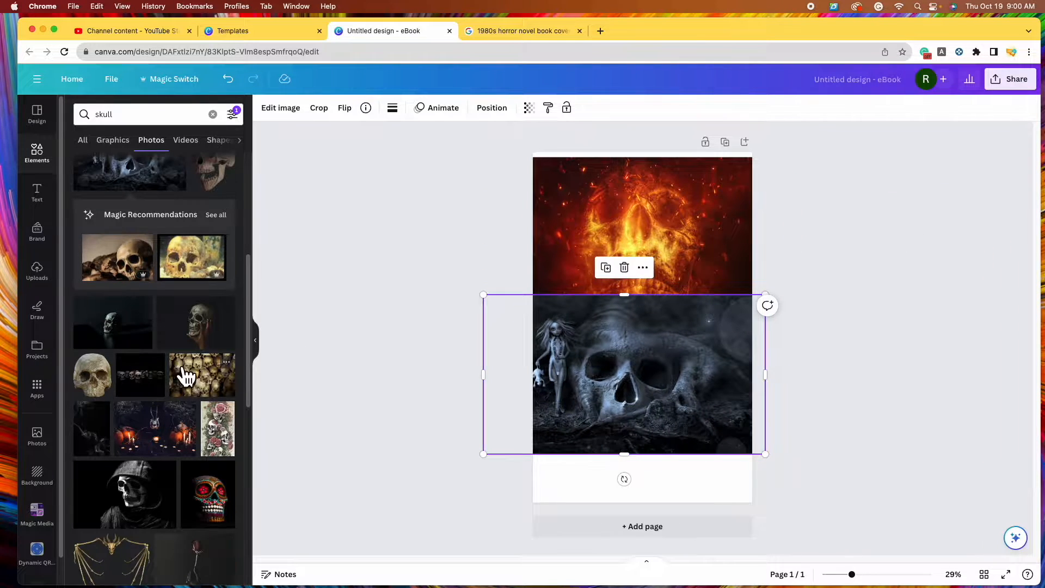
Add the hand-held skull photo and resize it to fill the page
left_click(185, 375)
left_click_drag(556, 274, 396, 163)
left_click(666, 275)
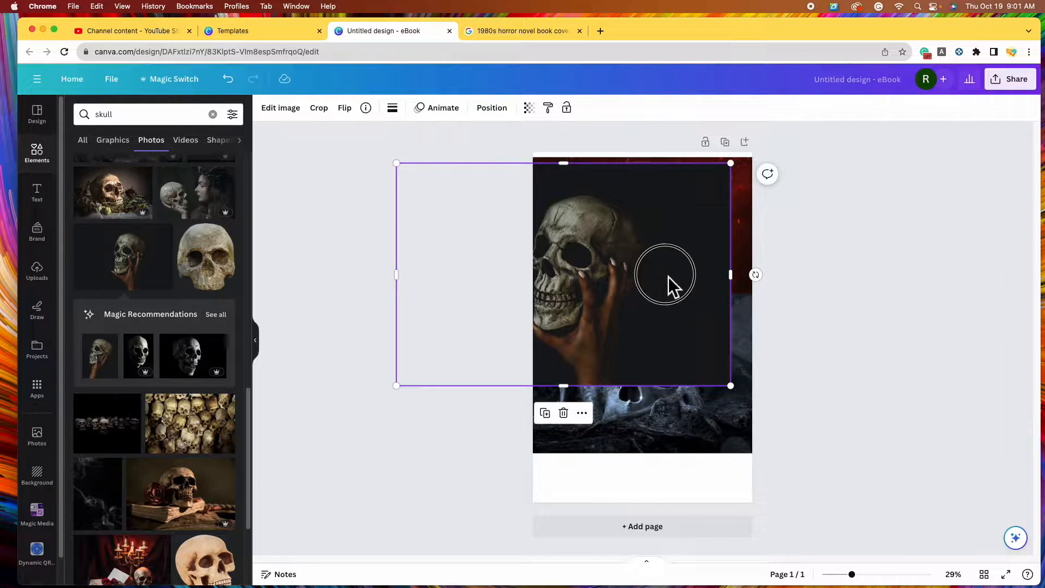
left_click_drag(669, 276, 717, 289)
left_click_drag(789, 407, 896, 474)
left_click_drag(618, 354, 588, 336)
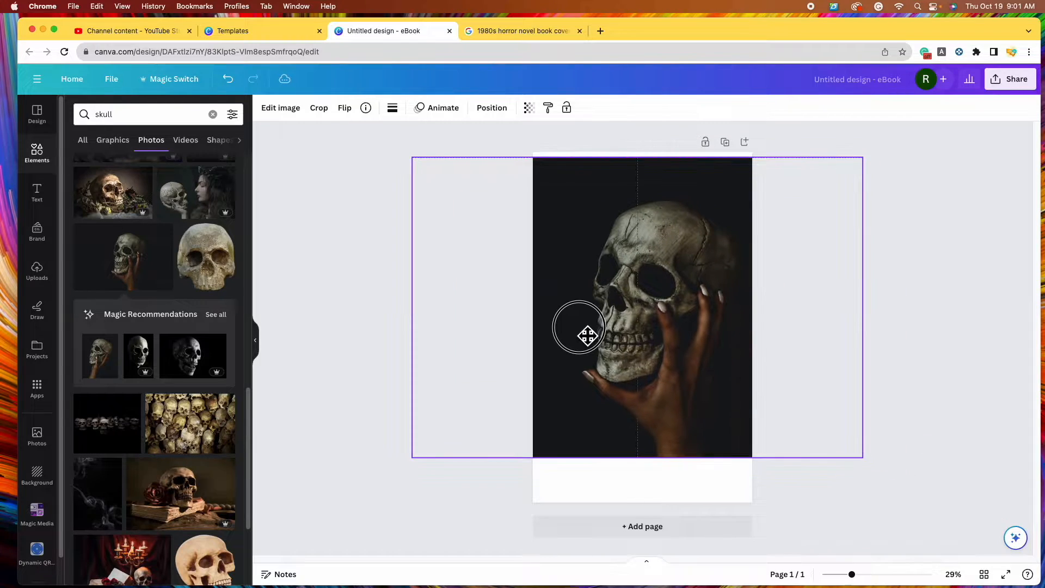
Add the first Magic Recommendations skull photo and enlarge it to fill the page
scroll(195, 309, "down", 1)
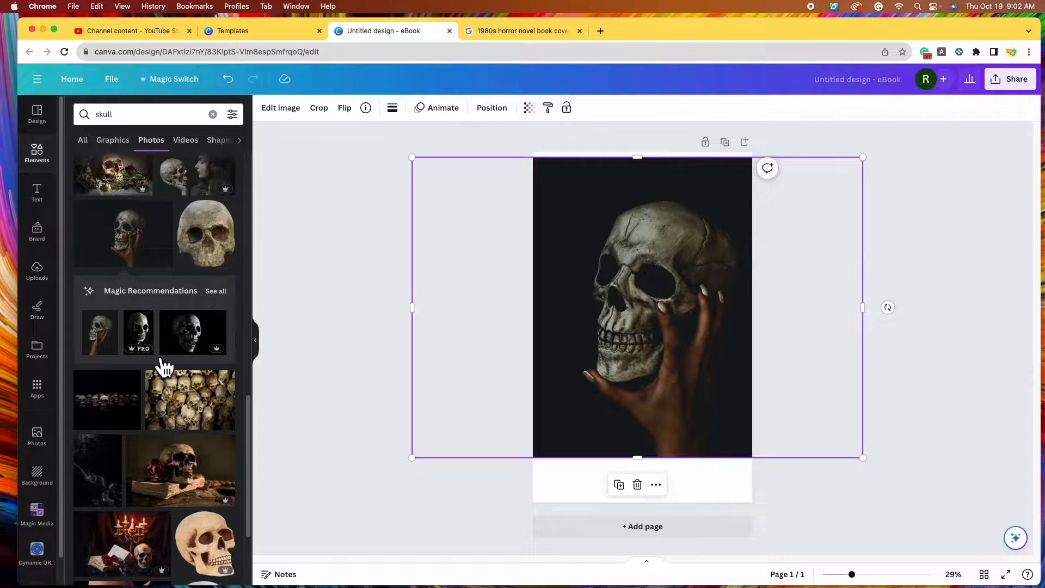
left_click(218, 292)
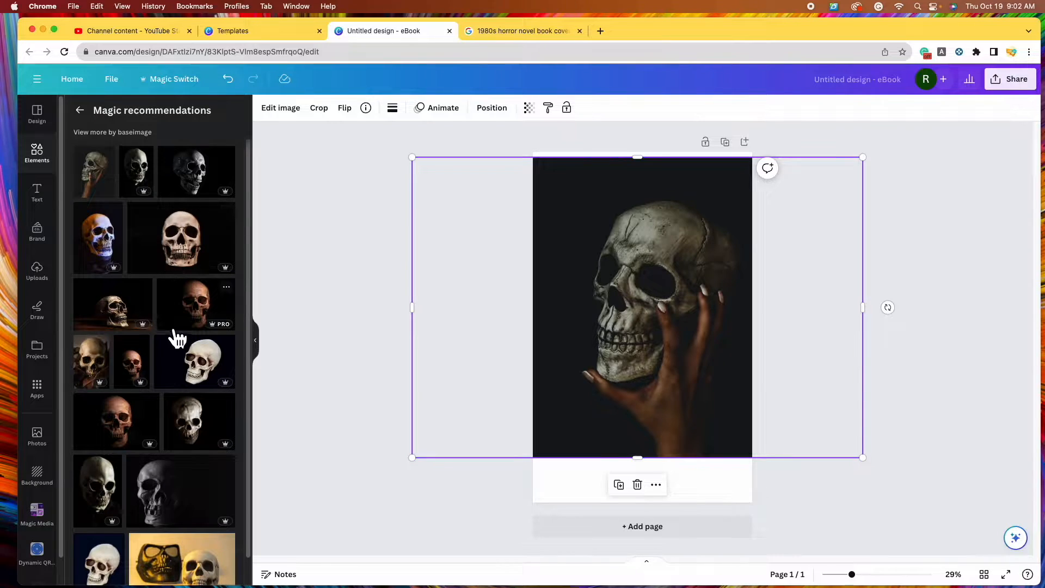
scroll(176, 339, "down", 1)
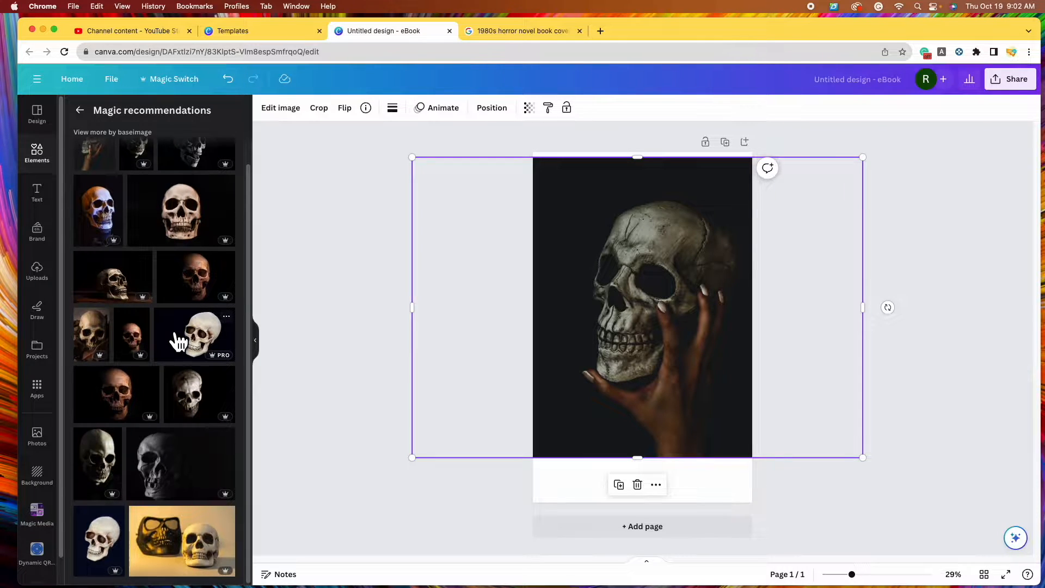
scroll(177, 342, "up", 1)
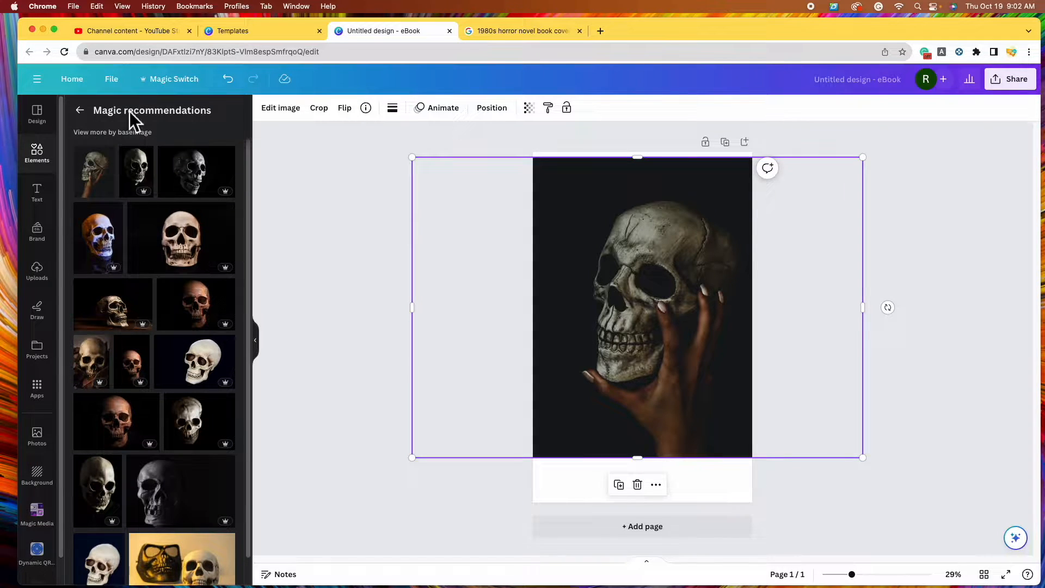
left_click(108, 188)
left_click_drag(660, 282, 655, 259)
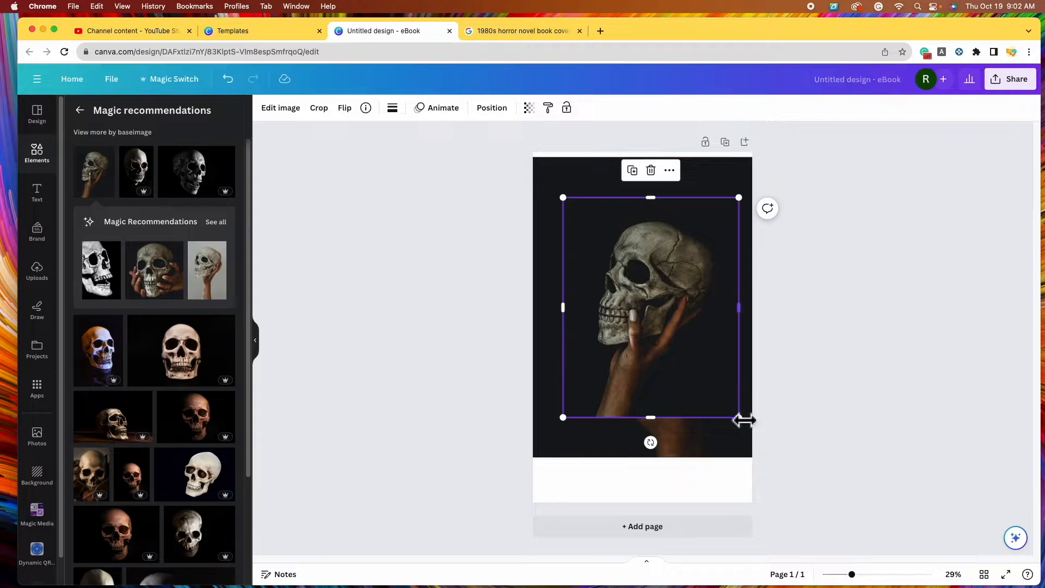
left_click_drag(739, 418, 792, 478)
left_click(282, 270)
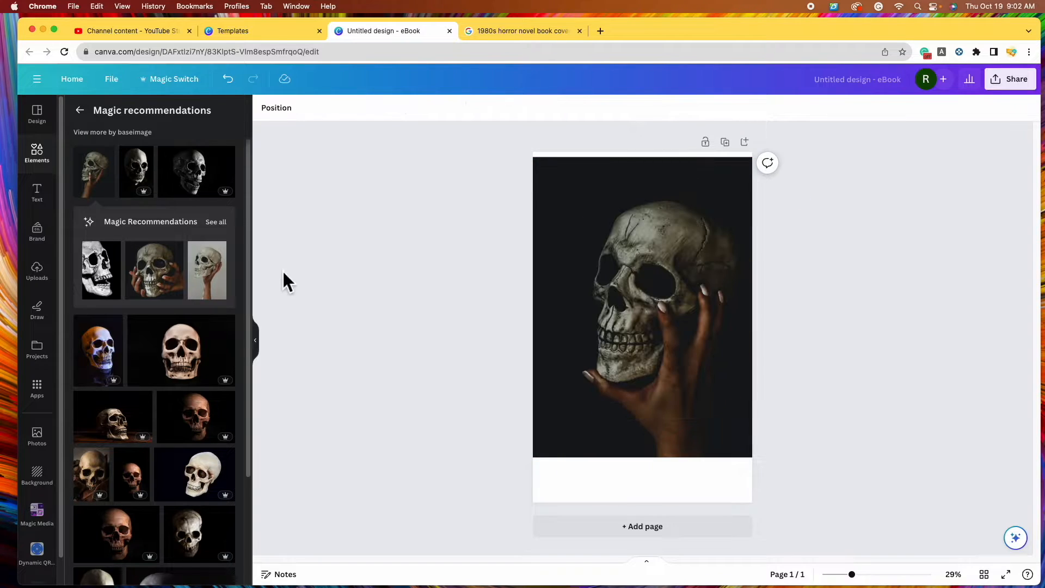
Add the blood-streaked skull photo and move it to the page's left edge
left_click(91, 114)
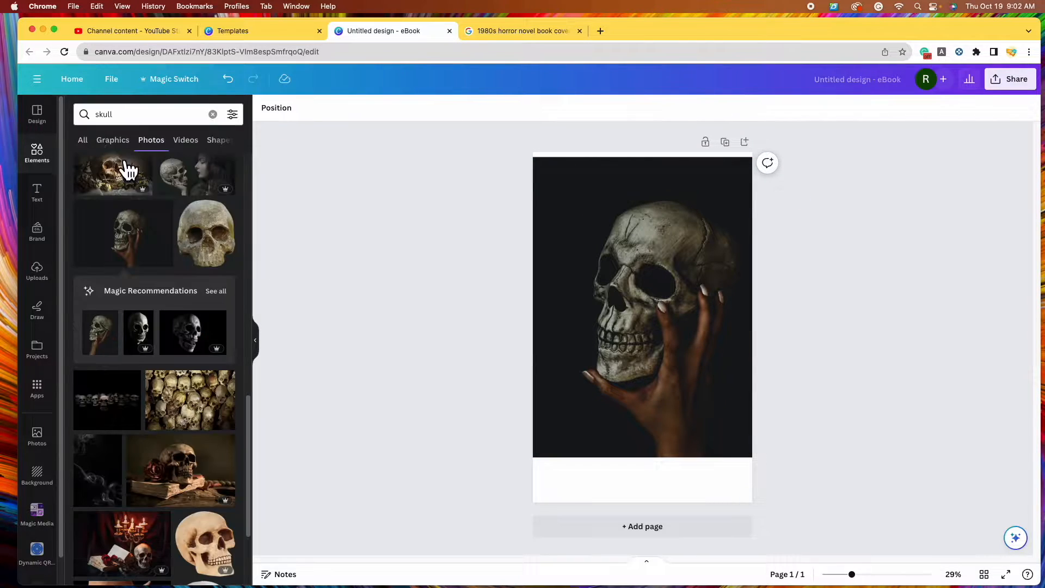
scroll(163, 333, "down", 3)
scroll(170, 336, "down", 10)
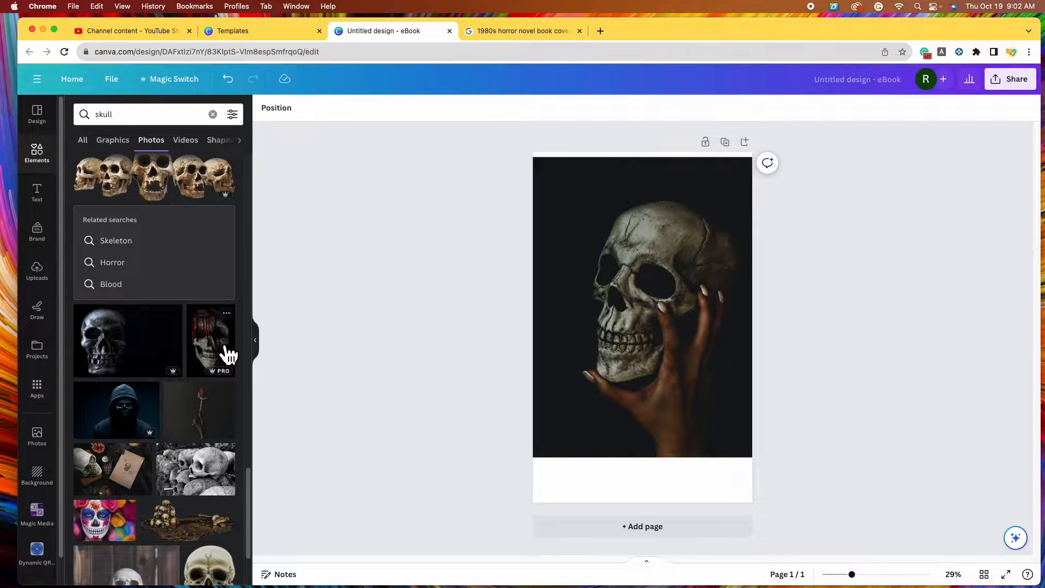
left_click(229, 355)
mouse_move(675, 332)
left_mouse_down()
mouse_move(675, 317)
mouse_move(644, 308)
mouse_move(560, 357)
mouse_move(575, 346)
mouse_move(634, 346)
left_mouse_up()
left_click_drag(696, 411, 737, 420)
Delete the fire and blue skull images, repositioning the remaining skull photos
left_click(716, 221)
left_click_drag(716, 221, 754, 219)
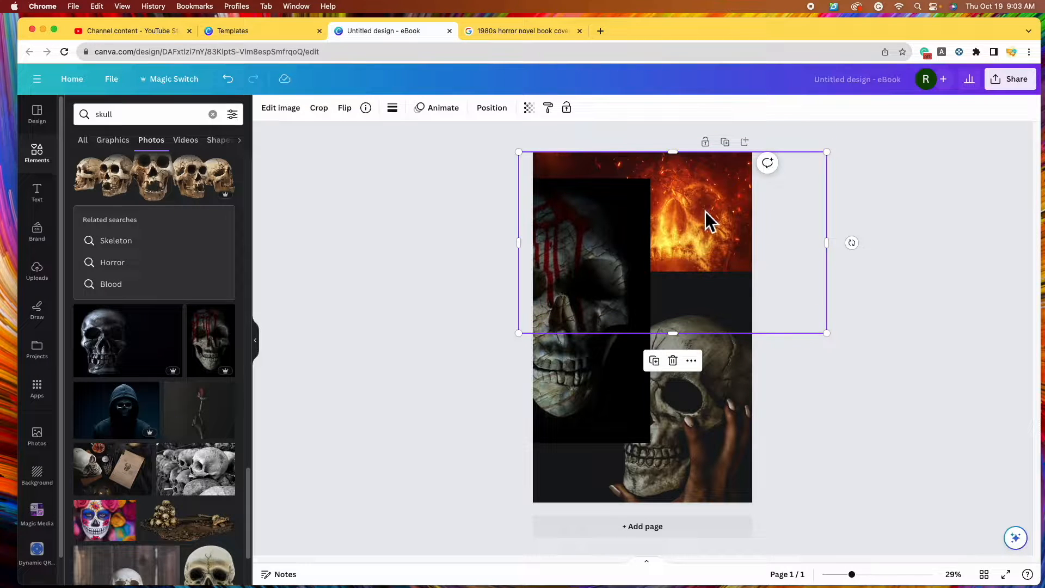
left_click(685, 369)
left_click_drag(700, 367, 729, 434)
left_click_drag(665, 309, 723, 182)
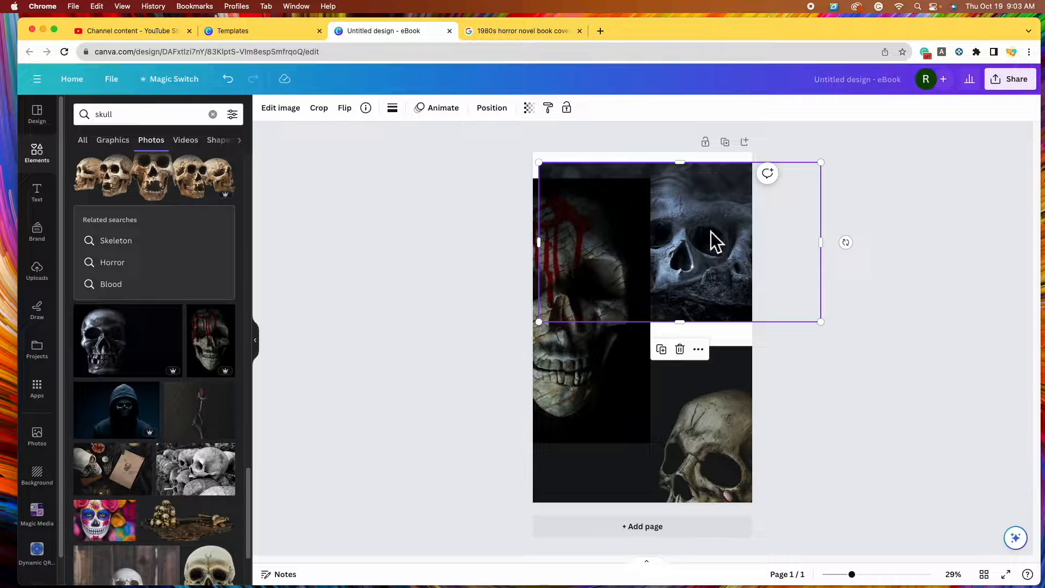
left_click(680, 349)
left_click_drag(730, 390, 740, 316)
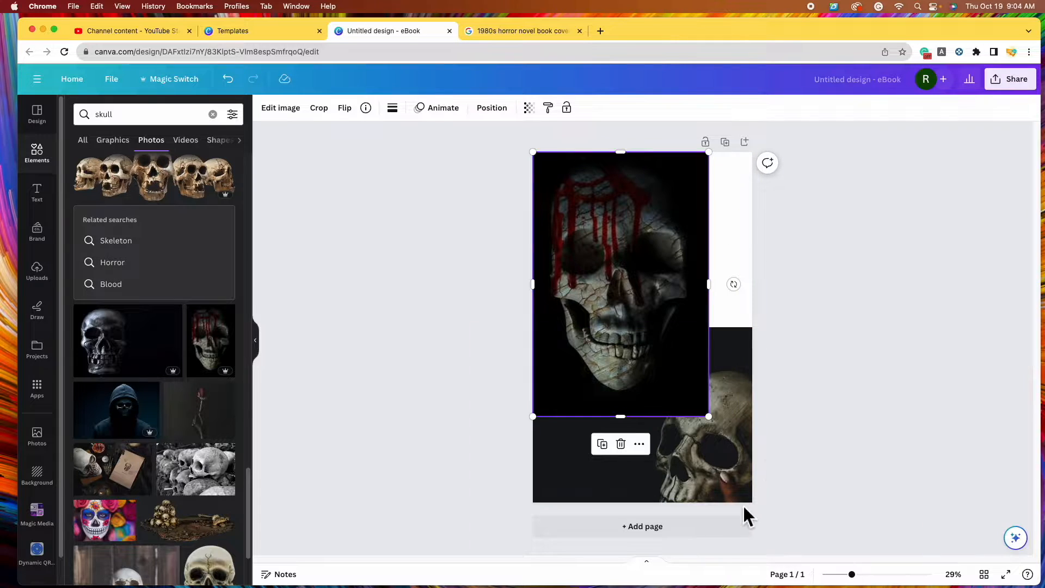
Add a second page and move the hand-held skull photo onto it
left_click(674, 540)
scroll(751, 331, "up", 4)
left_click_drag(724, 291, 702, 490)
scroll(806, 441, "down", 4)
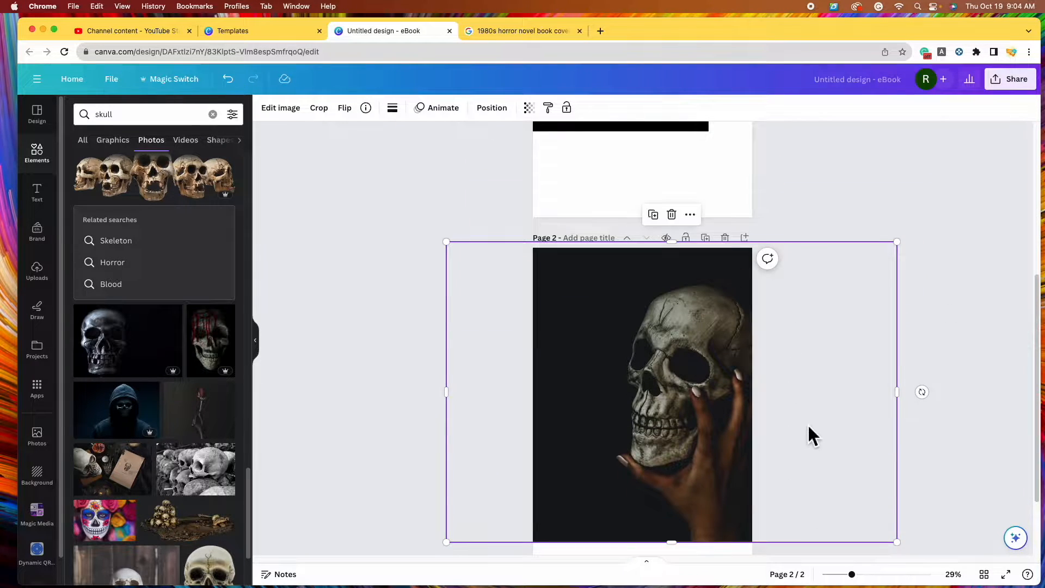
scroll(653, 375, "up", 7)
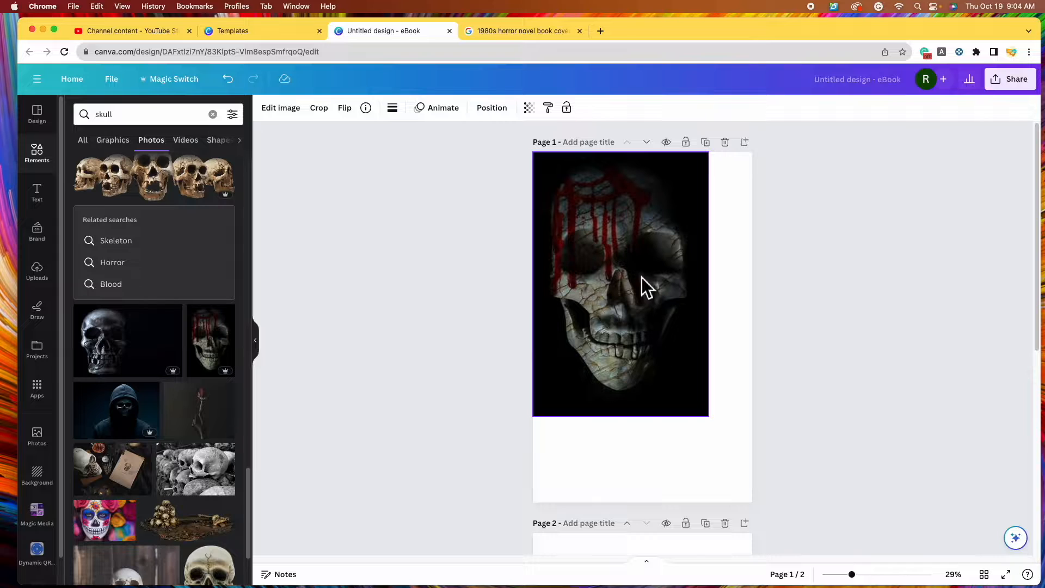
scroll(665, 376, "down", 5)
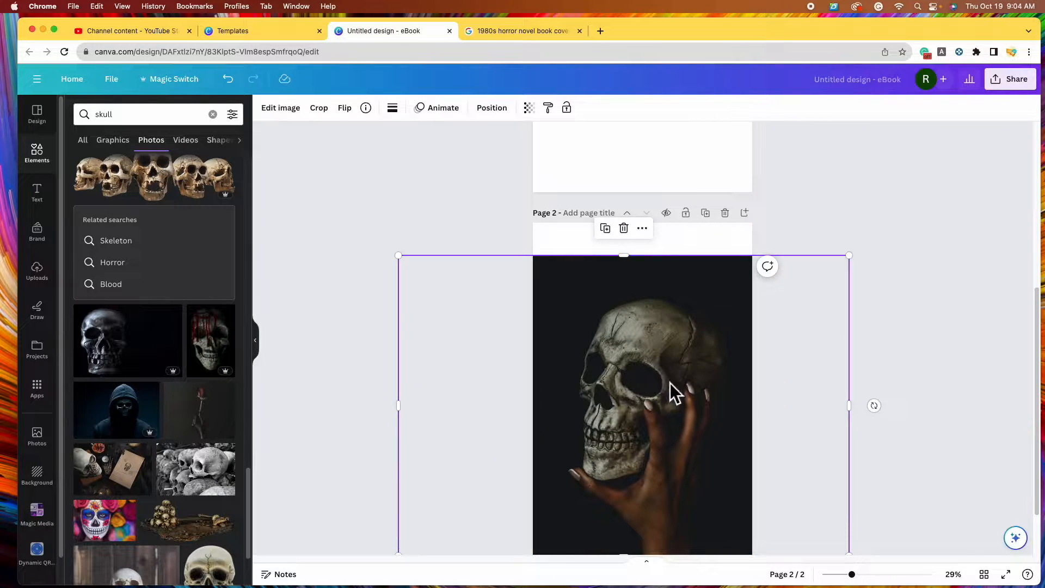
scroll(635, 401, "up", 5)
Enlarge and centre the blood-streaked skull to fill page 1
left_click(635, 400)
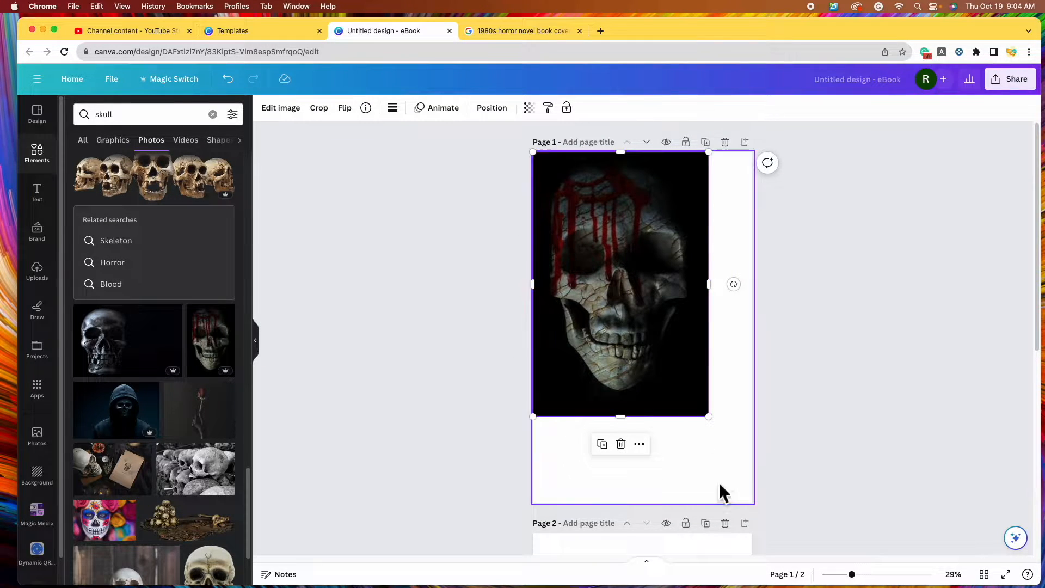
left_click_drag(709, 417, 765, 499)
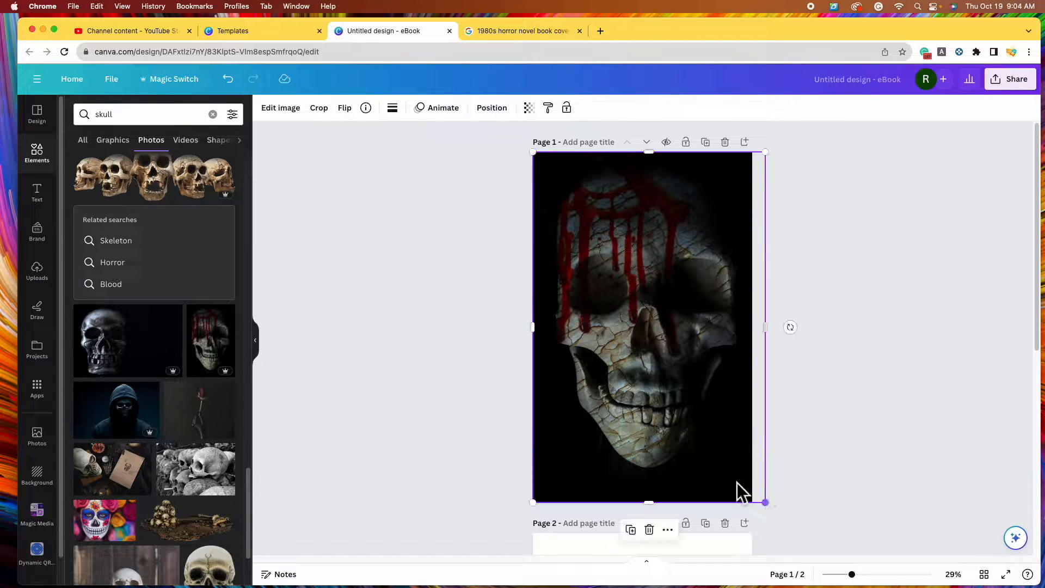
left_click_drag(689, 420, 684, 417)
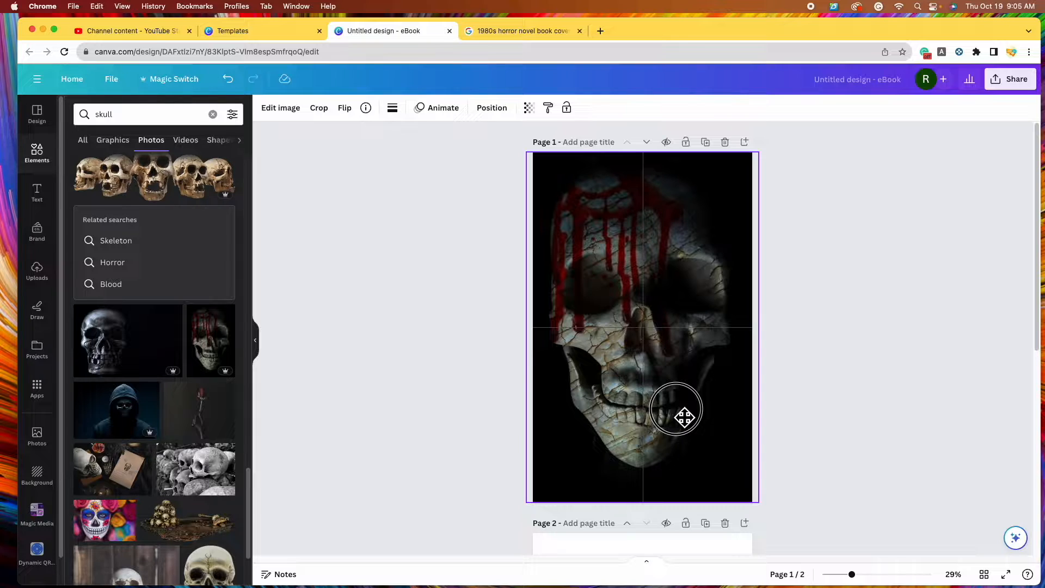
left_click_drag(684, 417, 676, 407)
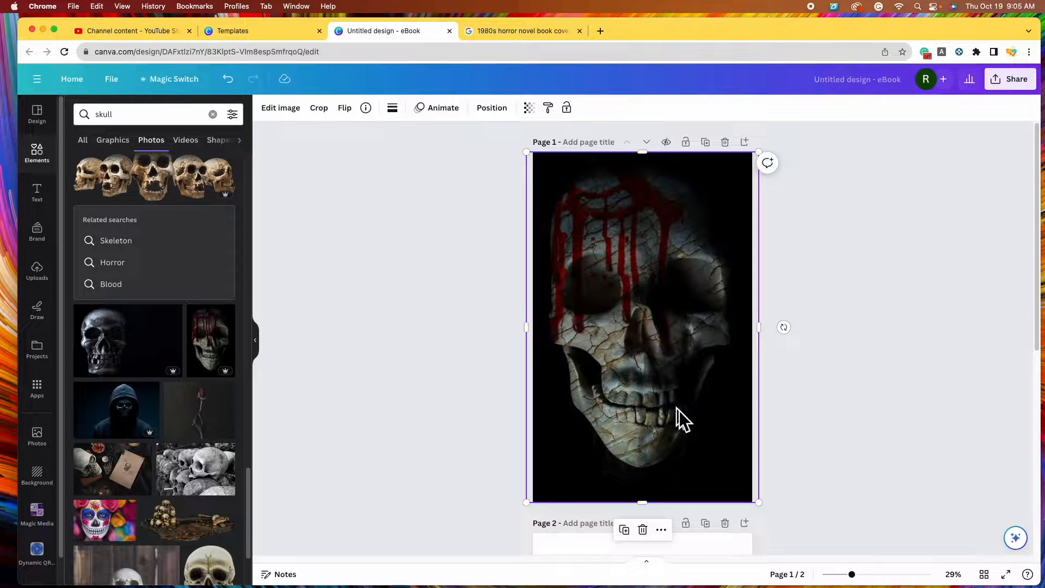
left_click(887, 419)
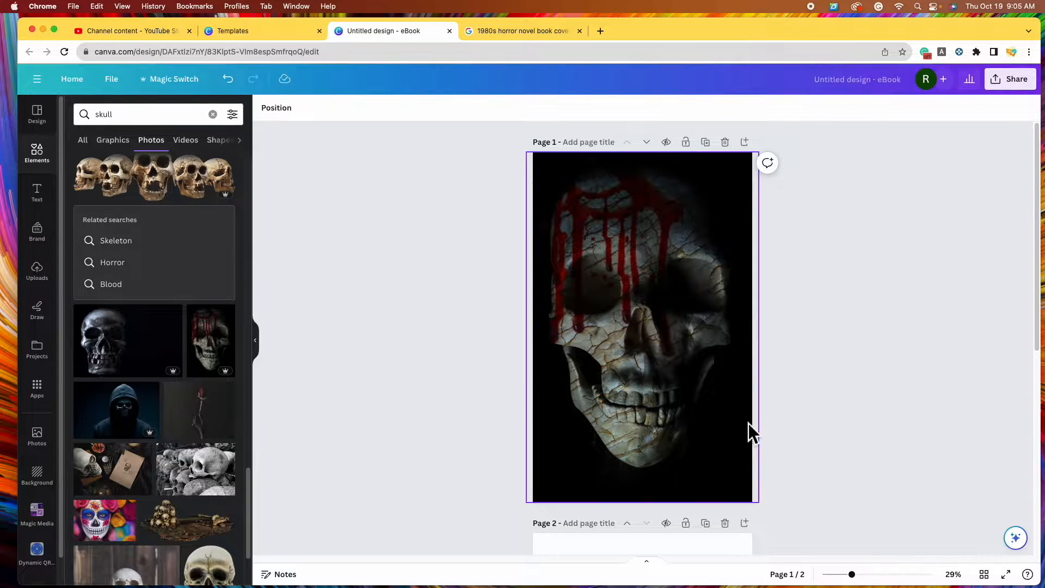
scroll(844, 429, "down", 5)
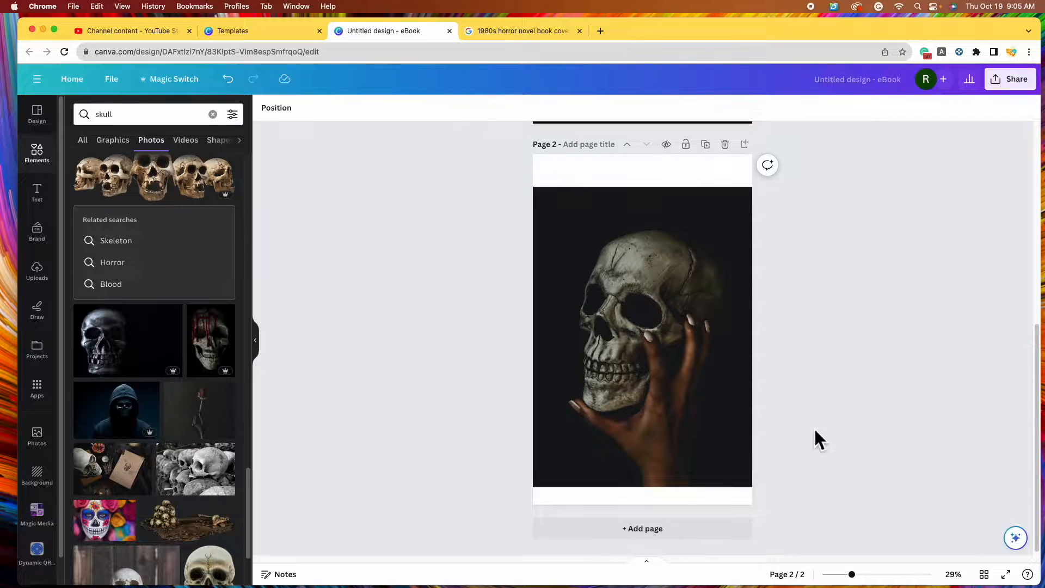
Enlarge the hand-held skull to fill page 2, then return to the Google Images covers
left_click(632, 365)
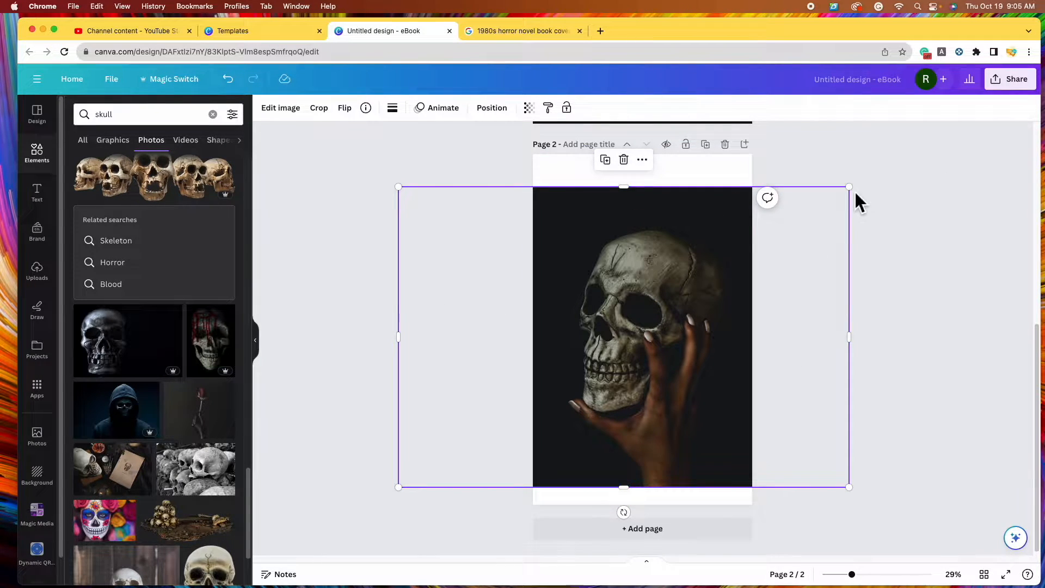
left_click_drag(862, 195, 909, 158)
left_click_drag(398, 487, 372, 504)
left_click_drag(687, 445, 696, 449)
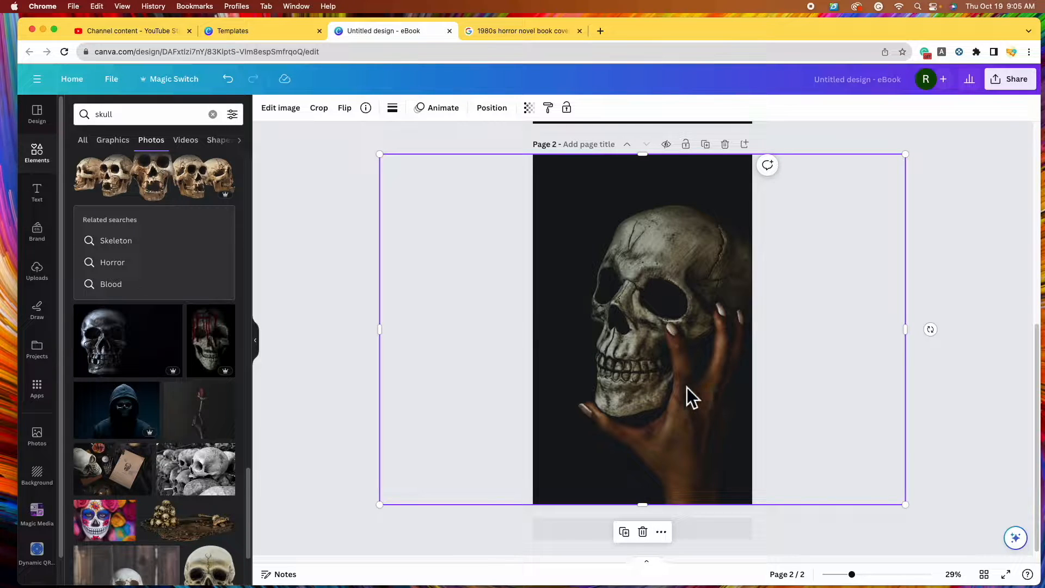
left_click_drag(687, 387, 684, 392)
scroll(636, 296, "up", 5)
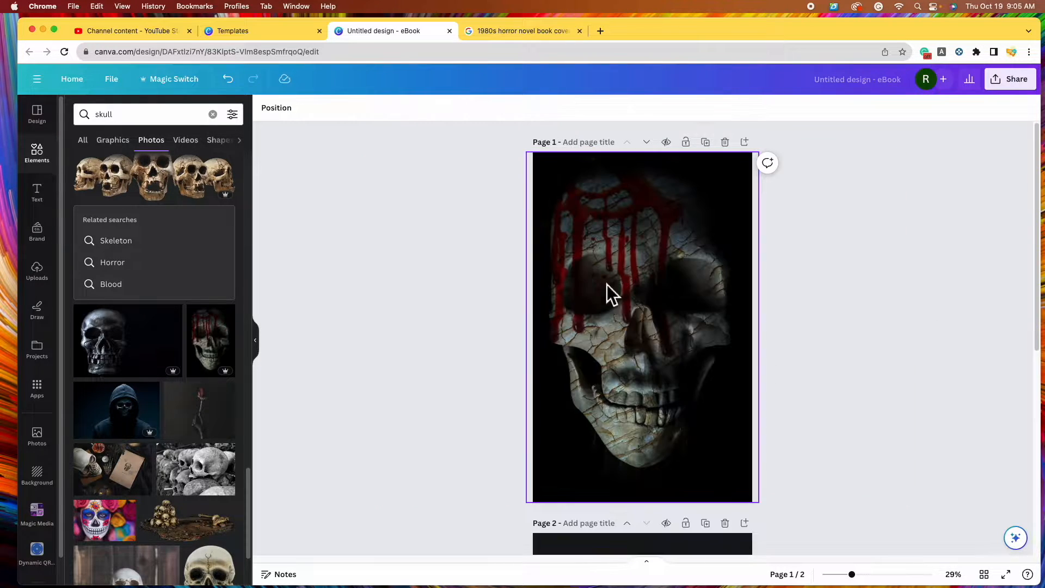
left_click(652, 294)
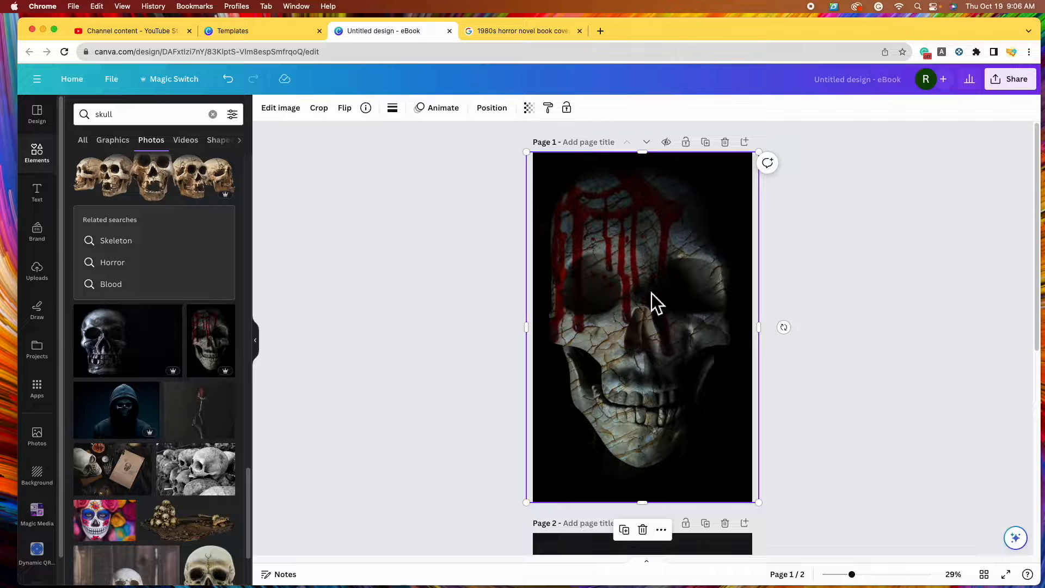
left_click(887, 398)
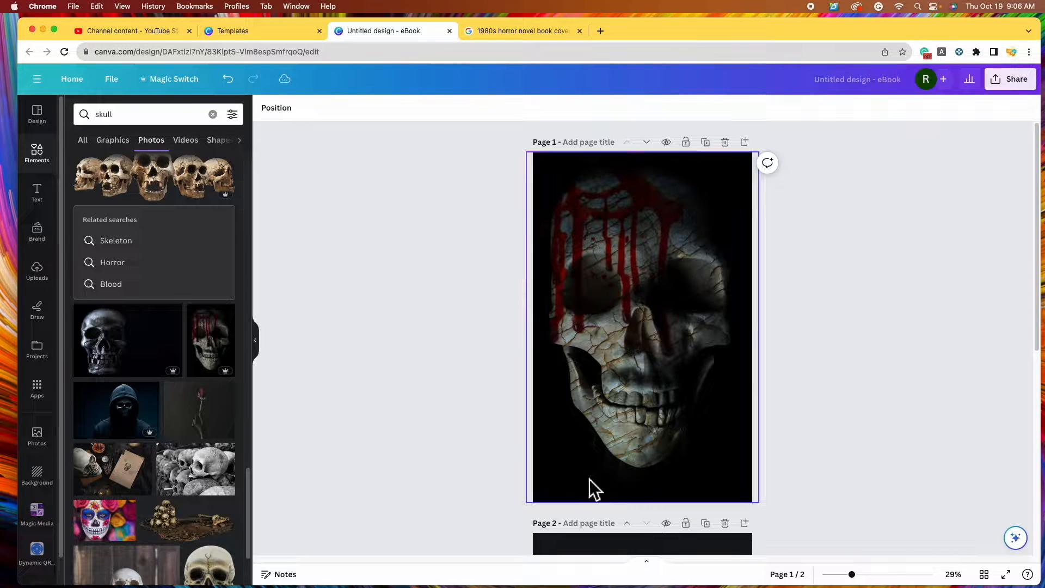
left_click(536, 34)
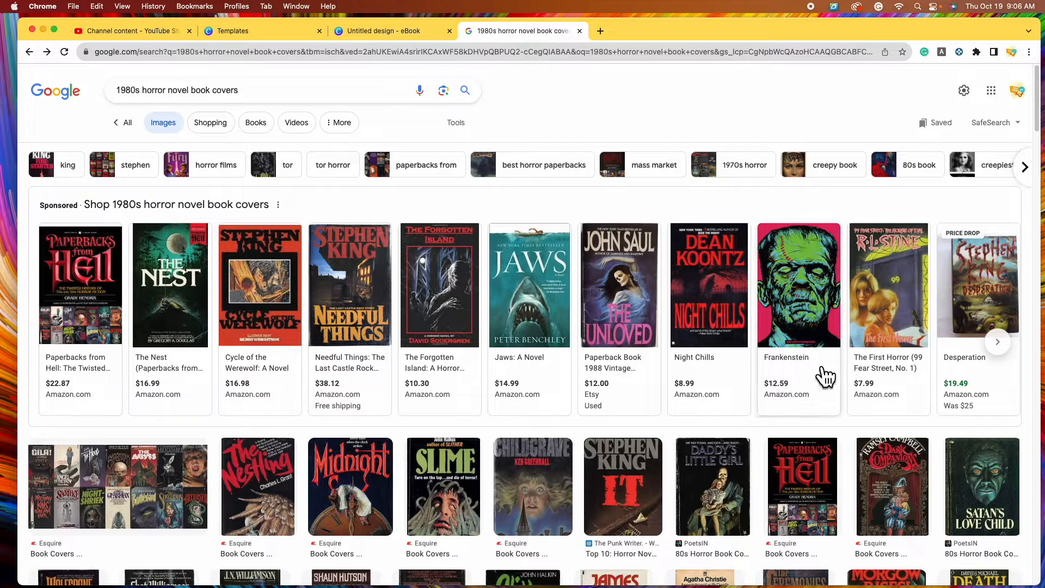
Scroll through the 1980s horror cover results, then go back to the Canva eBook design
scroll(681, 439, "down", 4)
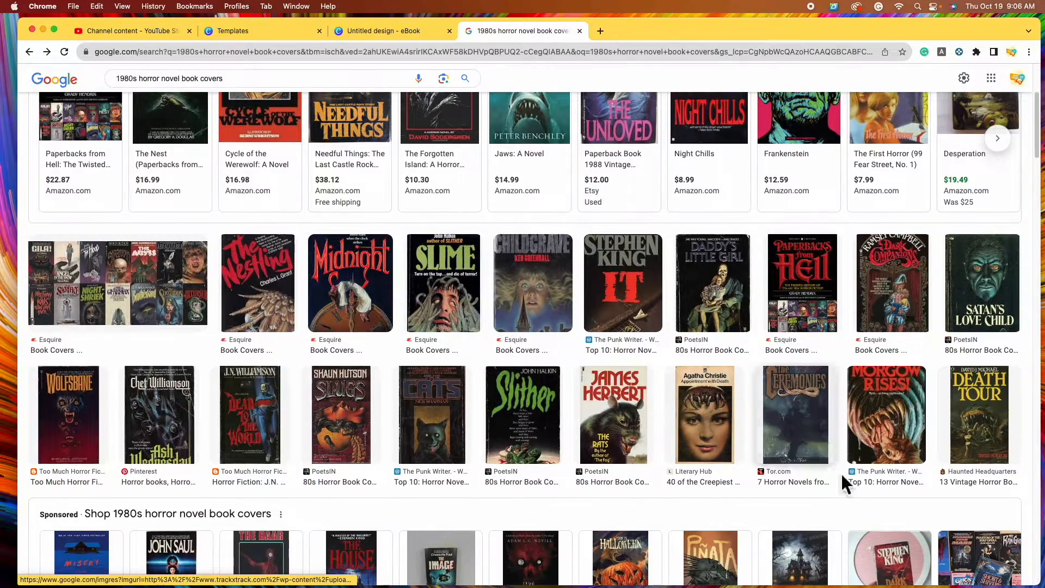
scroll(321, 305, "down", 1)
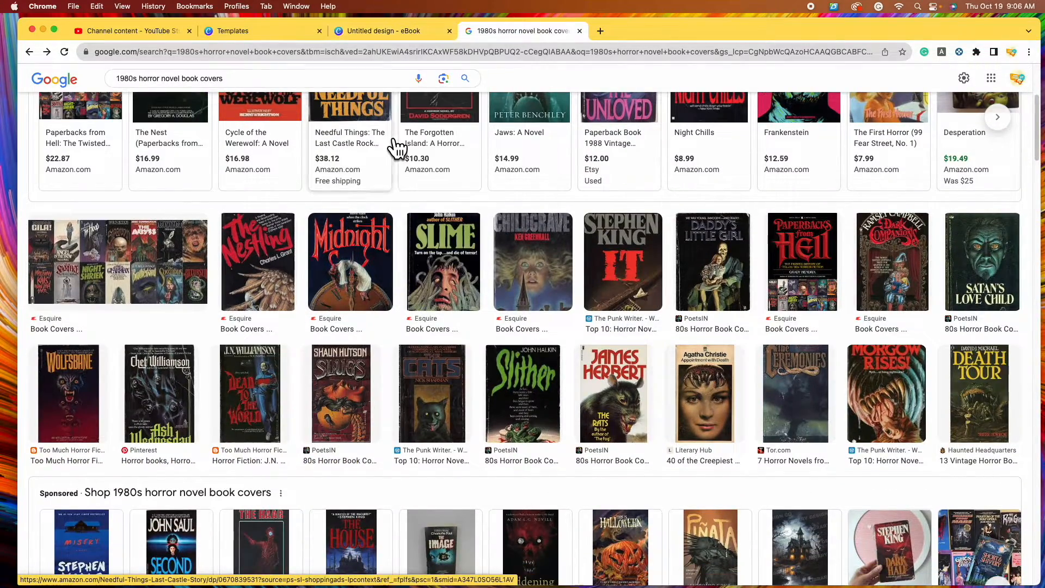
scroll(401, 145, "up", 2)
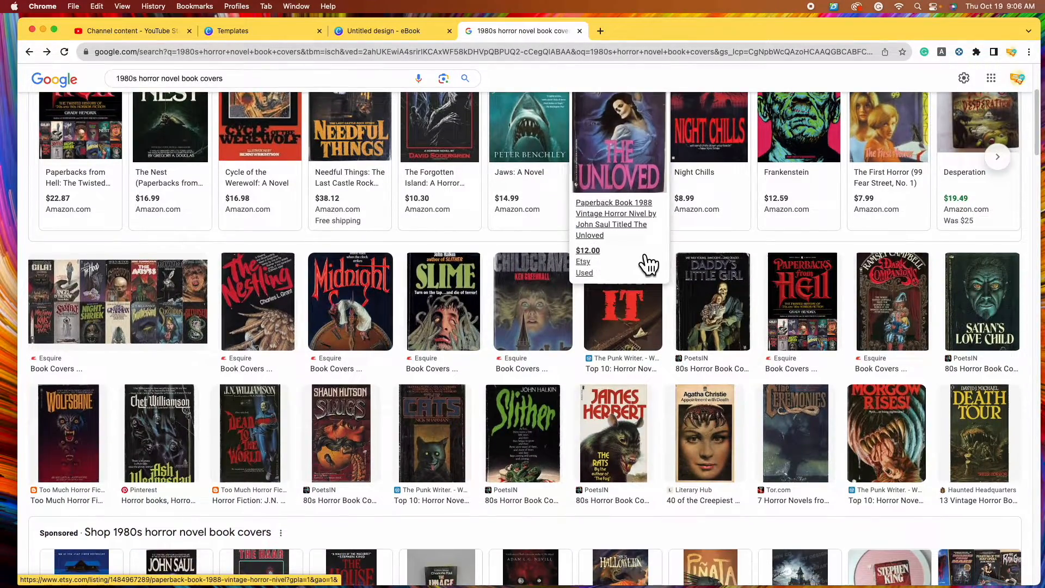
scroll(762, 315, "down", 3)
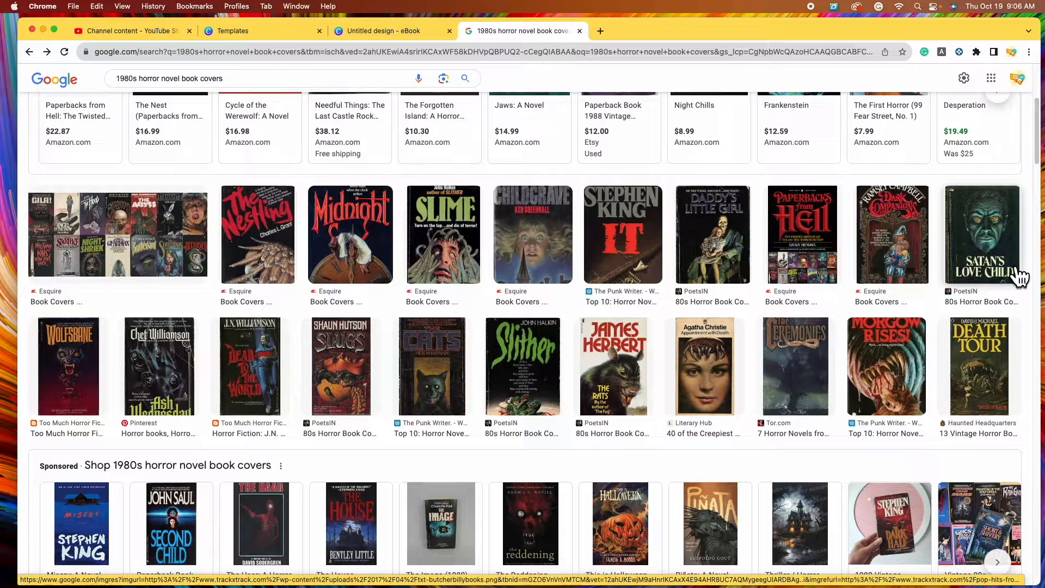
scroll(1024, 270, "down", 1)
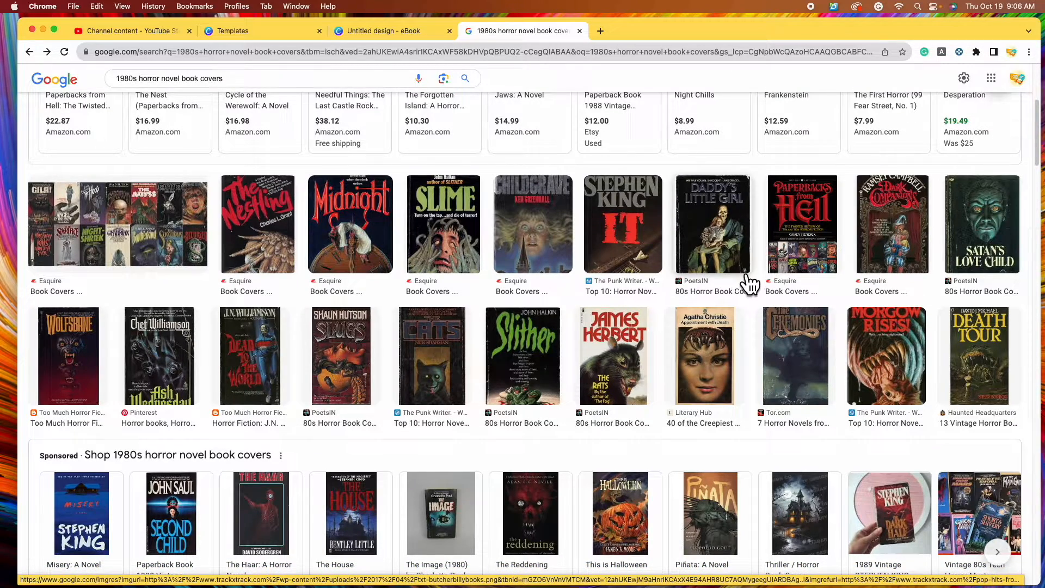
scroll(748, 286, "down", 7)
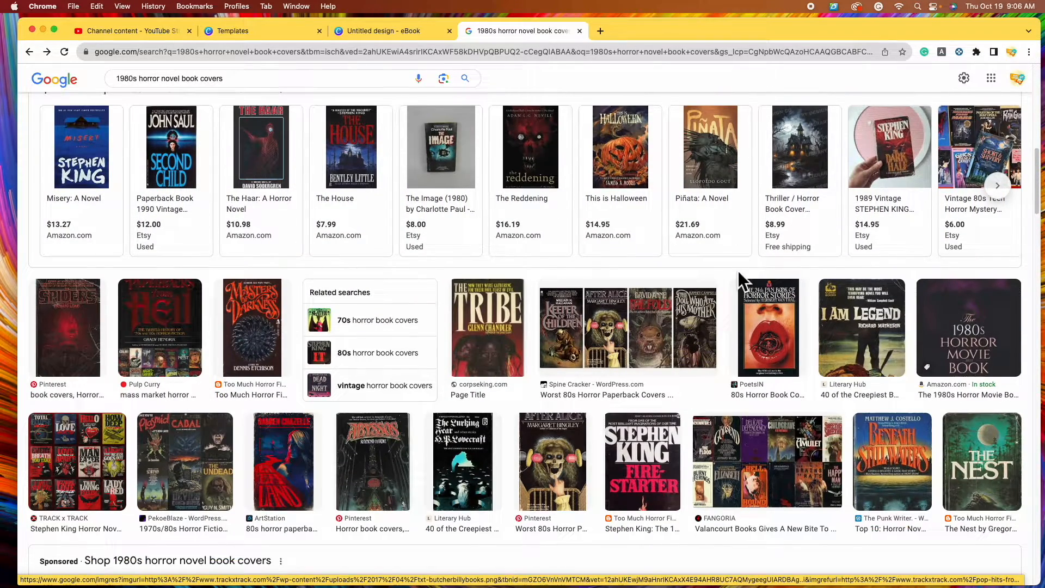
scroll(740, 275, "up", 7)
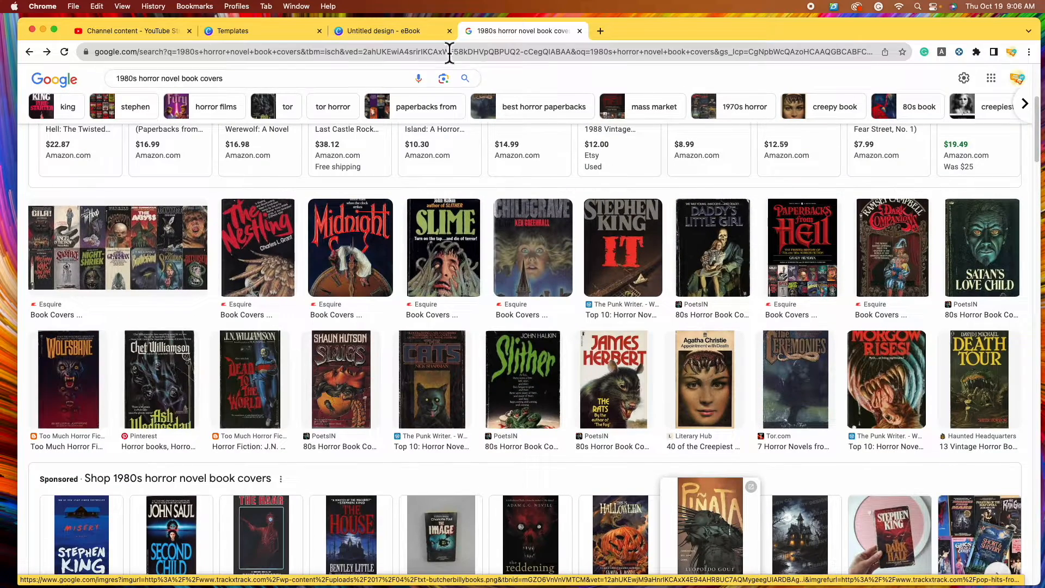
left_click(387, 31)
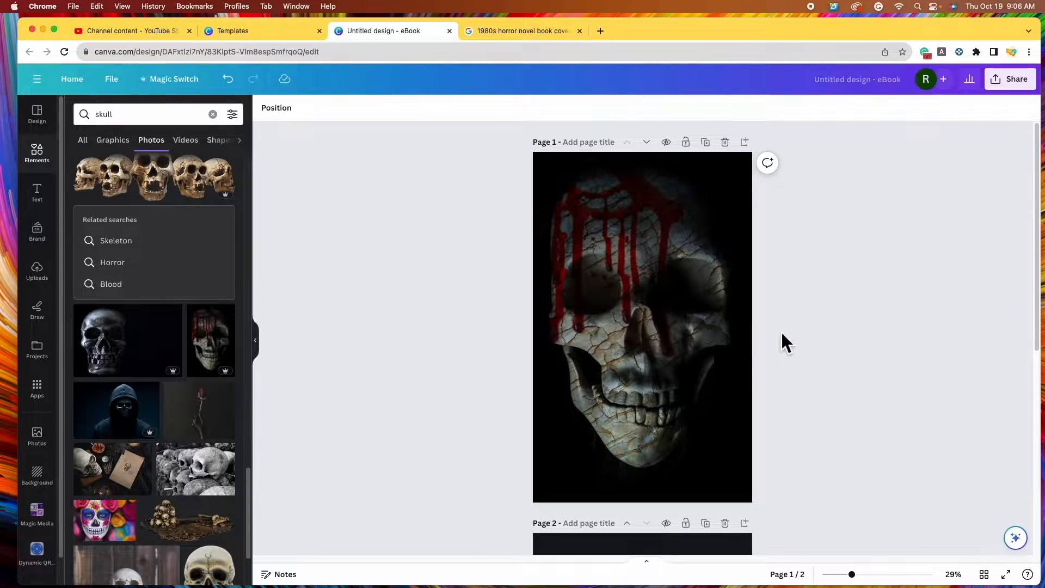
Select the blood-streaked skull and bring up all its Photogenic filters
left_click(672, 315)
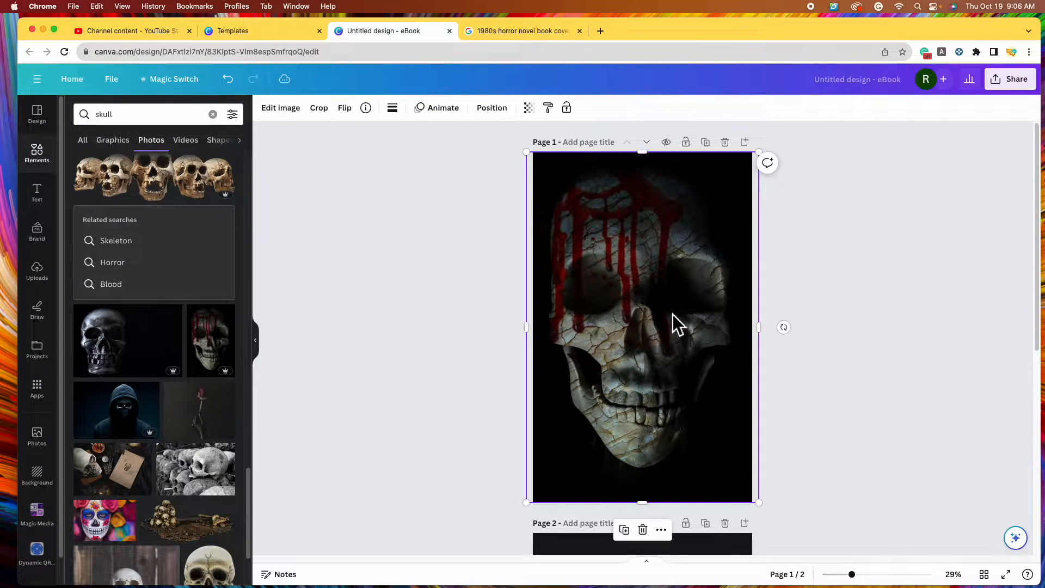
left_click(294, 118)
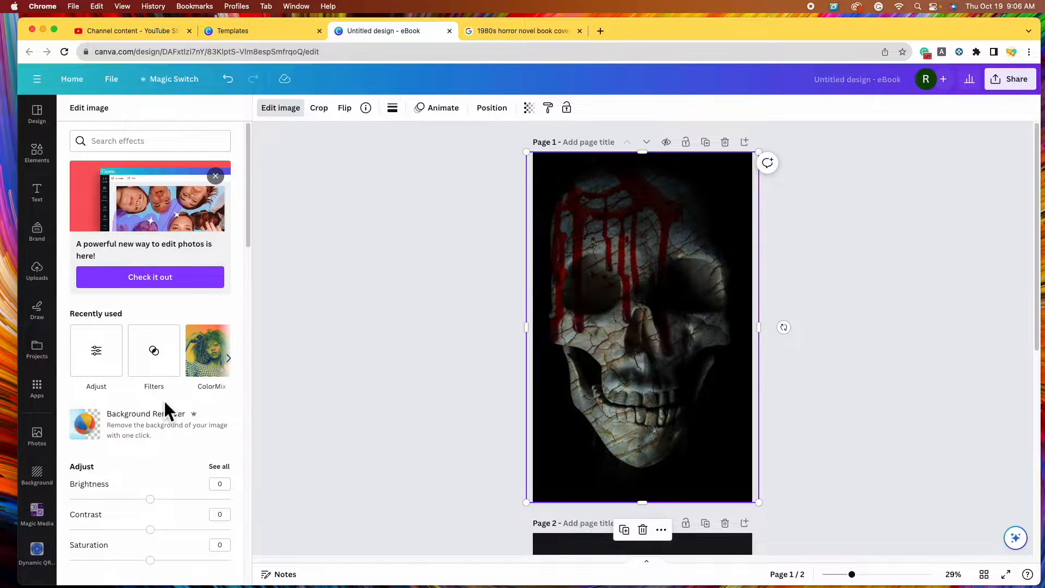
scroll(163, 399, "down", 10)
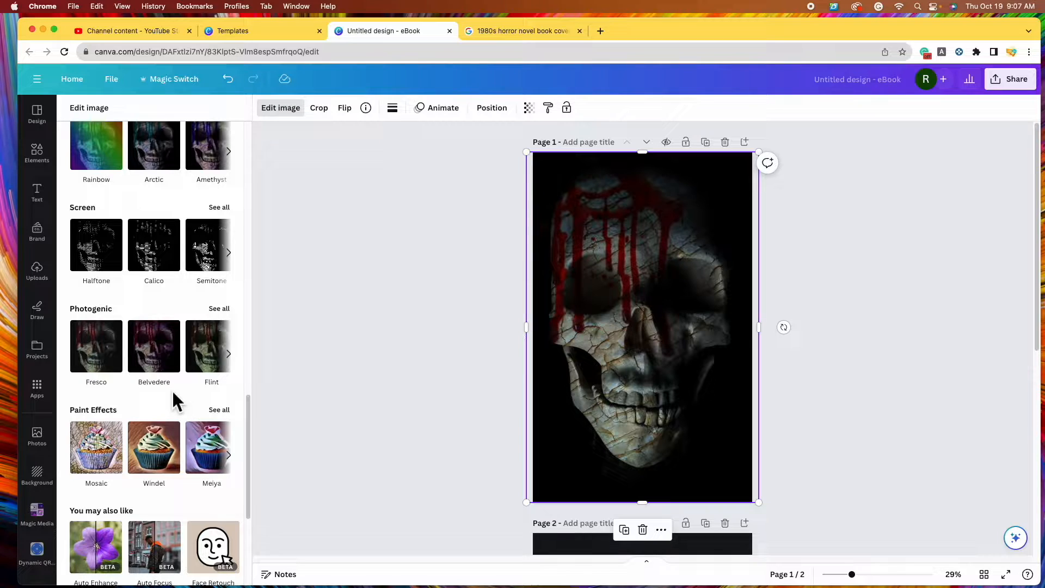
scroll(171, 388, "up", 1)
left_click(219, 323)
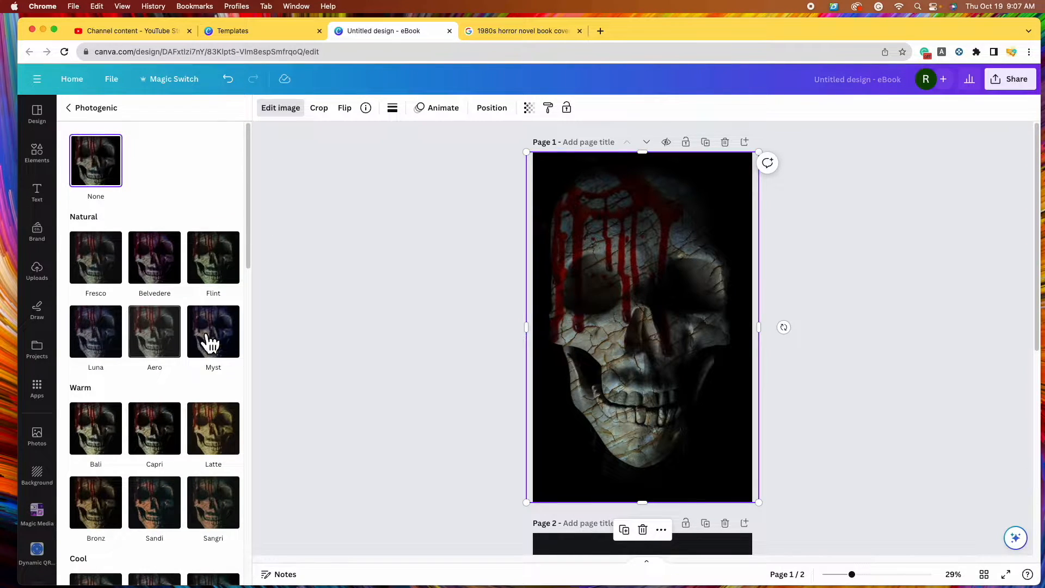
Try Retro, Dream and Tundra, then apply the Polar Photogenic filter
scroll(207, 382, "down", 10)
left_click(233, 452)
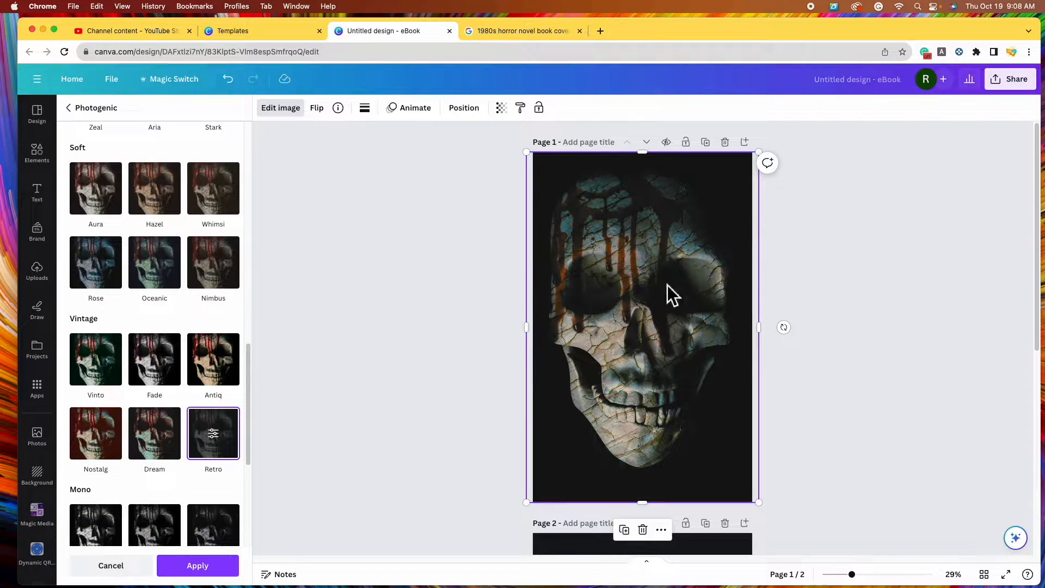
left_click(159, 442)
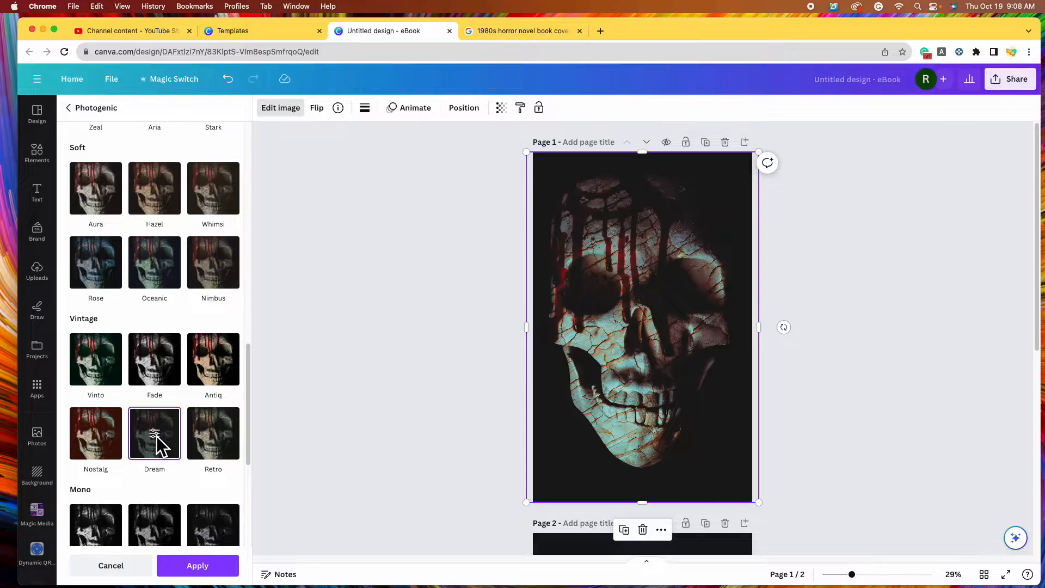
scroll(157, 434, "up", 8)
left_click(214, 404)
left_click(166, 417)
scroll(185, 446, "down", 1)
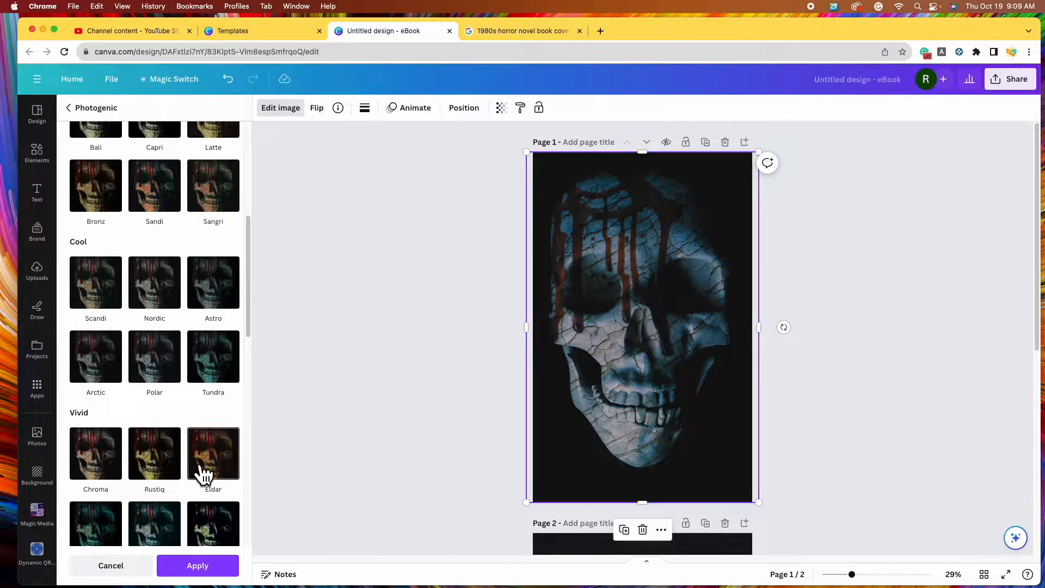
left_click(170, 364)
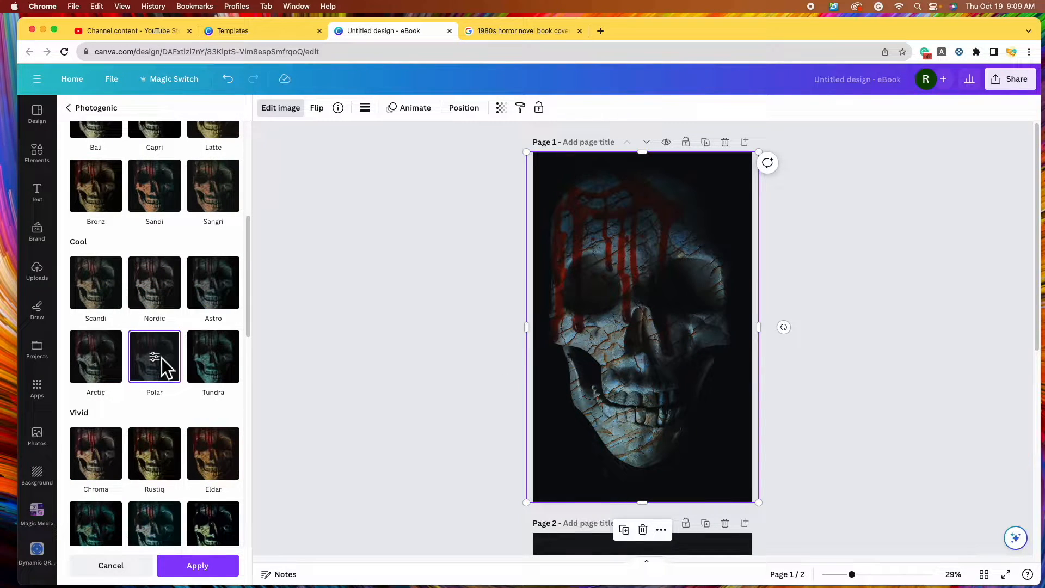
scroll(161, 357, "down", 1)
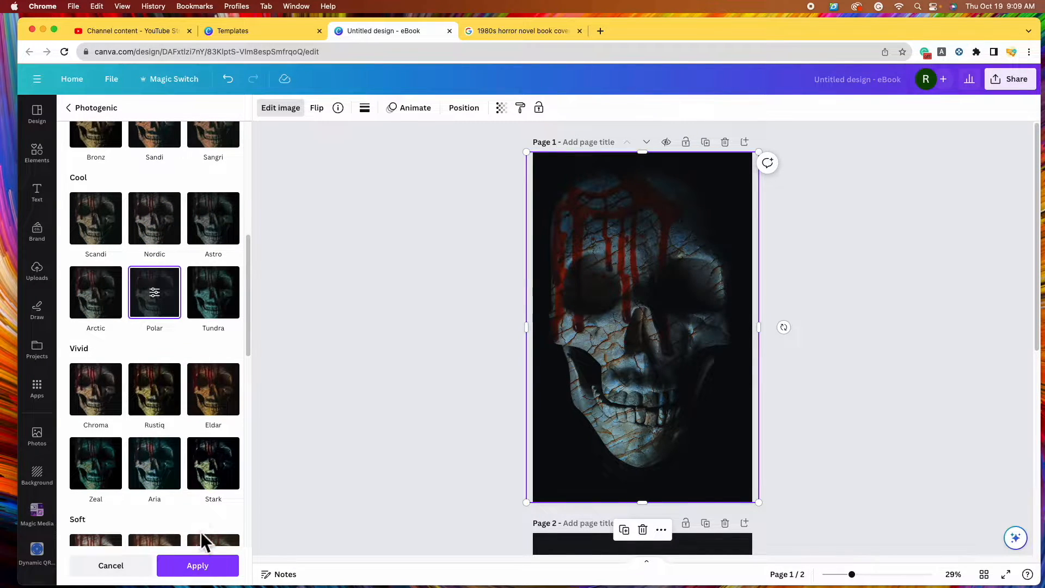
left_click(226, 573)
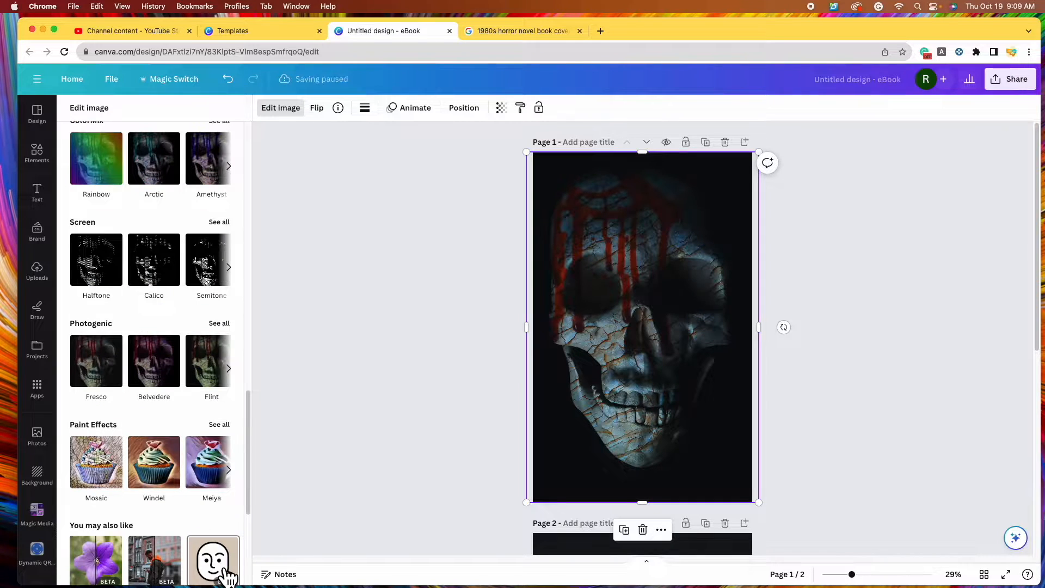
scroll(184, 428, "up", 3)
scroll(181, 423, "up", 2)
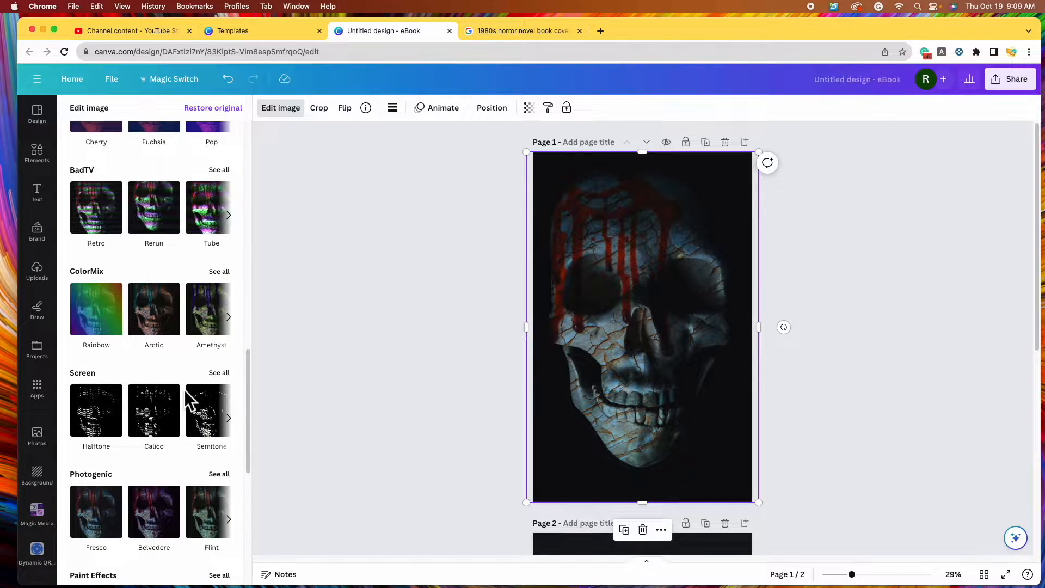
scroll(185, 376, "up", 10)
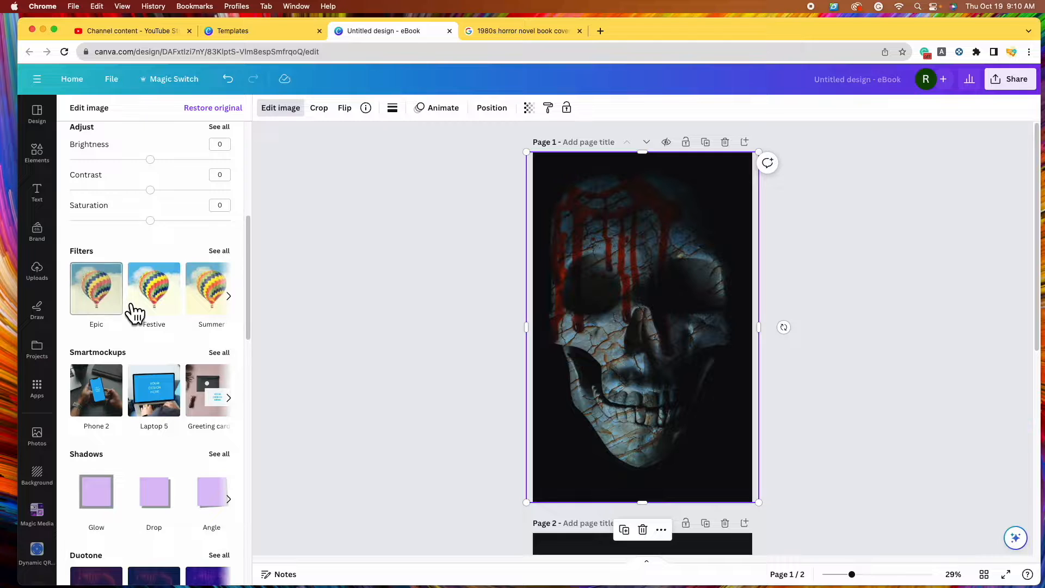
Preview the Retro, Solar, Drama and Dare filters on the skull, undoing Drama
left_click(224, 251)
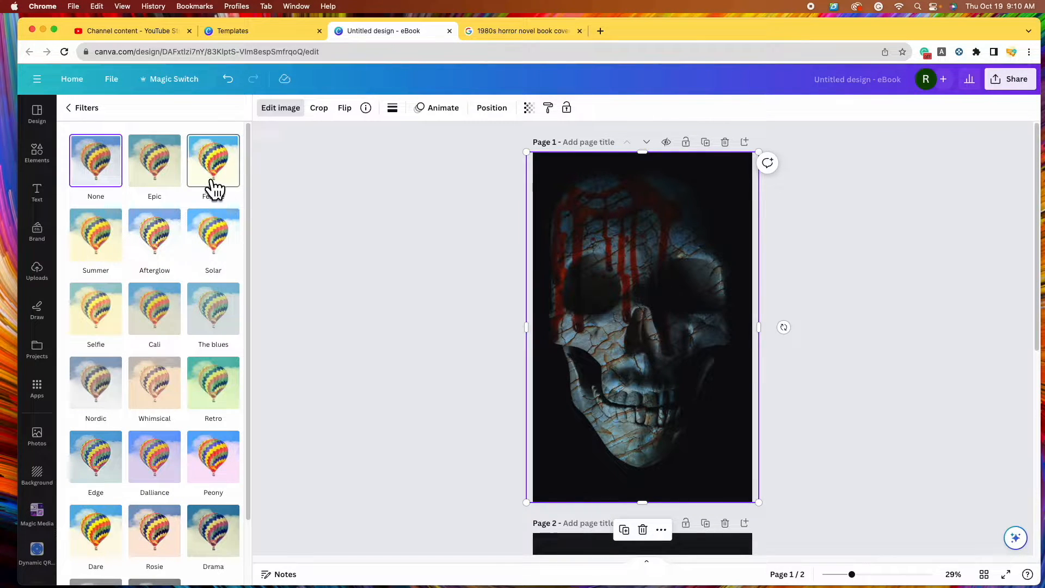
left_click(218, 381)
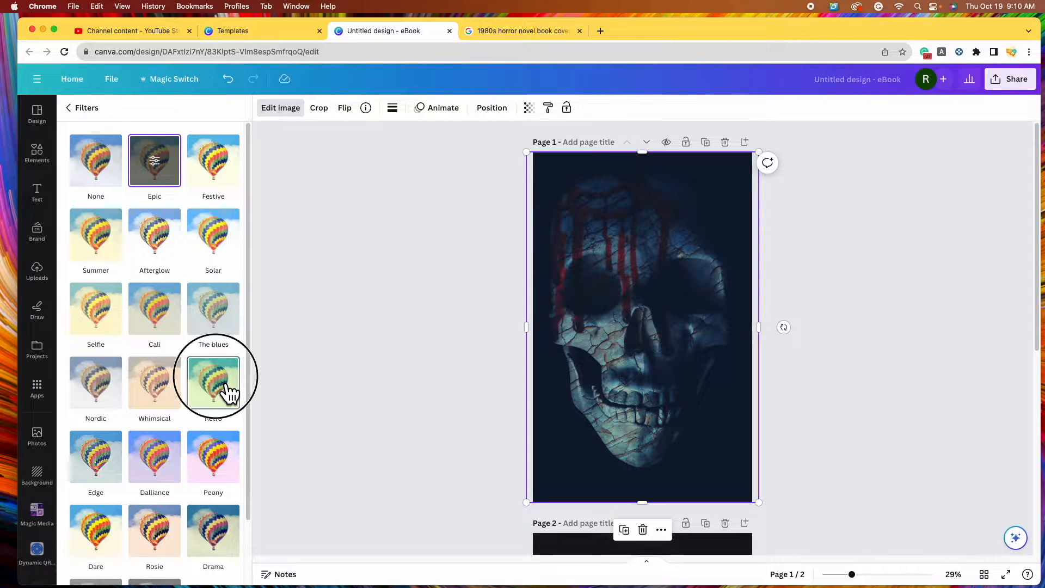
left_click(220, 249)
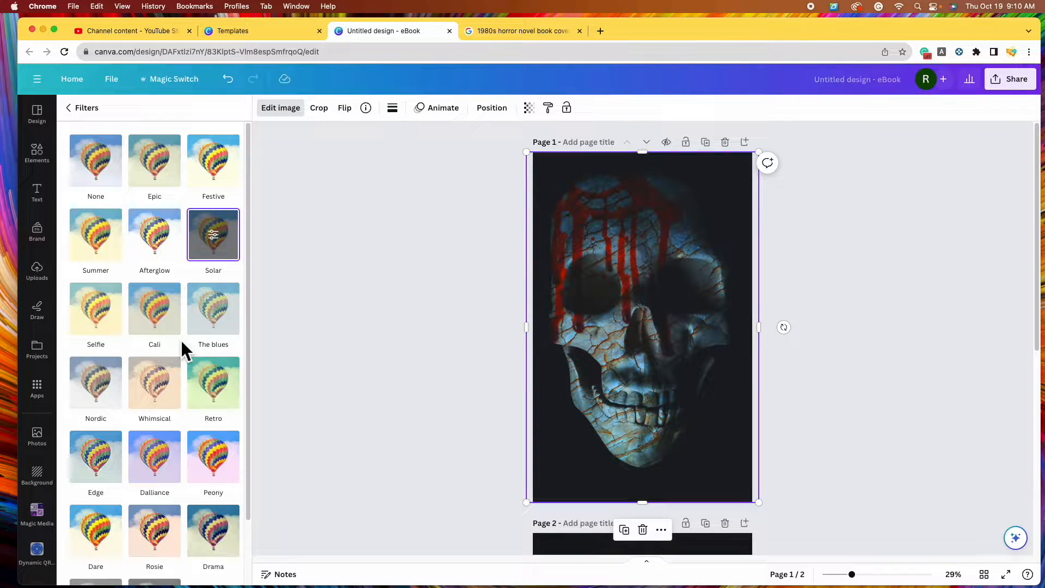
scroll(189, 289, "down", 2)
left_click(218, 457)
key("super+z")
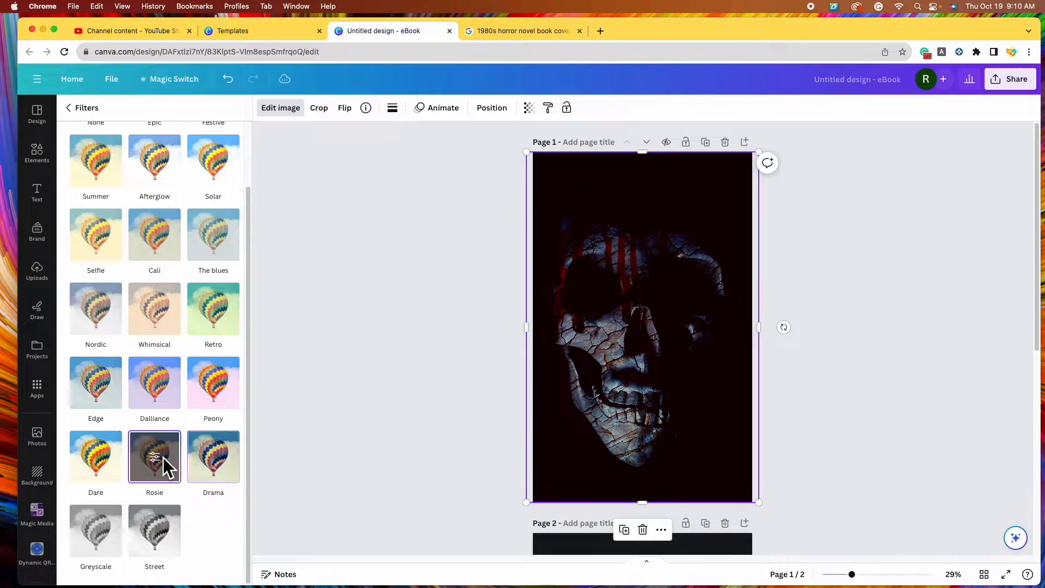
left_click(116, 534)
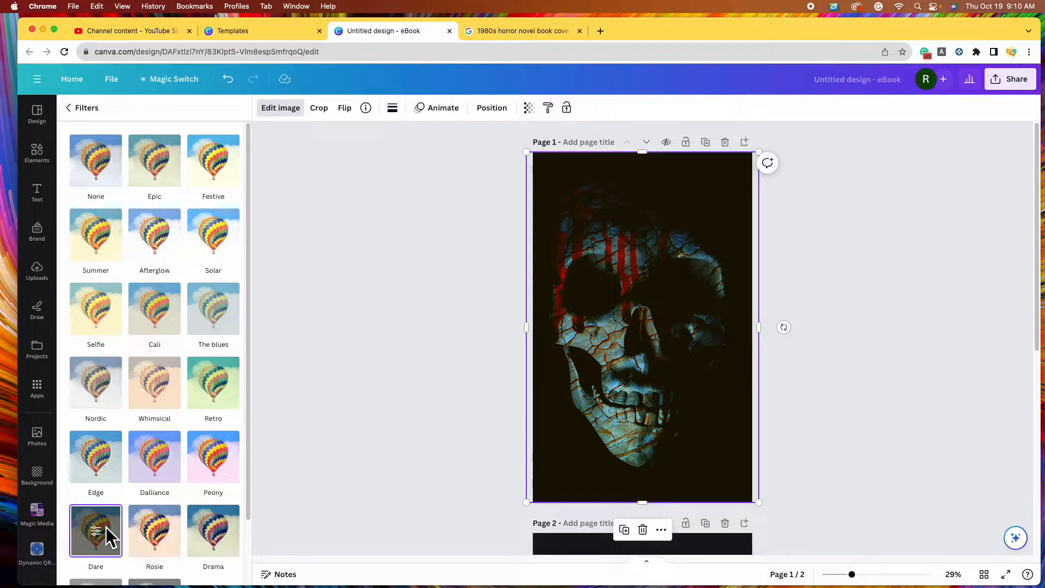
left_click(235, 252)
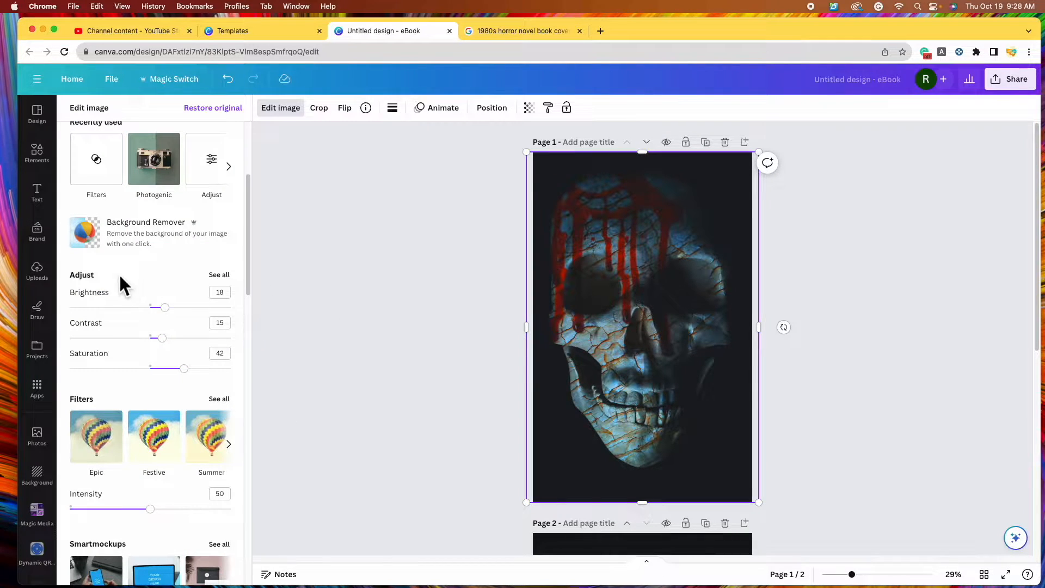
Set the skull image's vignette to 100, brightness to 35 and saturation to about 70
left_click(219, 275)
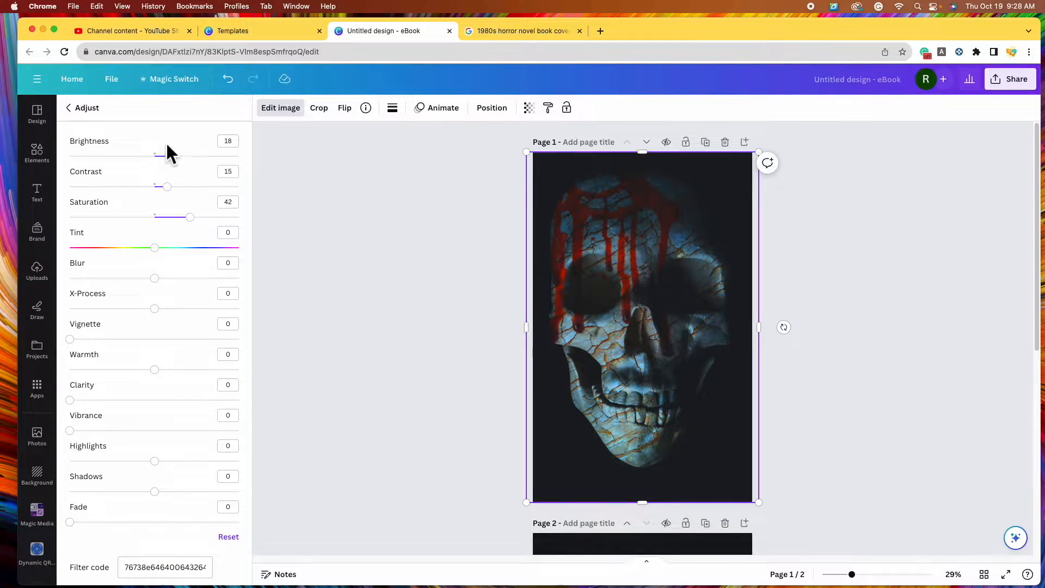
left_click_drag(80, 345, 256, 353)
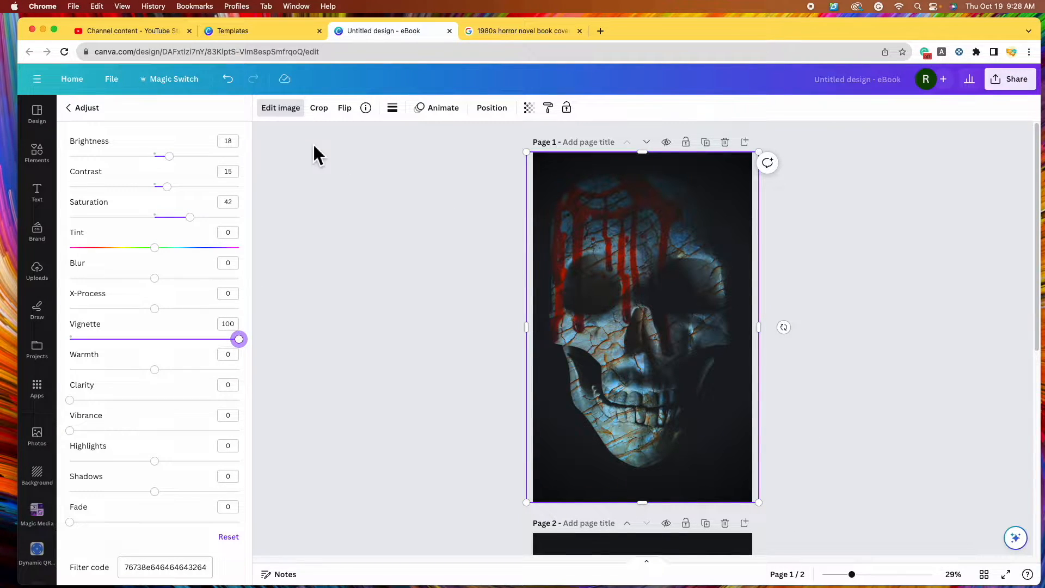
left_click(183, 157)
left_click_drag(183, 156, 184, 157)
left_click(190, 217)
left_click_drag(190, 217, 213, 217)
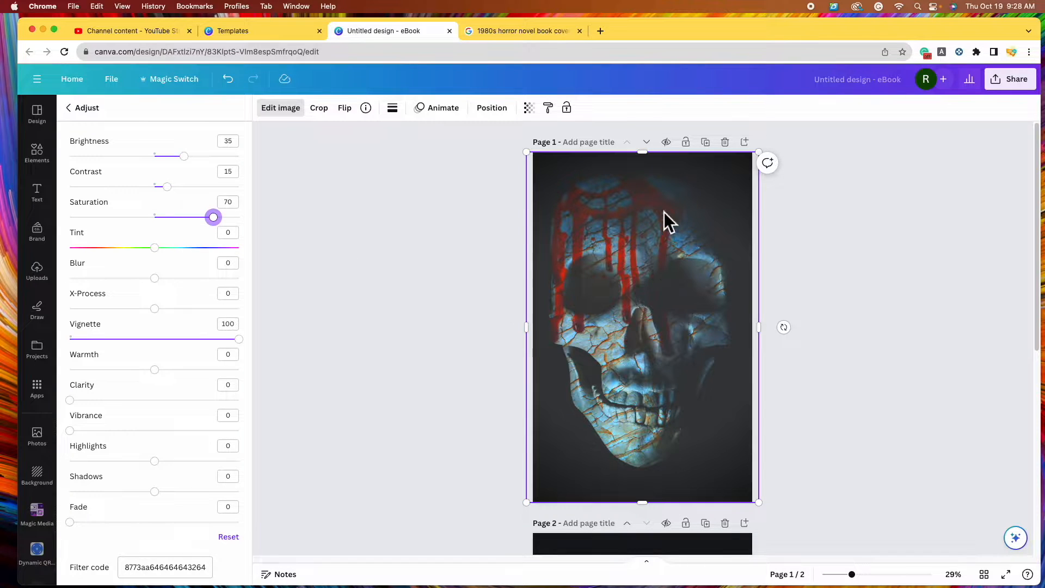
Add a slight tint, fade 5, X-Process -20 and raise contrast to 50
left_click(166, 257)
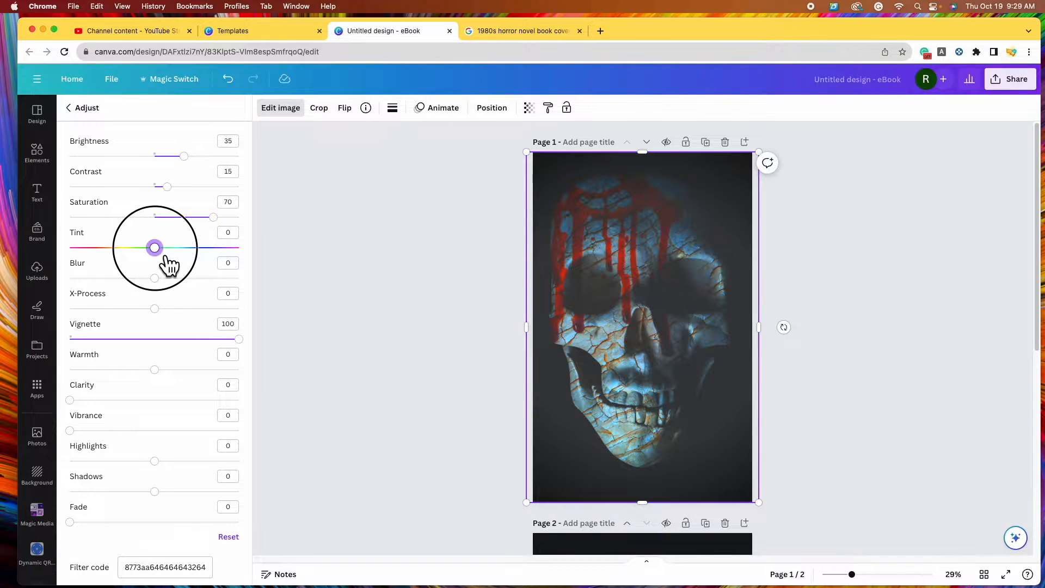
left_click_drag(170, 265, 174, 266)
left_click(79, 522)
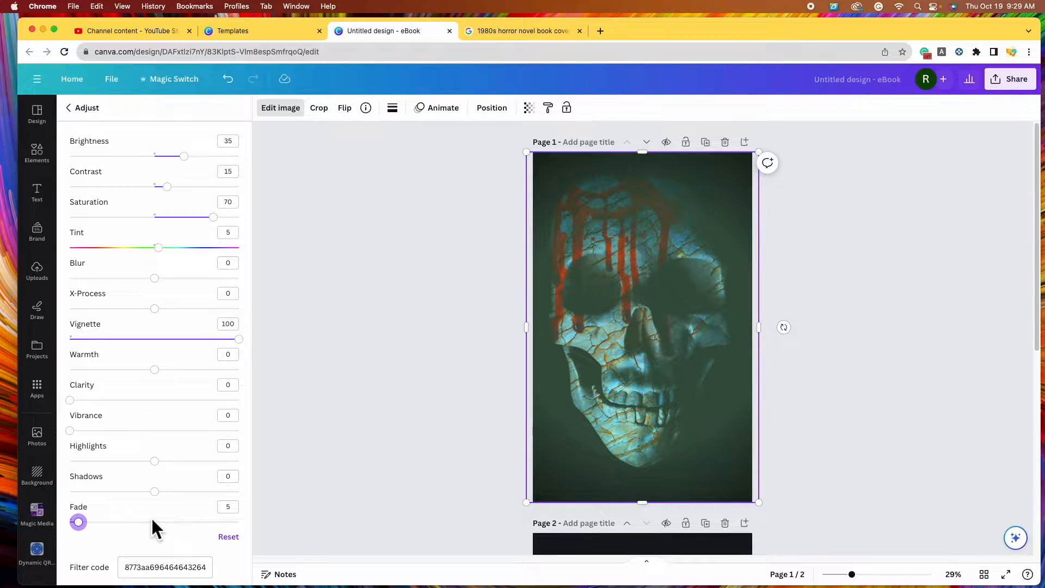
left_click(157, 308)
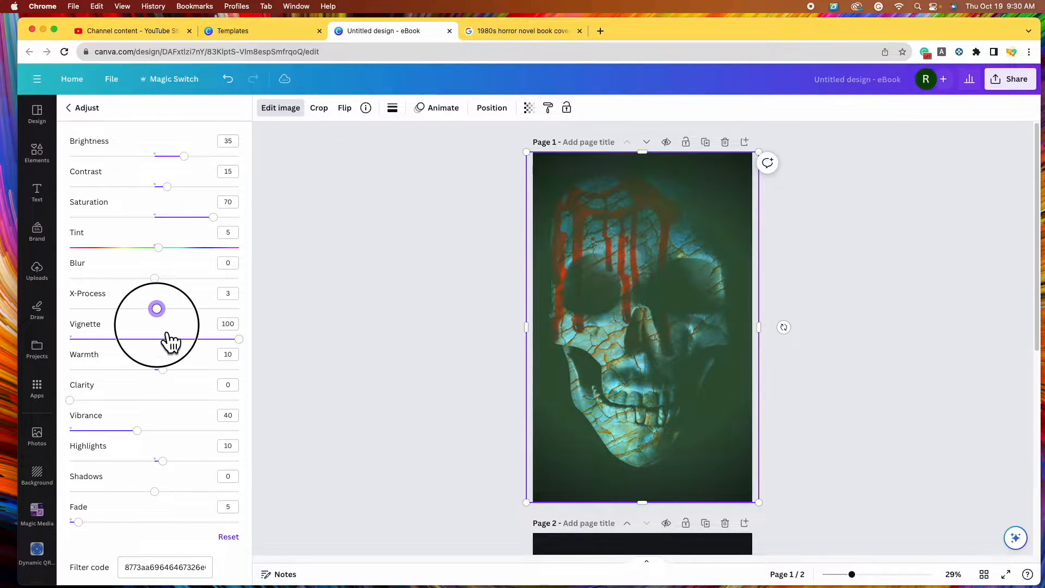
left_click_drag(167, 333, 140, 321)
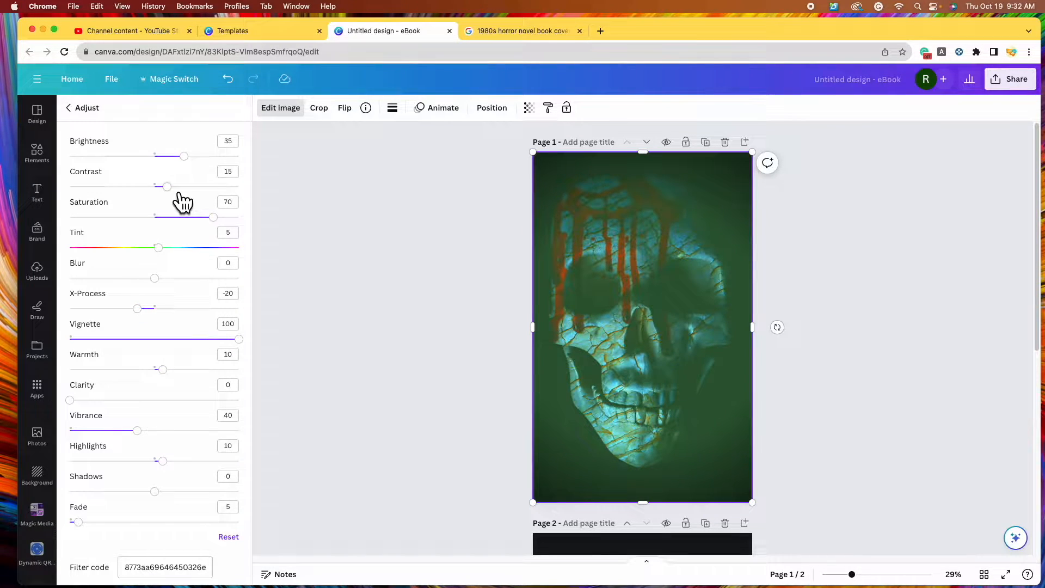
left_click_drag(167, 187, 184, 187)
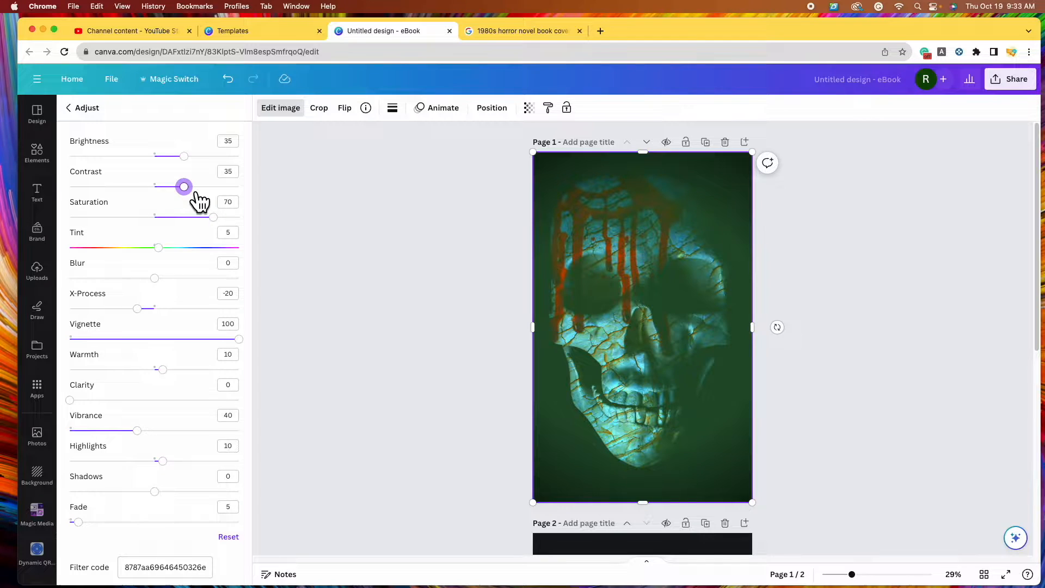
left_click_drag(197, 194, 205, 195)
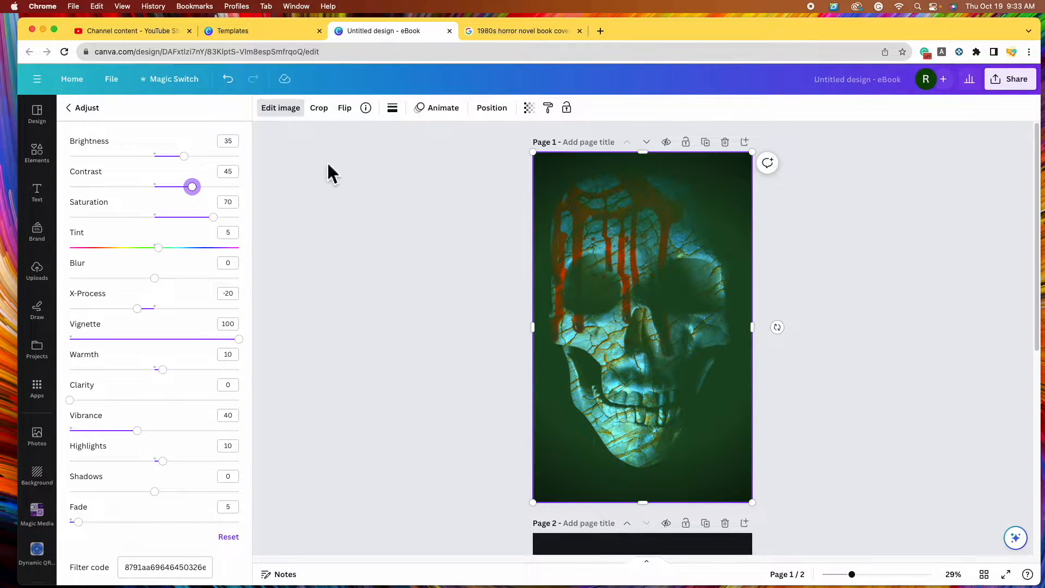
mouse_move(203, 195)
left_mouse_down()
mouse_move(173, 196)
mouse_move(258, 205)
mouse_move(209, 211)
left_mouse_up()
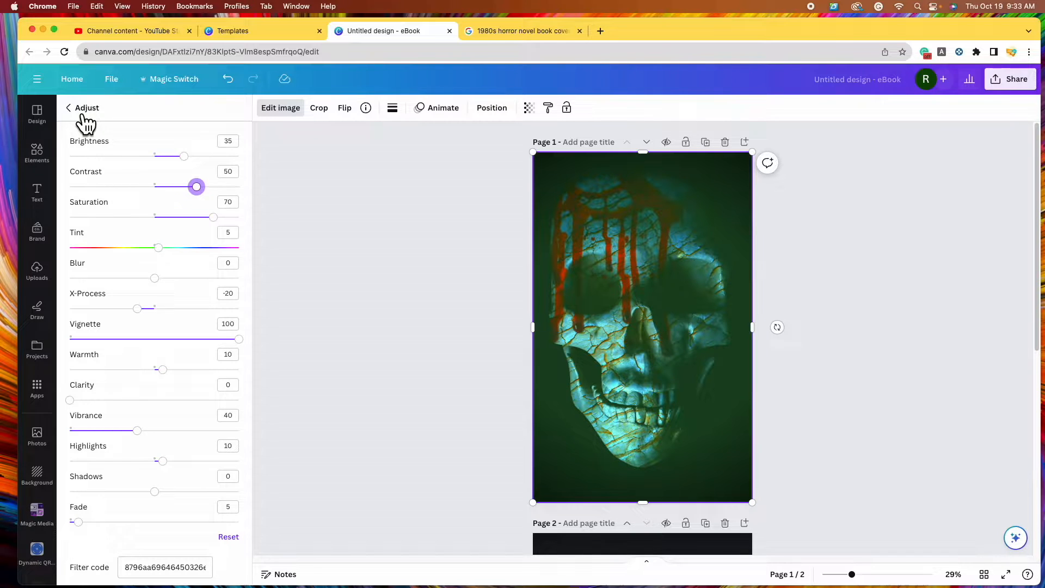
left_click(81, 108)
Leave the image adjustments for the Elements library, check the horror cover references, and return to Canva
left_click(308, 212)
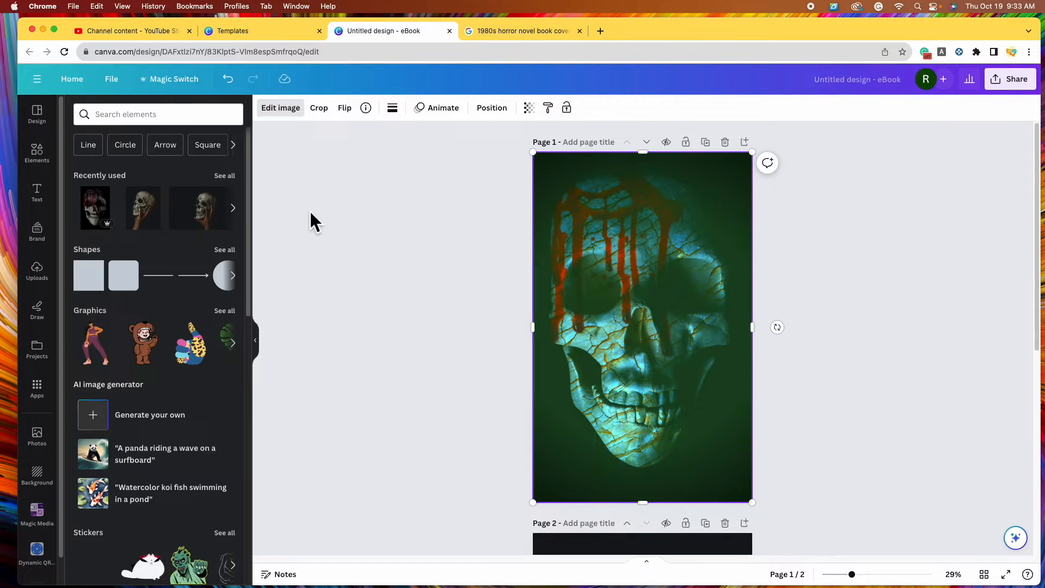
left_click(514, 38)
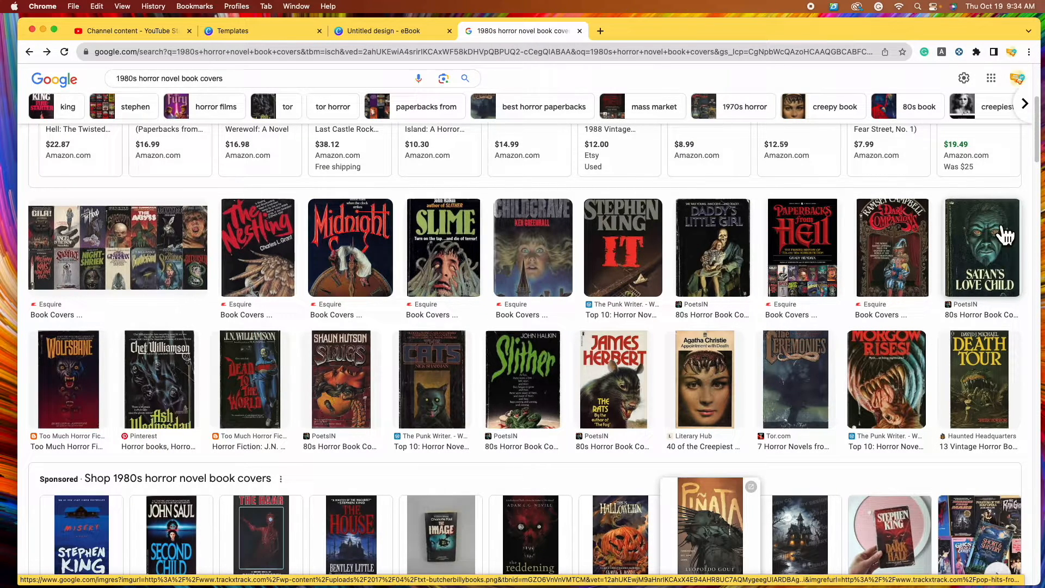
left_click(393, 33)
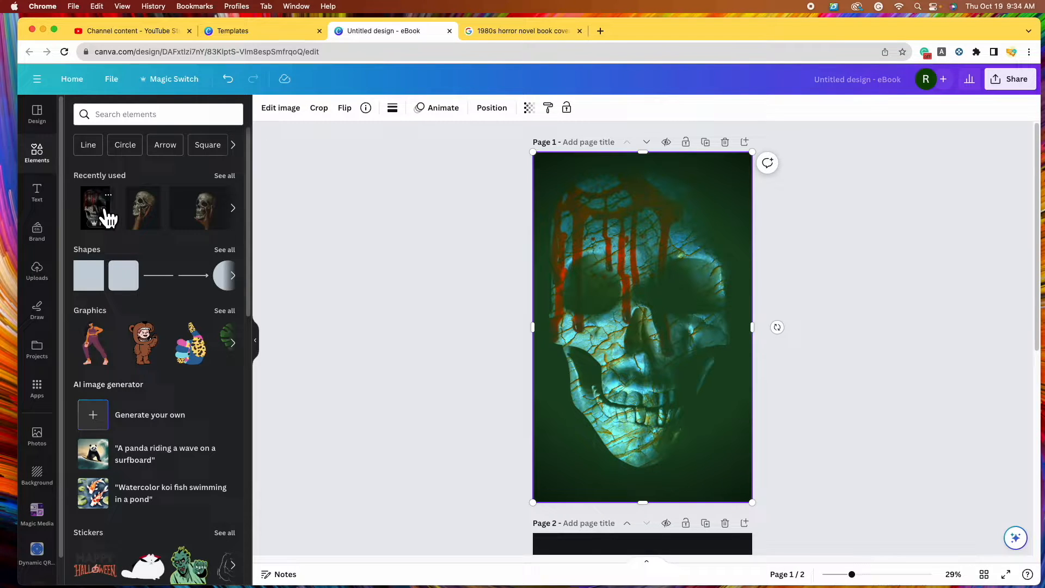
left_click_drag(106, 214, 718, 301)
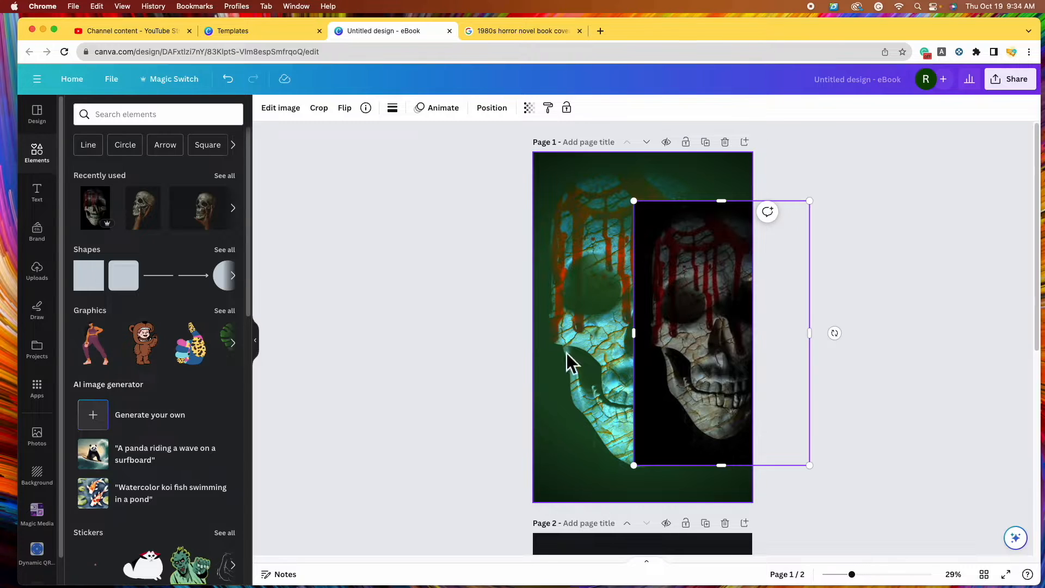
left_click_drag(716, 291, 677, 332)
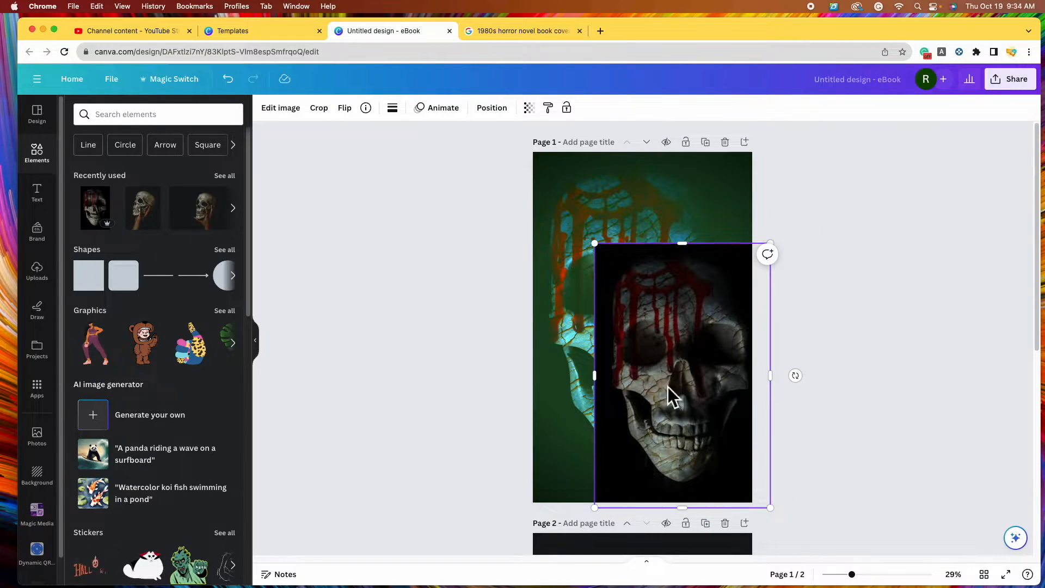
left_click_drag(690, 422, 669, 374)
key("Delete")
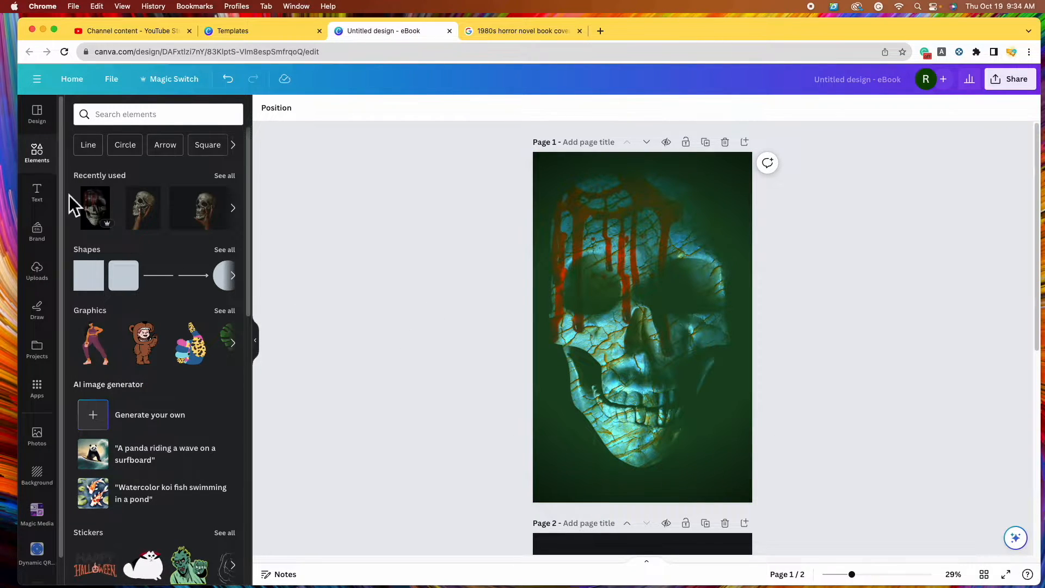
left_click(38, 194)
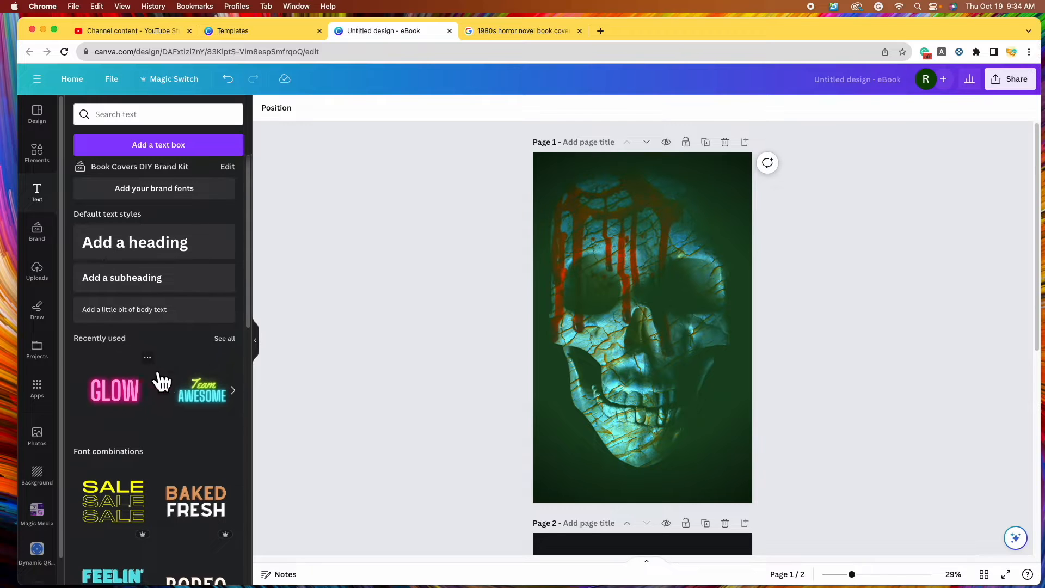
scroll(154, 379, "down", 5)
scroll(170, 391, "down", 5)
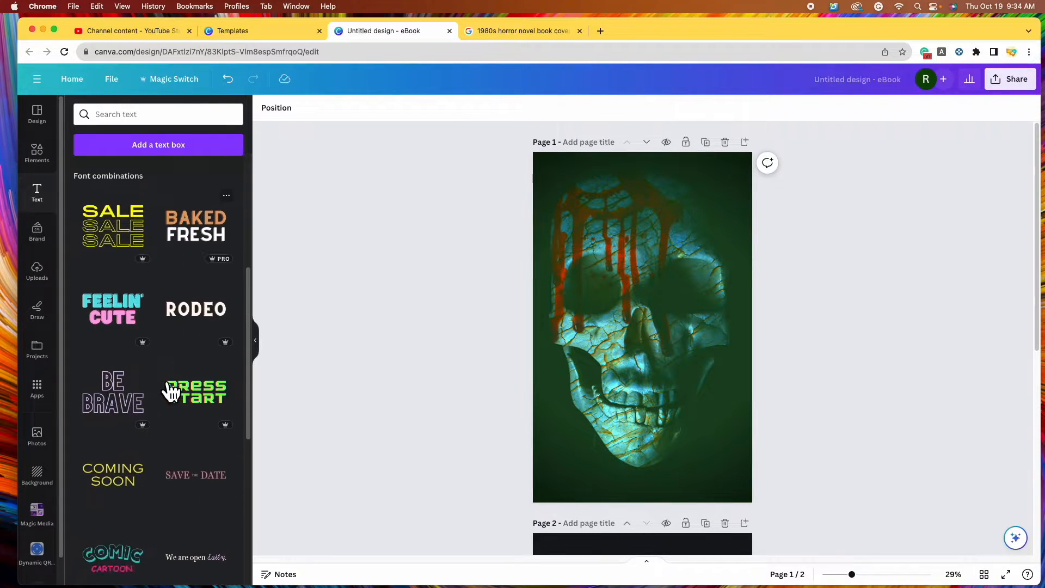
scroll(158, 380, "down", 2)
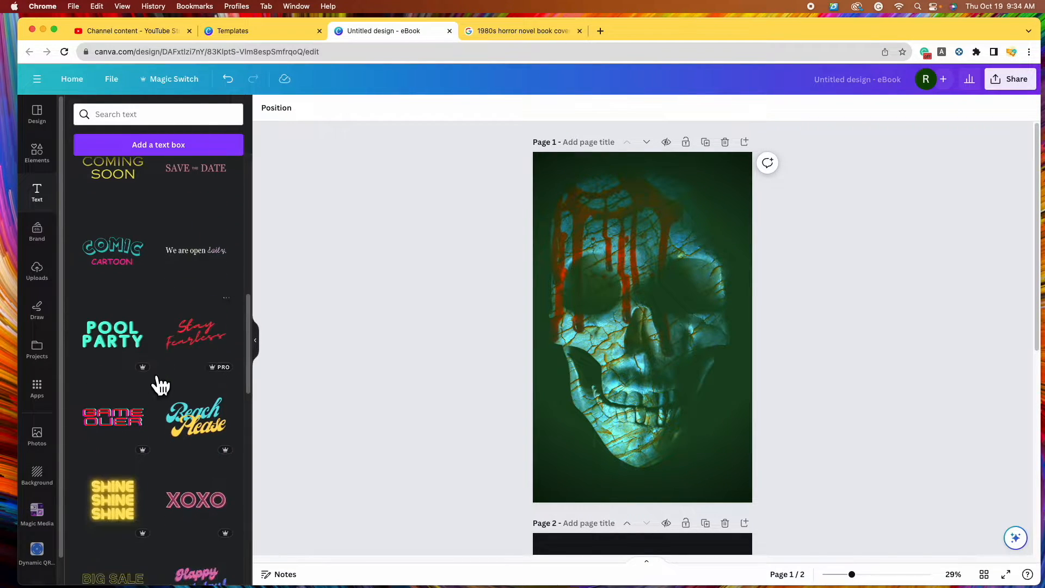
scroll(190, 327, "down", 3)
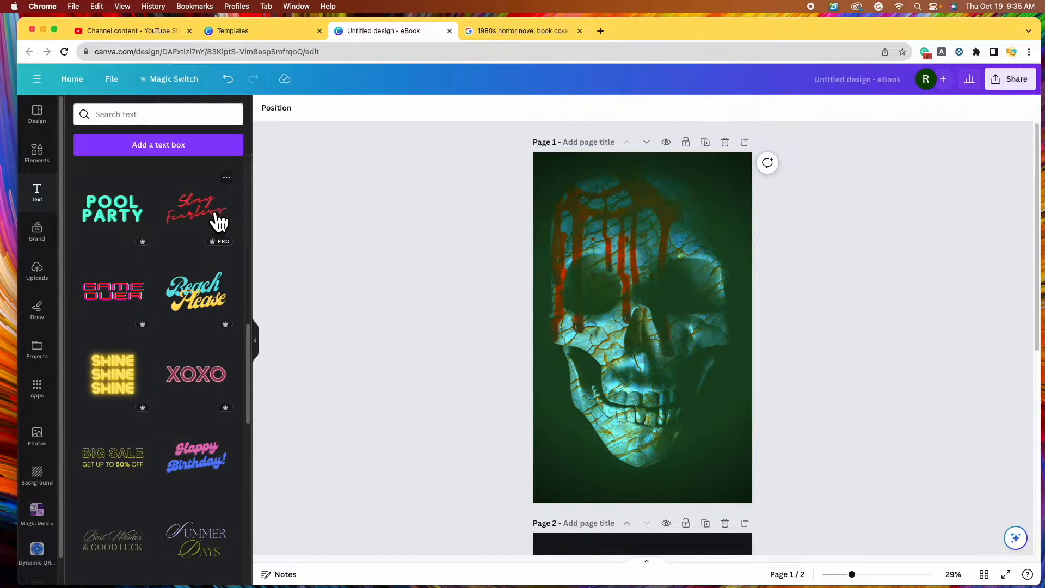
scroll(157, 348, "down", 5)
scroll(173, 323, "down", 6)
scroll(173, 324, "up", 10)
scroll(173, 323, "up", 10)
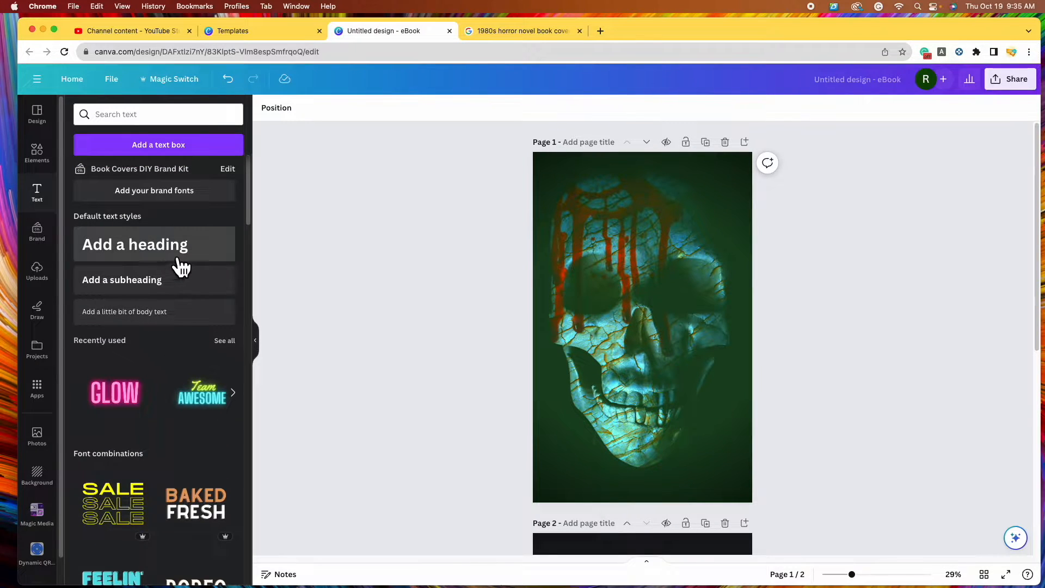
Add a heading reading 'SKULLS' near the top of the cover and colour it white
left_click(177, 256)
left_click_drag(691, 350, 681, 223)
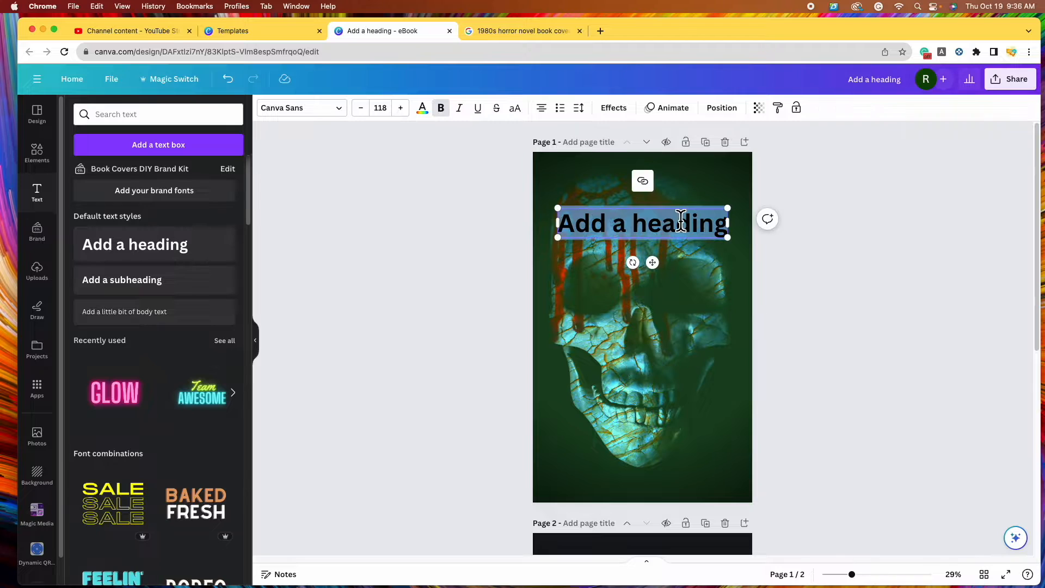
type("SKULLS")
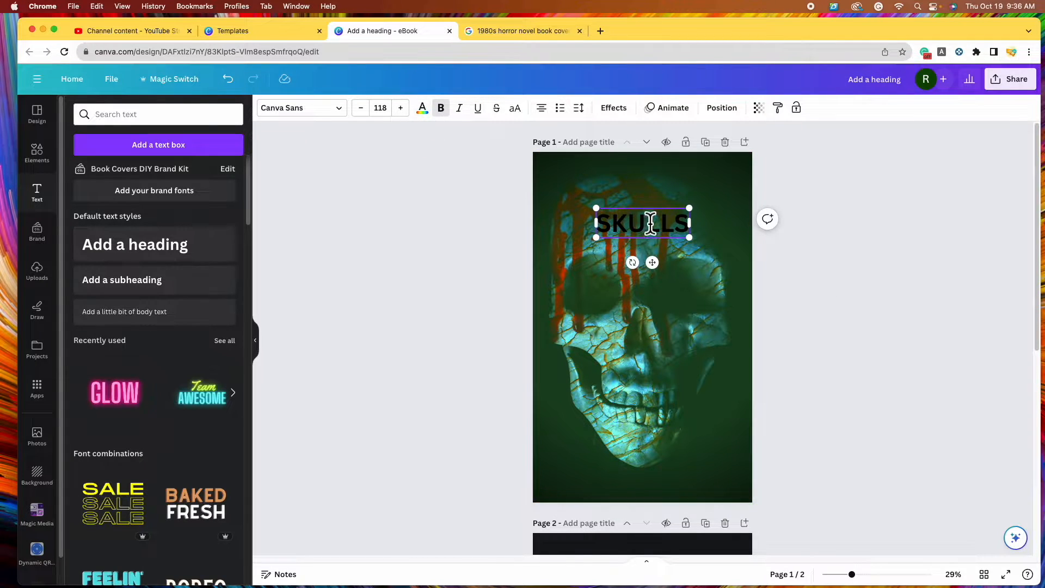
left_click(433, 119)
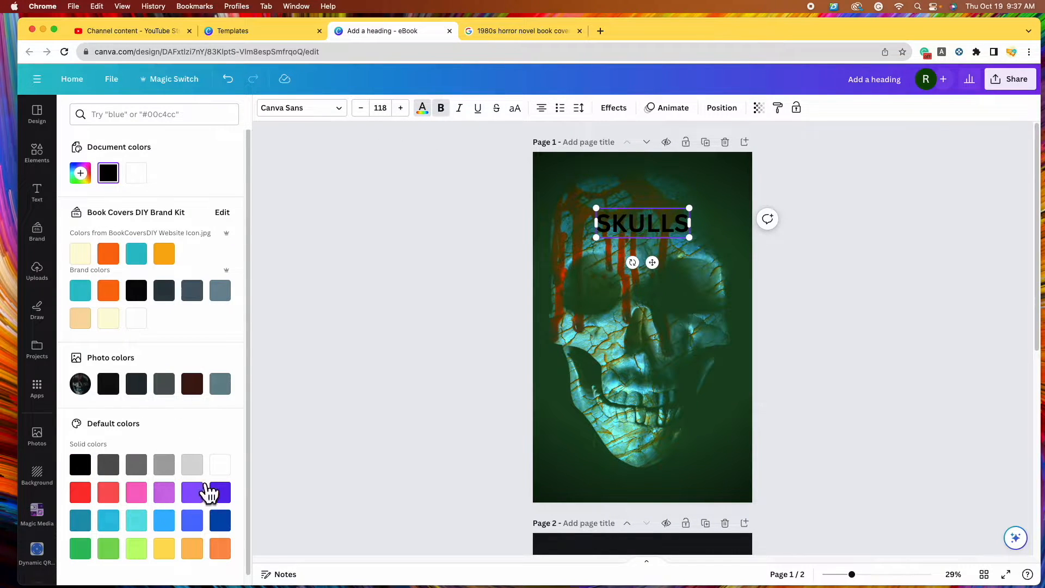
scroll(166, 447, "down", 1)
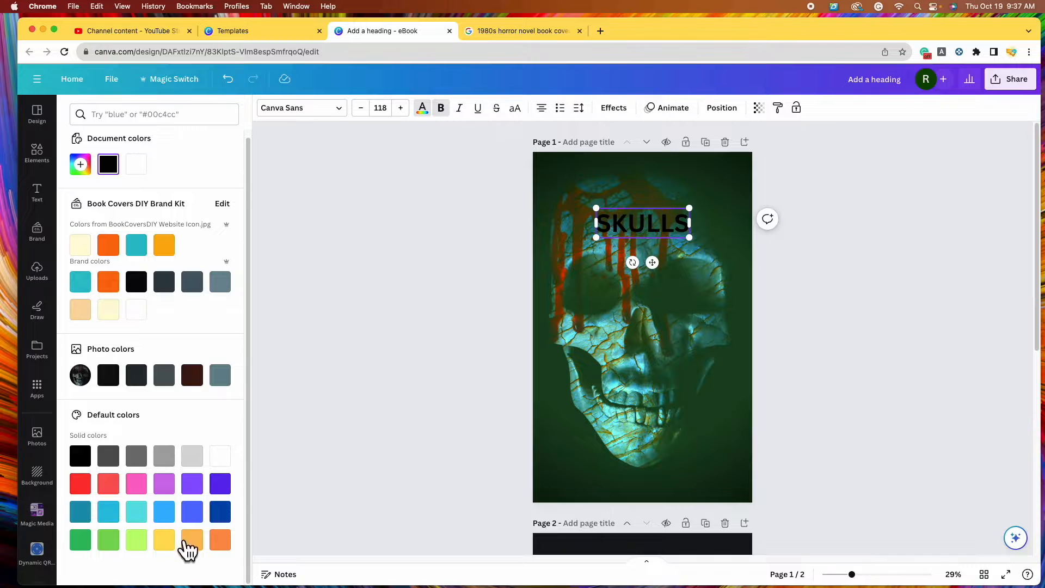
left_click(220, 456)
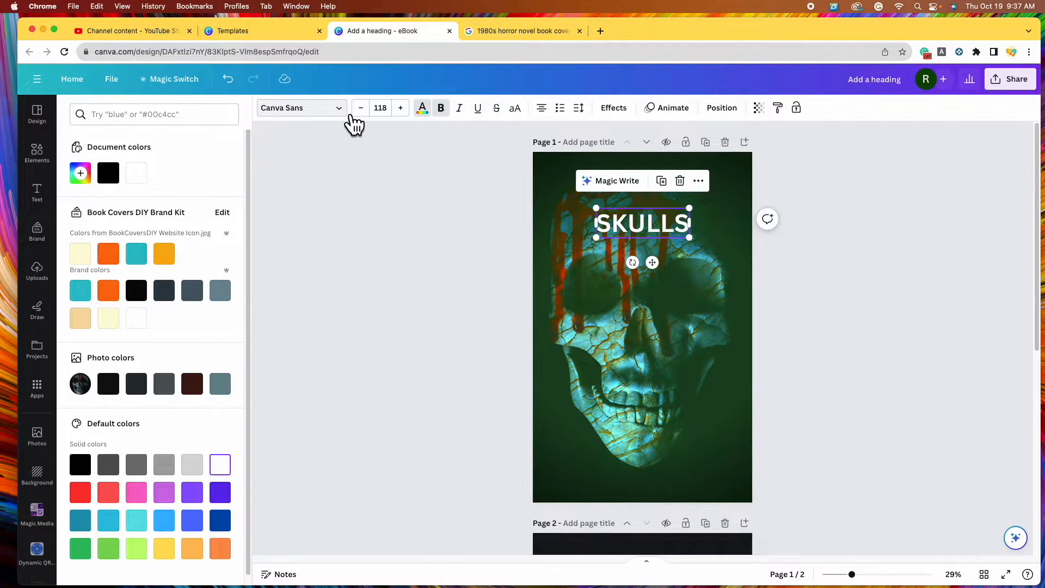
Set SKULLS in Cheddar Gothic Serif and enlarge it to size 321, centred across the top
left_click(346, 111)
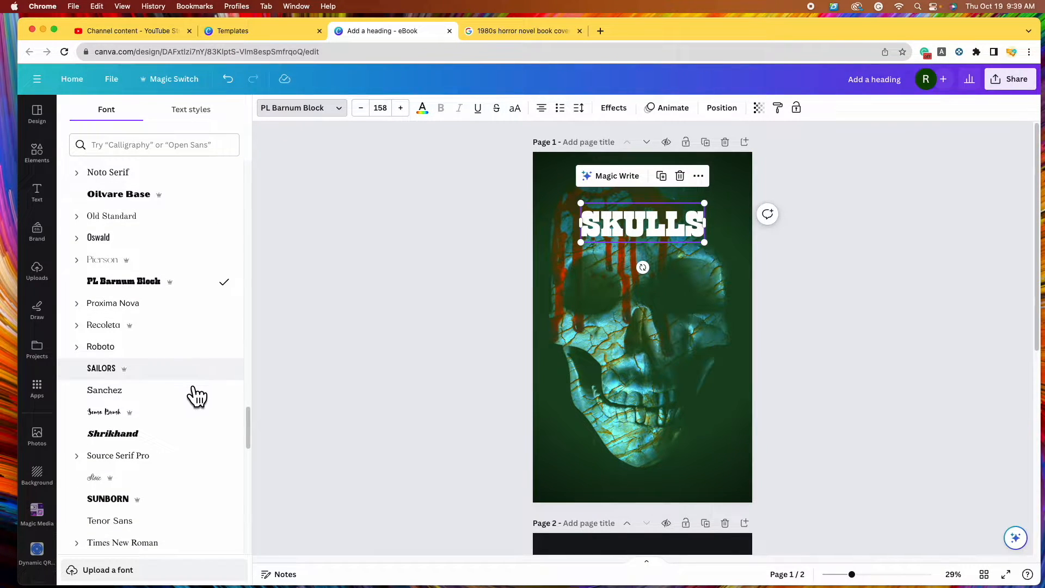
left_click(192, 400)
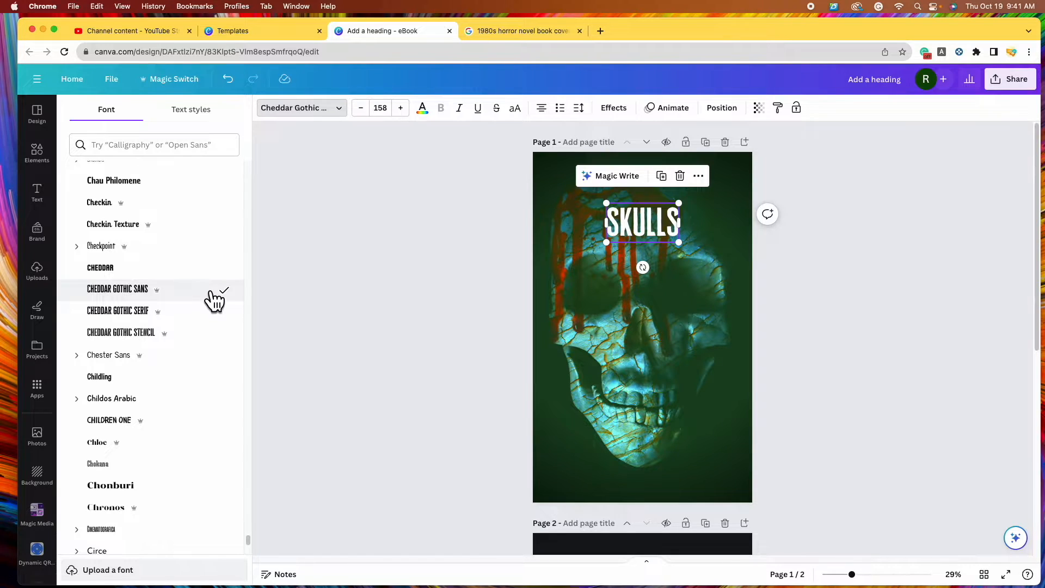
left_click(201, 311)
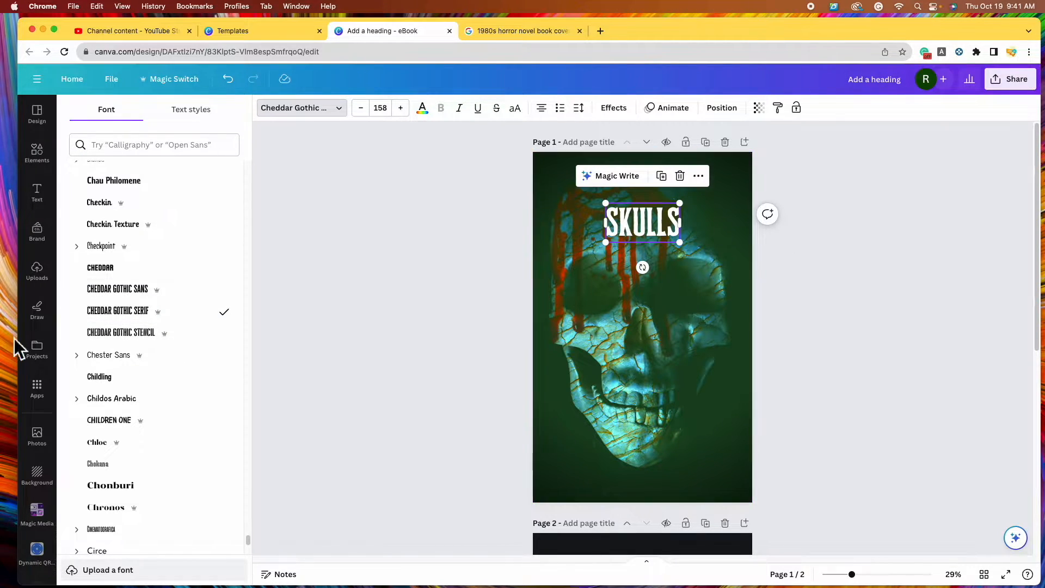
left_click_drag(680, 242, 664, 225)
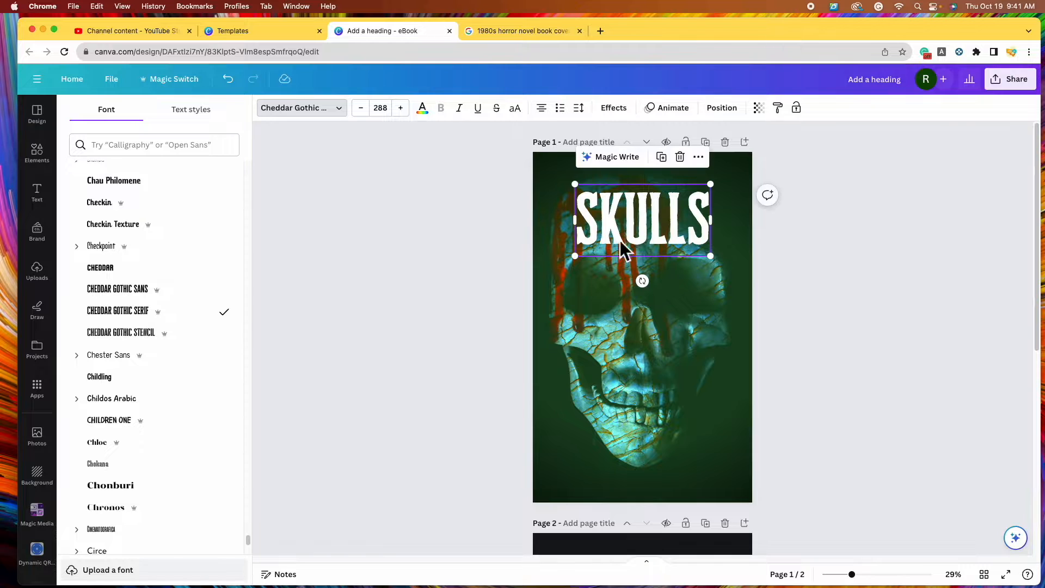
left_click_drag(583, 269, 565, 264)
left_click_drag(660, 243, 664, 228)
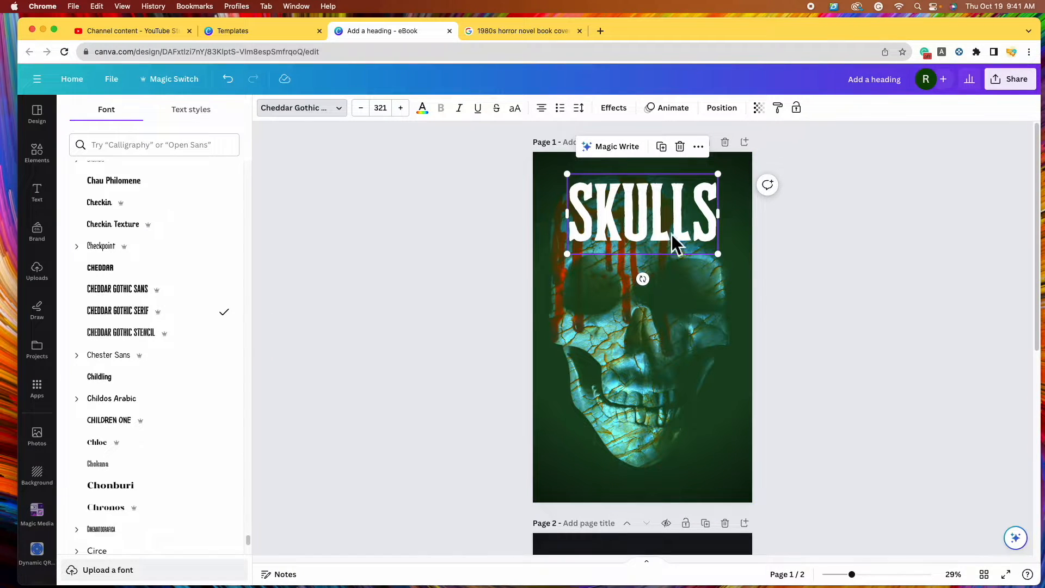
Colour the SKULLS title bright red and nudge it slightly higher
left_click(422, 108)
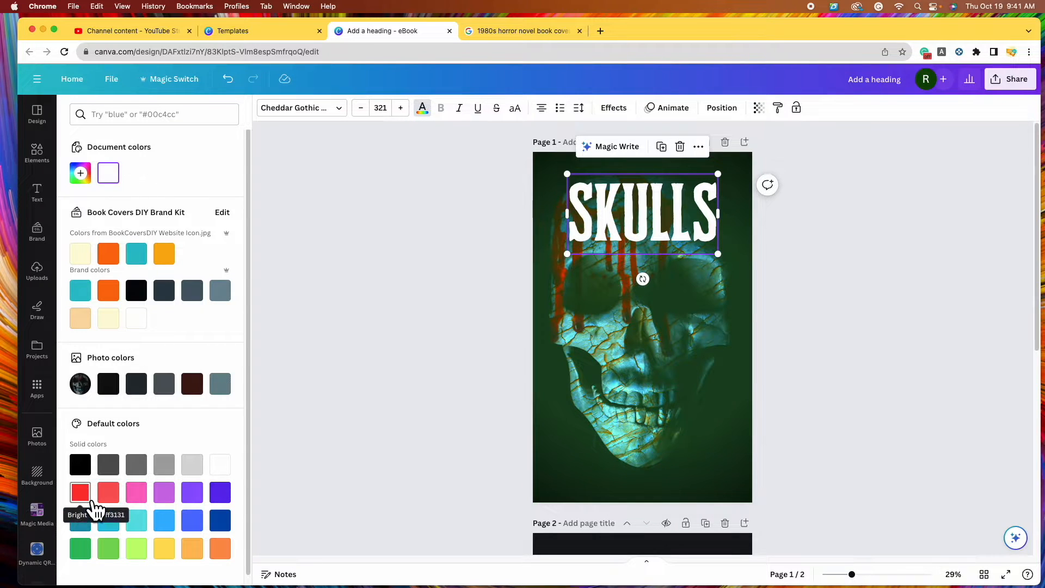
left_click(81, 492)
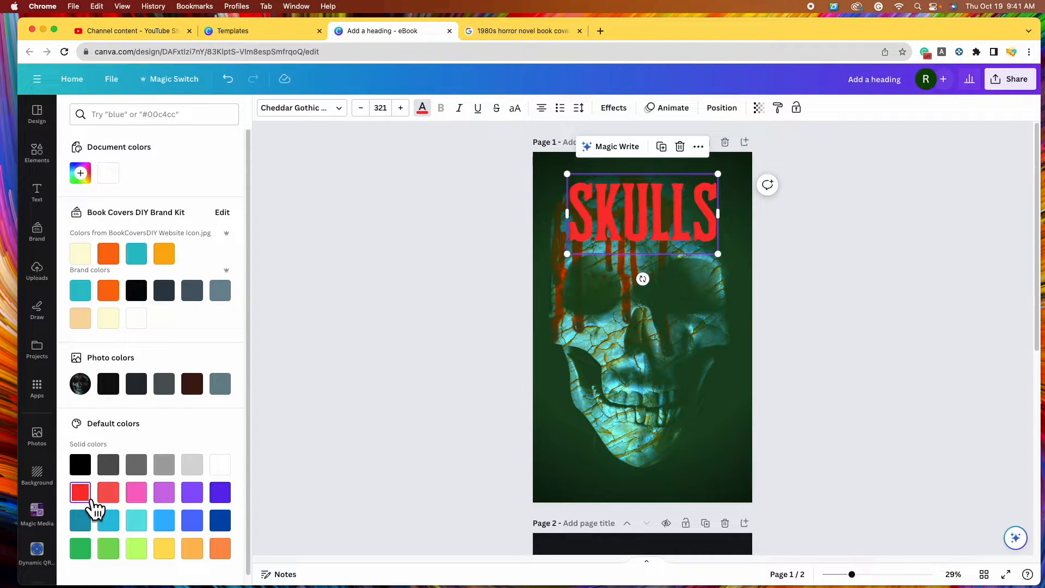
left_click_drag(627, 215, 626, 210)
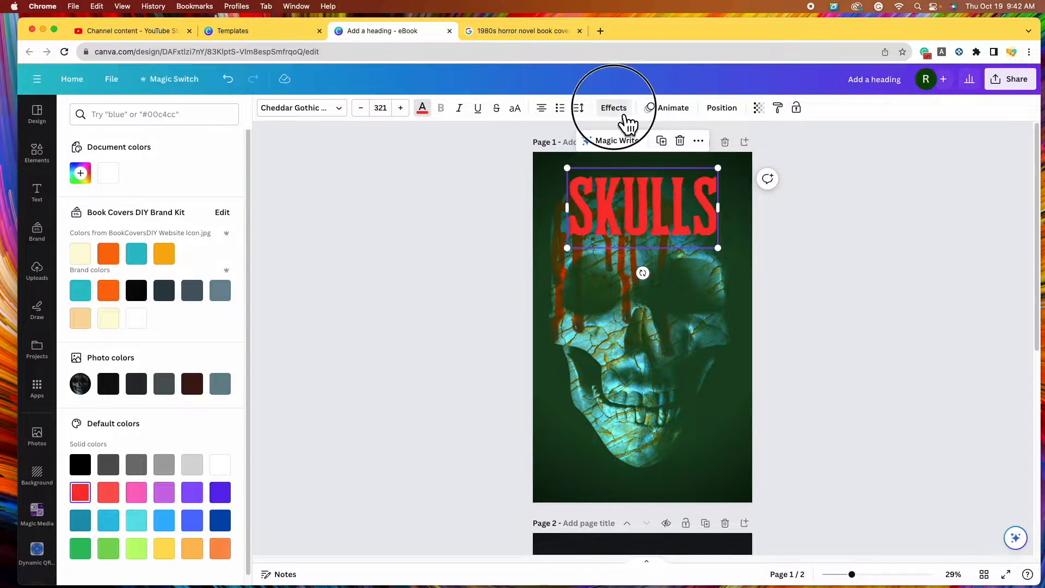
Give the title a white Shadow effect and duplicate it
left_click(626, 114)
left_click(173, 196)
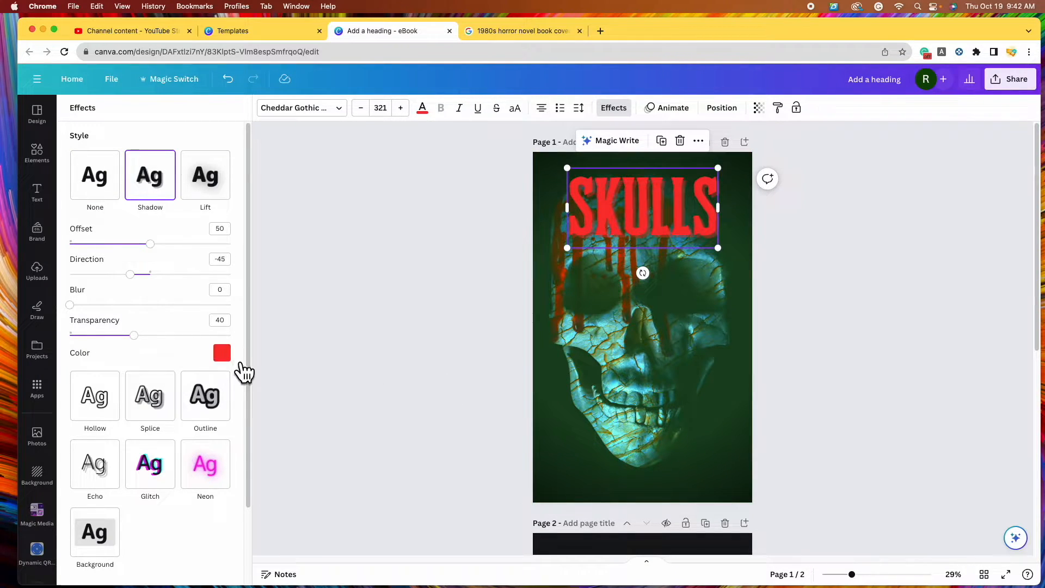
left_click(222, 354)
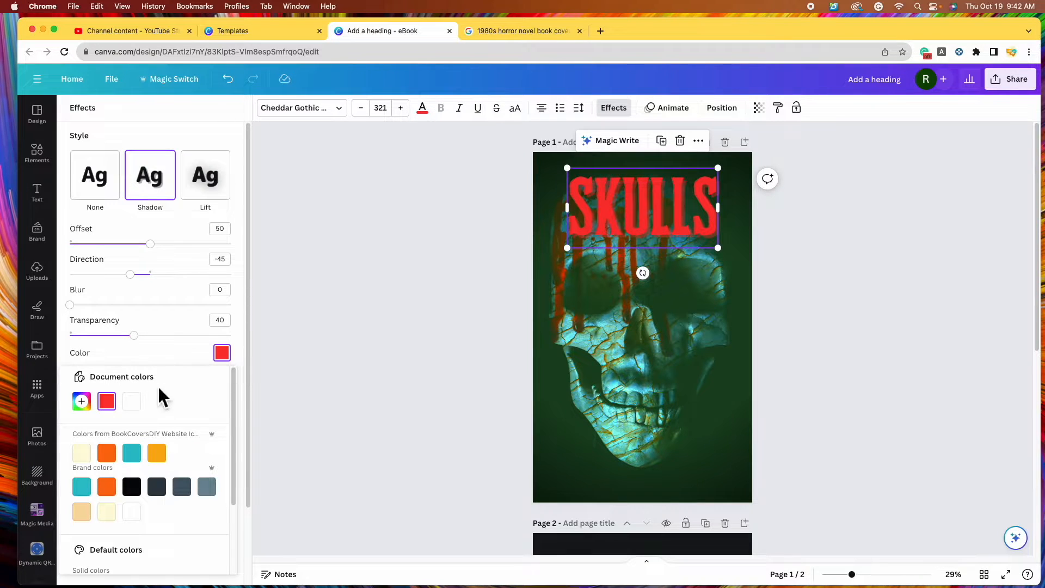
left_click(138, 407)
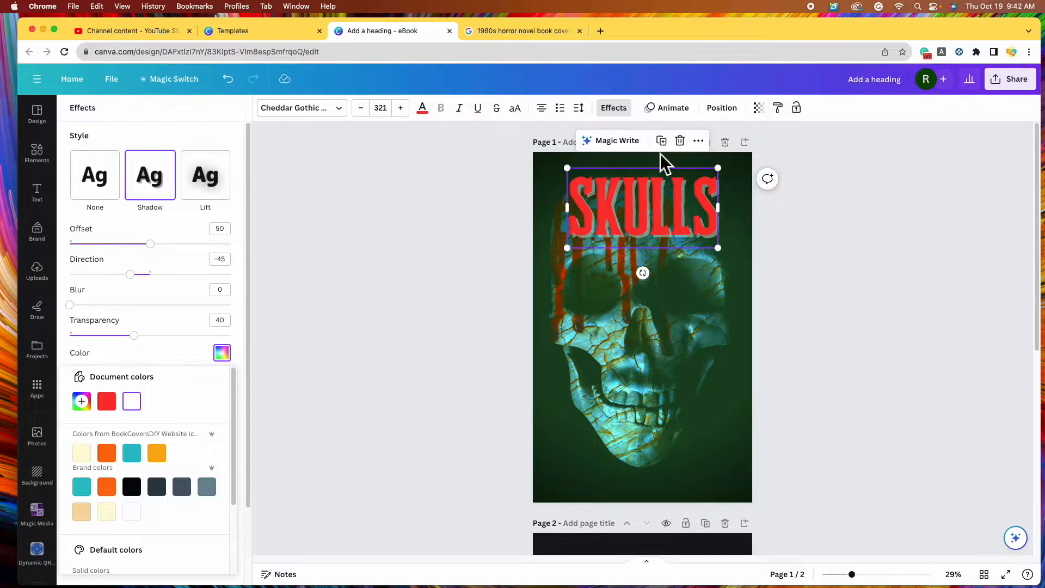
left_click(675, 147)
Stack three copies of the SKULLS title and trim the top one down to 'KULL'
left_click_drag(665, 211, 665, 298)
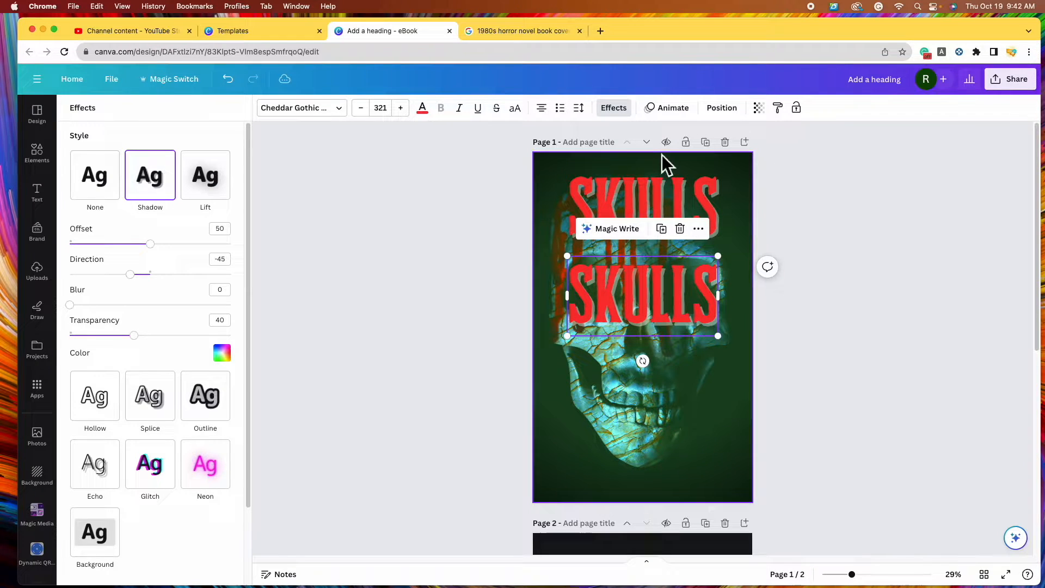
left_click(662, 229)
left_click_drag(664, 388, 660, 385)
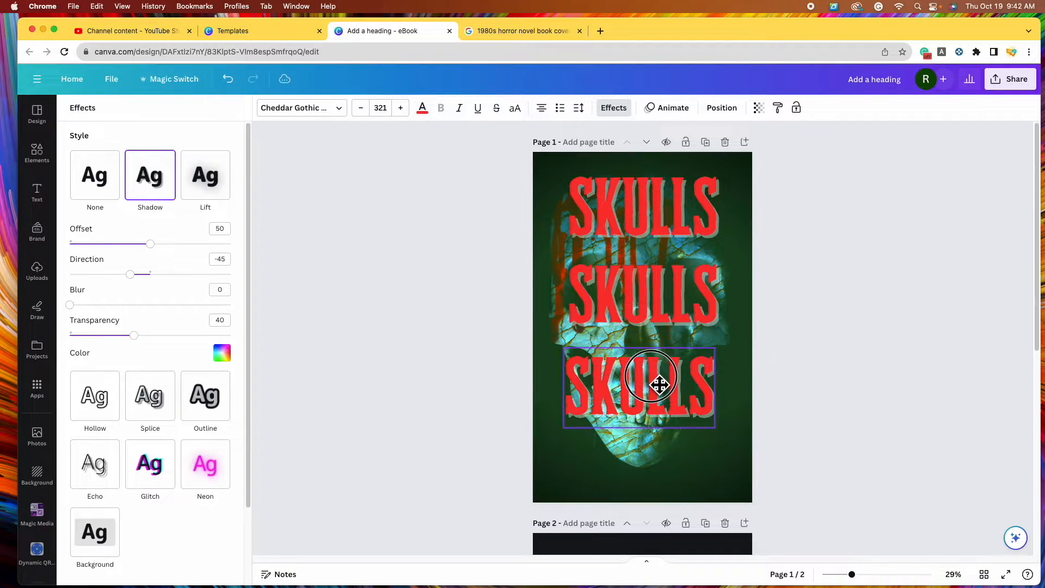
left_click(605, 216)
left_click(596, 204)
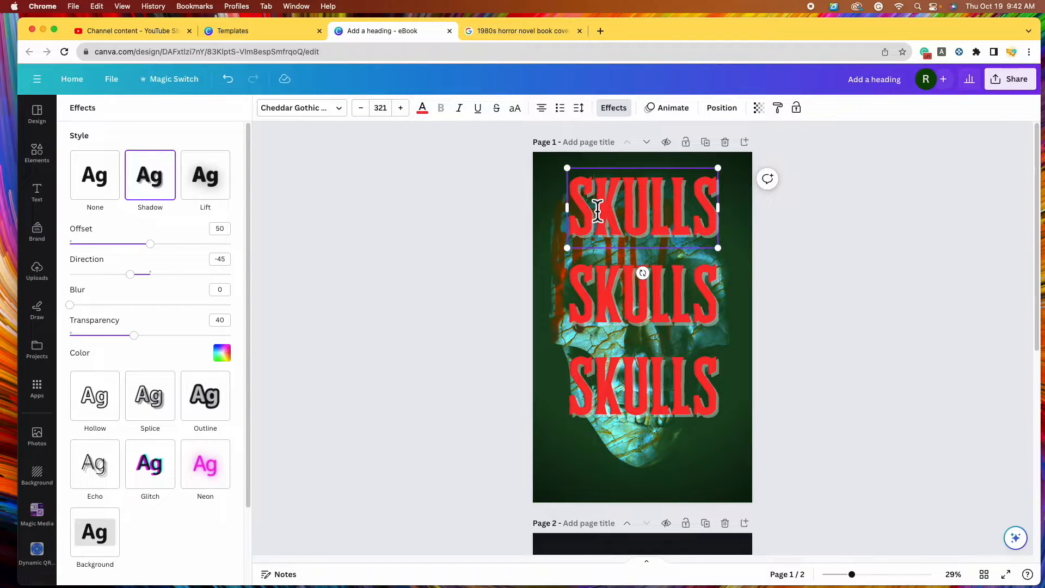
key("BackSpace")
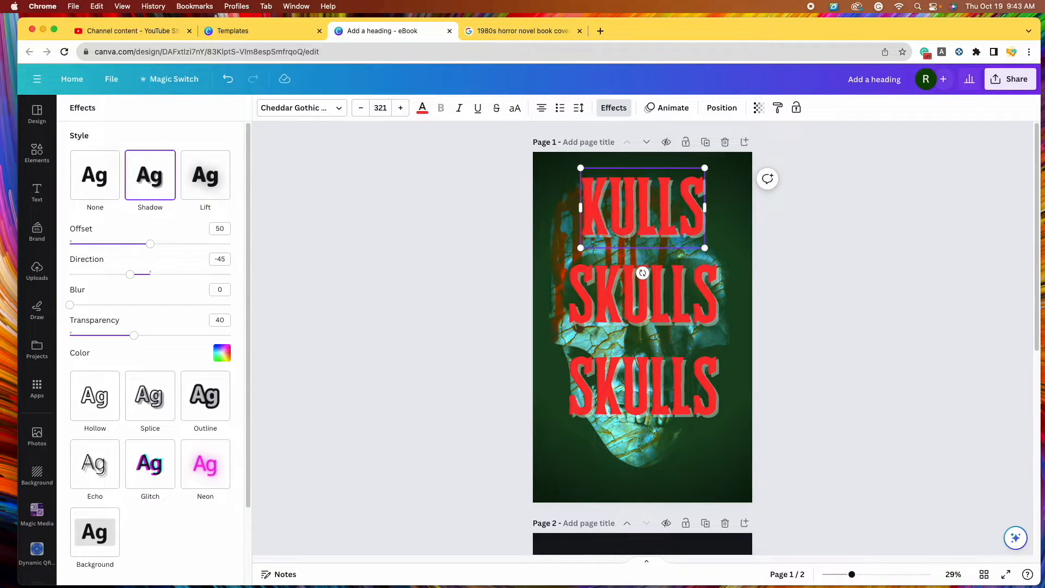
left_click(704, 209)
key("BackSpace")
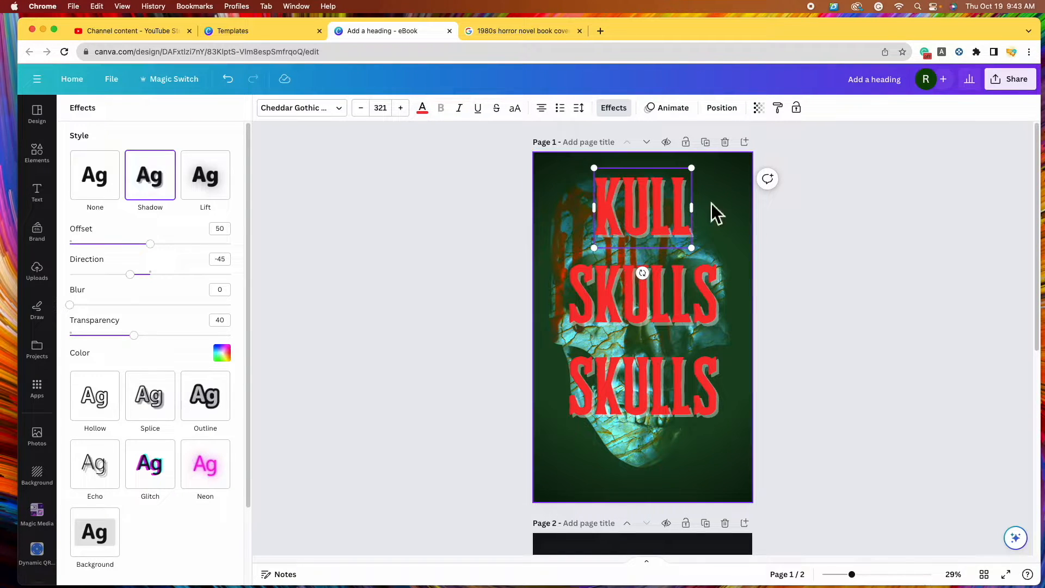
left_click(825, 272)
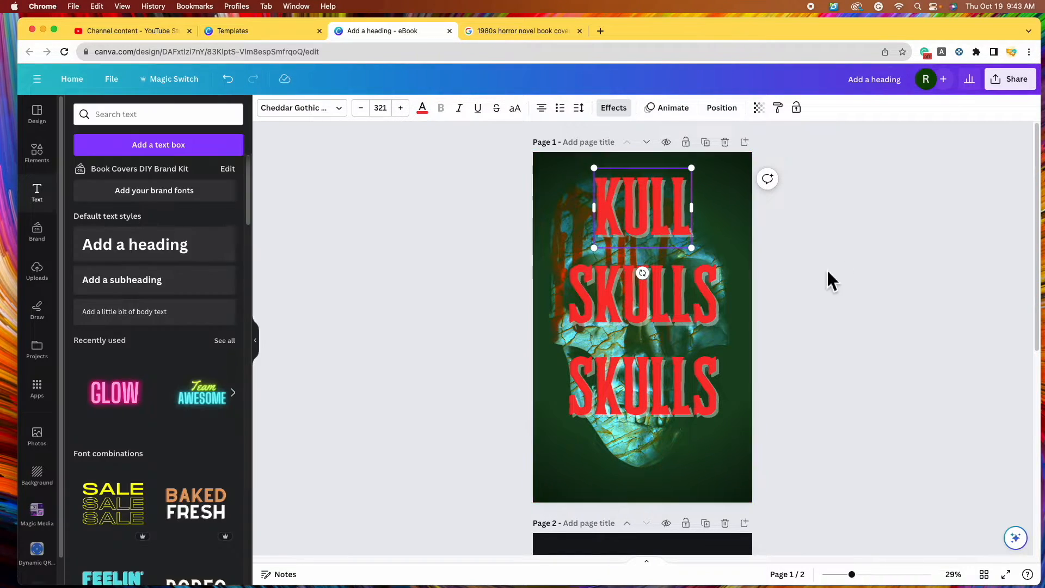
left_click_drag(669, 222, 663, 232)
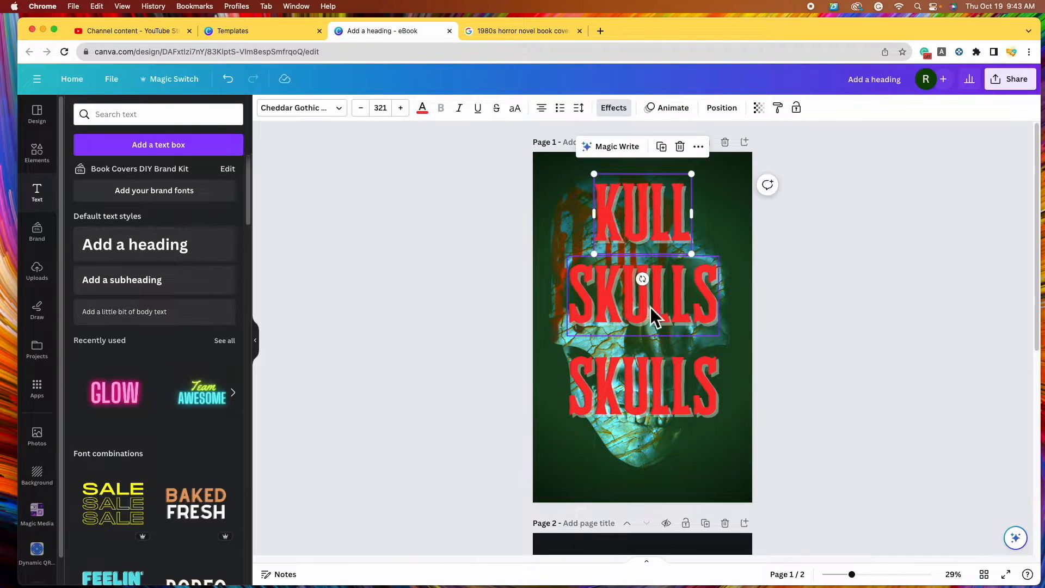
Cut the middle copy to a single left-aligned S and place it before KULL
left_click(688, 316)
left_click(717, 306)
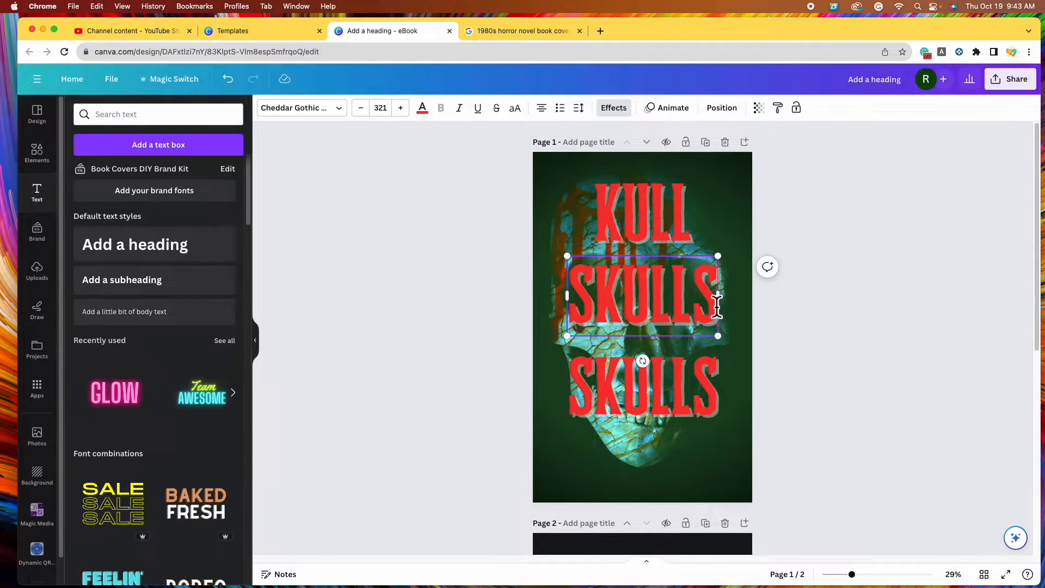
key("BackSpace")
key("BackSpace")
key("BackSpace")
key("BackSpace")
key("BackSpace")
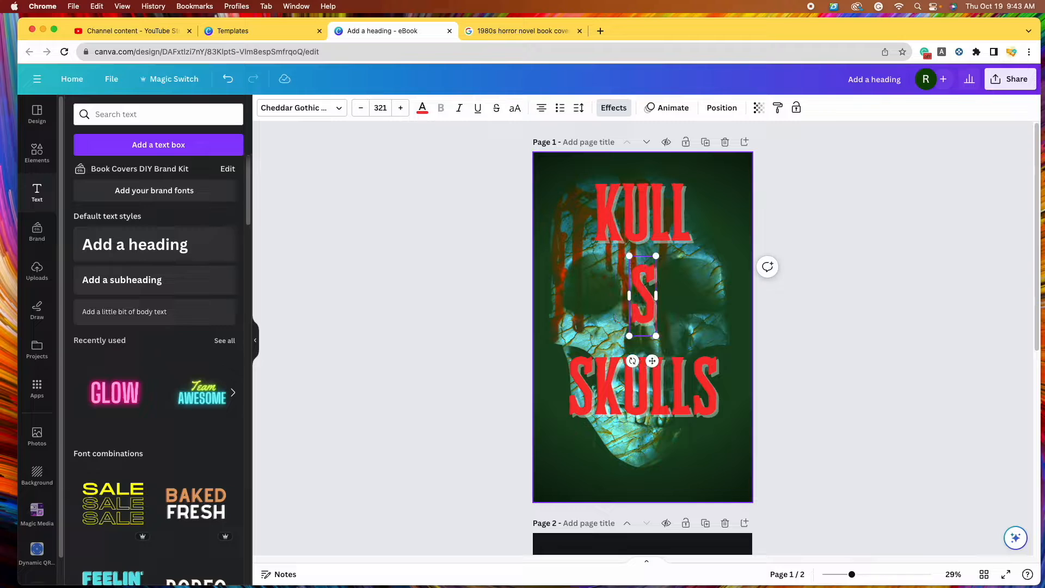
left_click(555, 118)
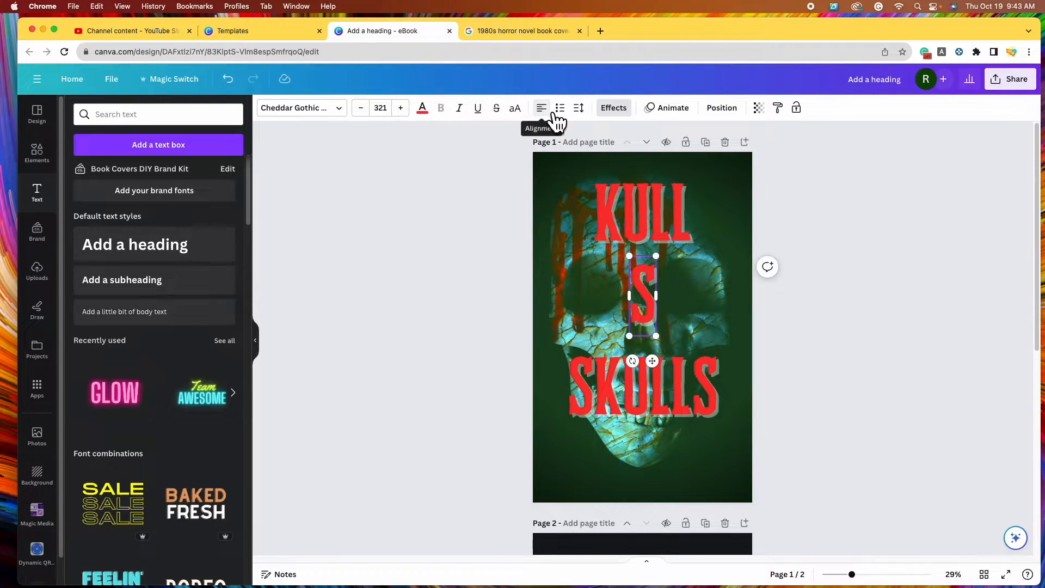
left_click_drag(640, 304, 575, 222)
Cut the bottom copy to a single S and place it after SKULL to spell SKULLS
left_click(691, 393)
left_click_drag(692, 393, 572, 392)
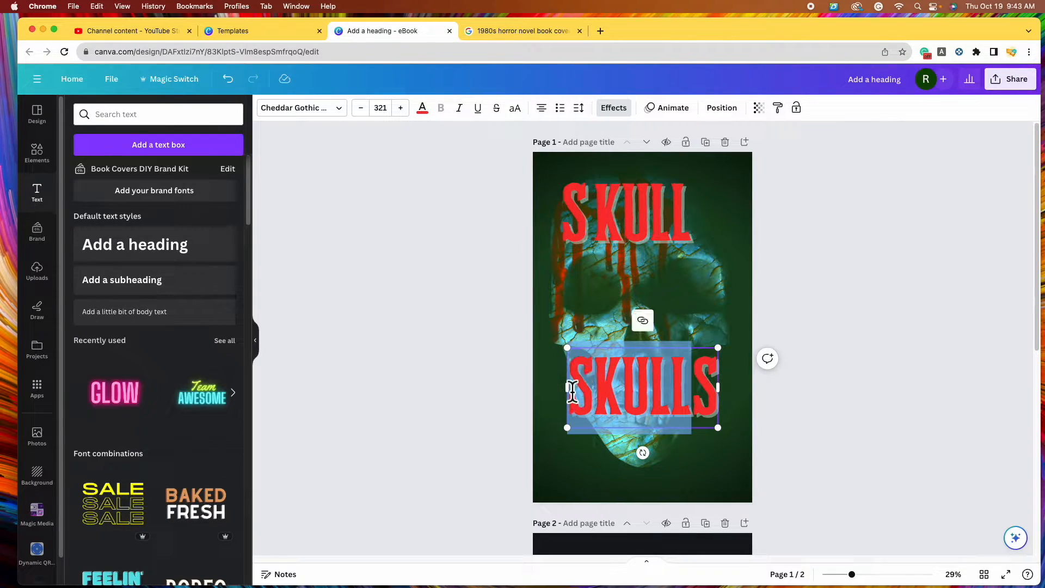
key("BackSpace")
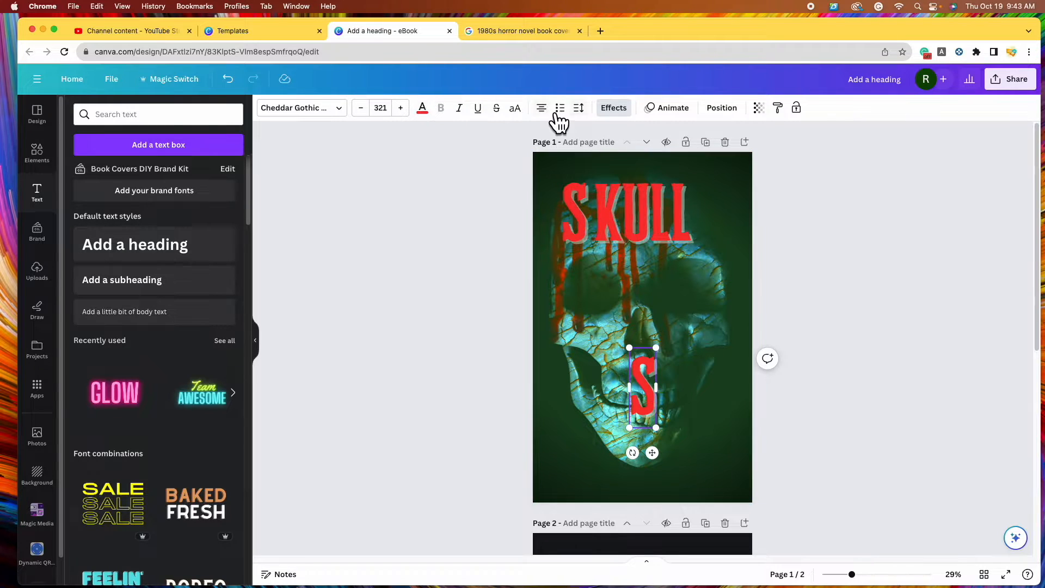
left_click(551, 117)
left_click_drag(657, 391, 721, 226)
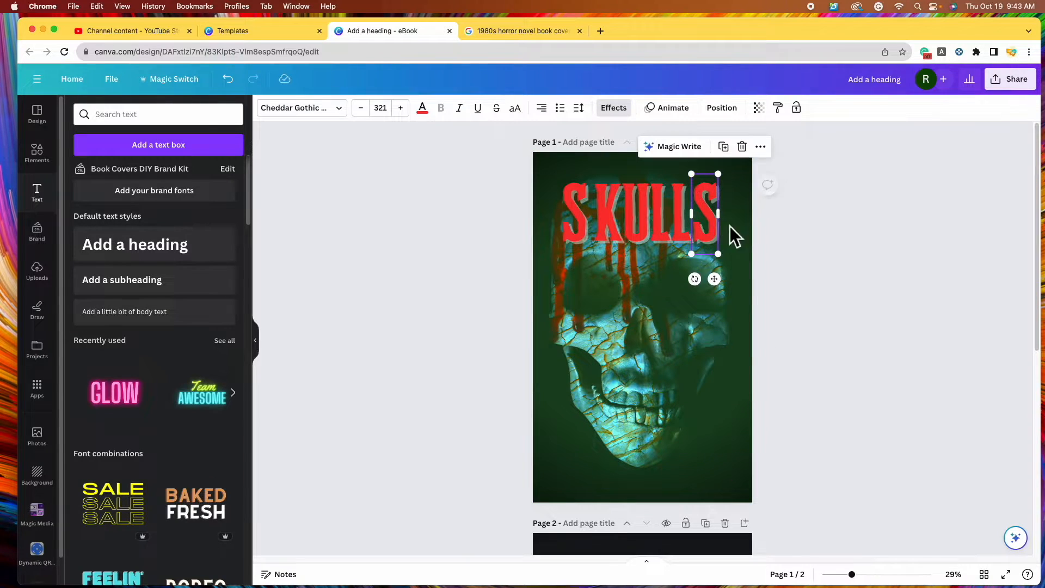
Enlarge the first S of SKULLS and shift it slightly left
left_click(578, 232)
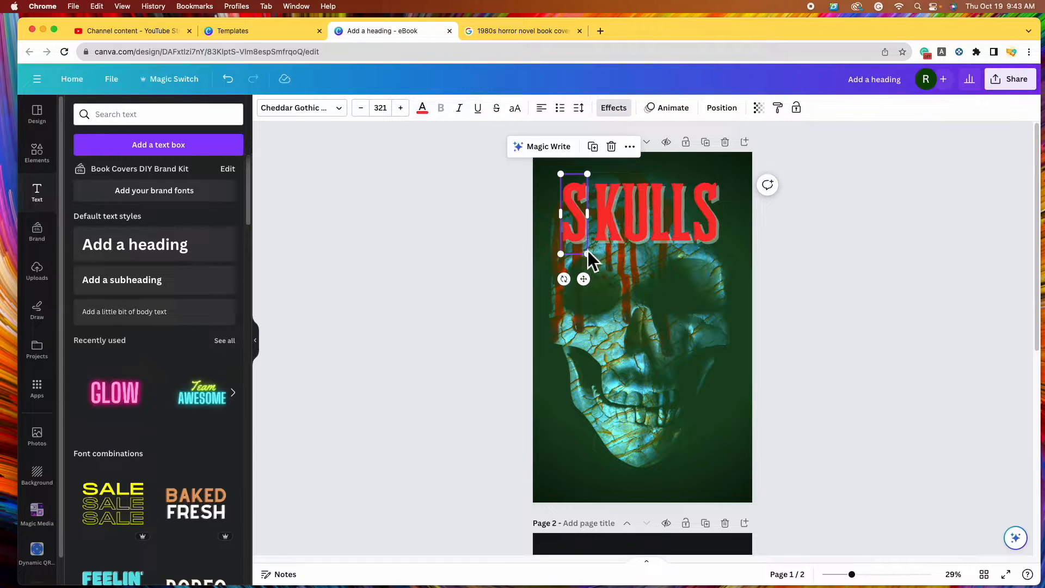
left_click_drag(588, 253, 593, 268)
left_click(361, 107)
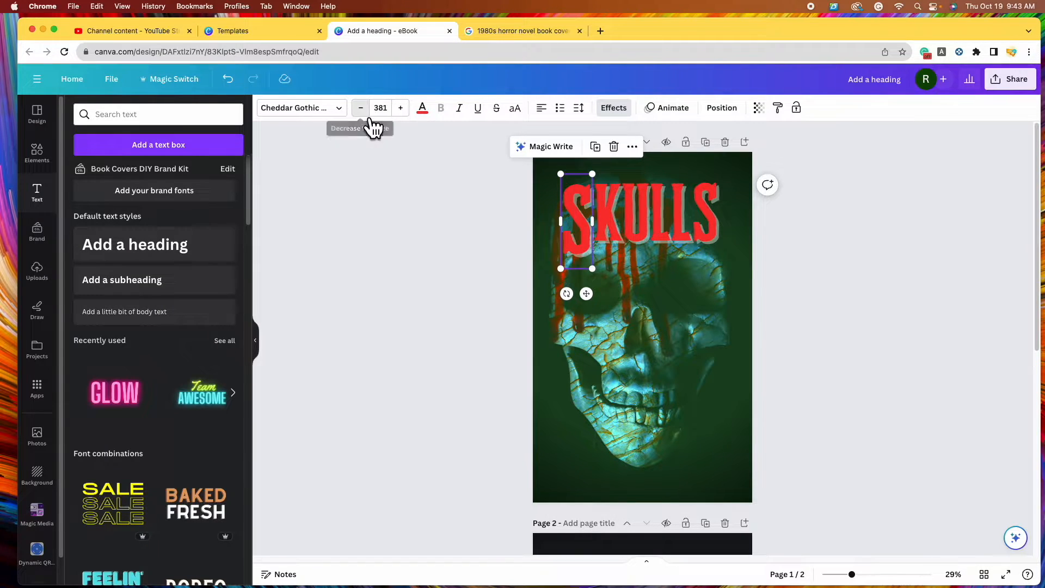
left_click_drag(581, 226, 575, 226)
Enlarge the last S to match the first, then switch to the horror cover references
left_click(716, 241)
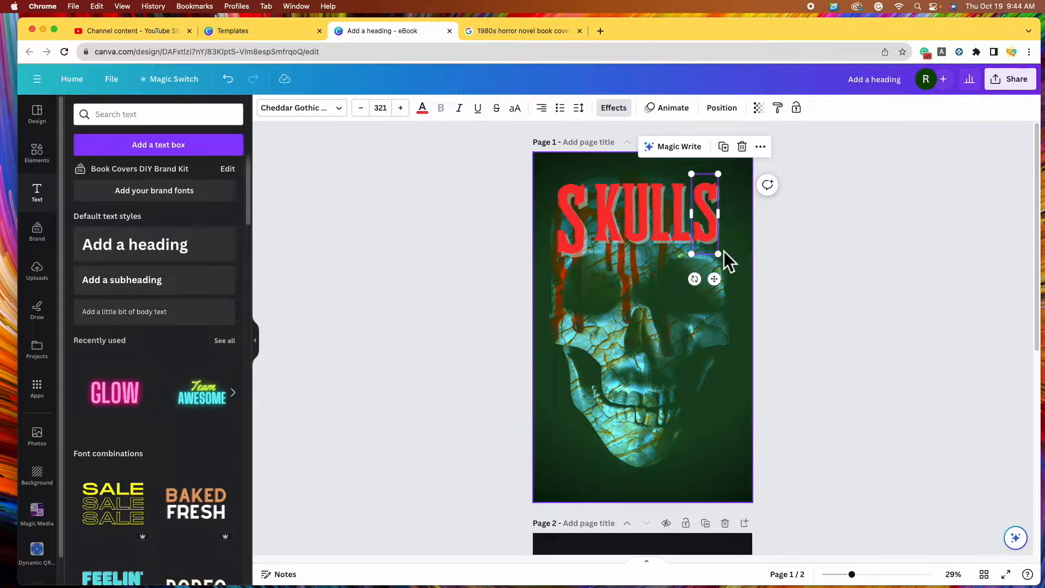
left_click_drag(718, 253, 734, 276)
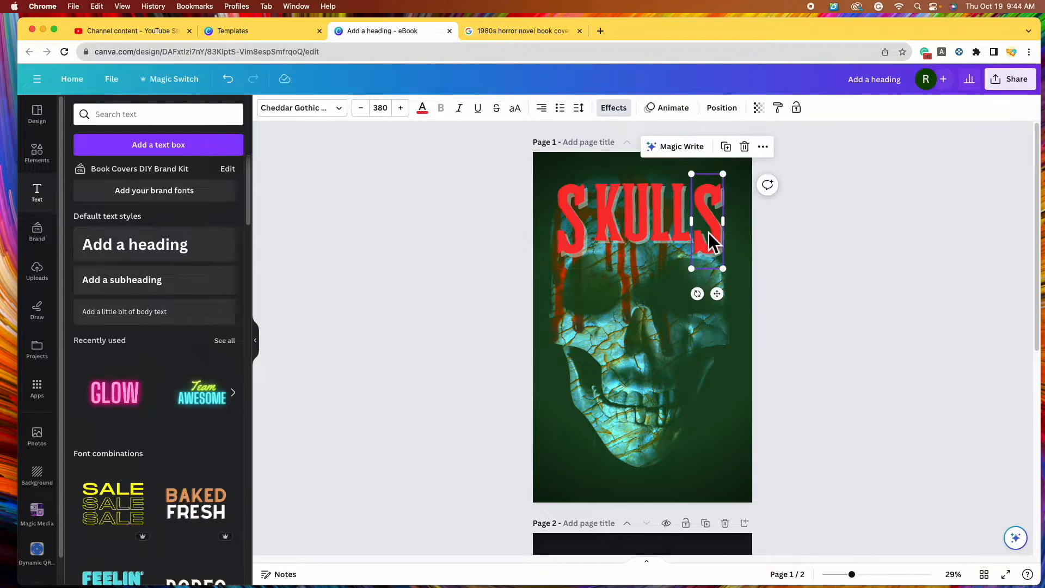
left_click_drag(710, 236, 725, 236)
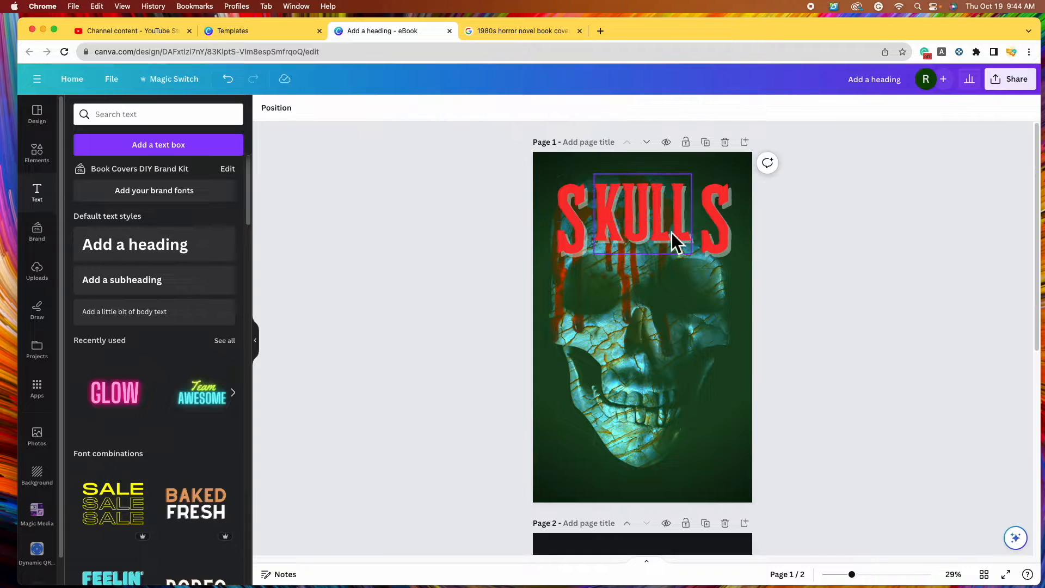
left_click(639, 224)
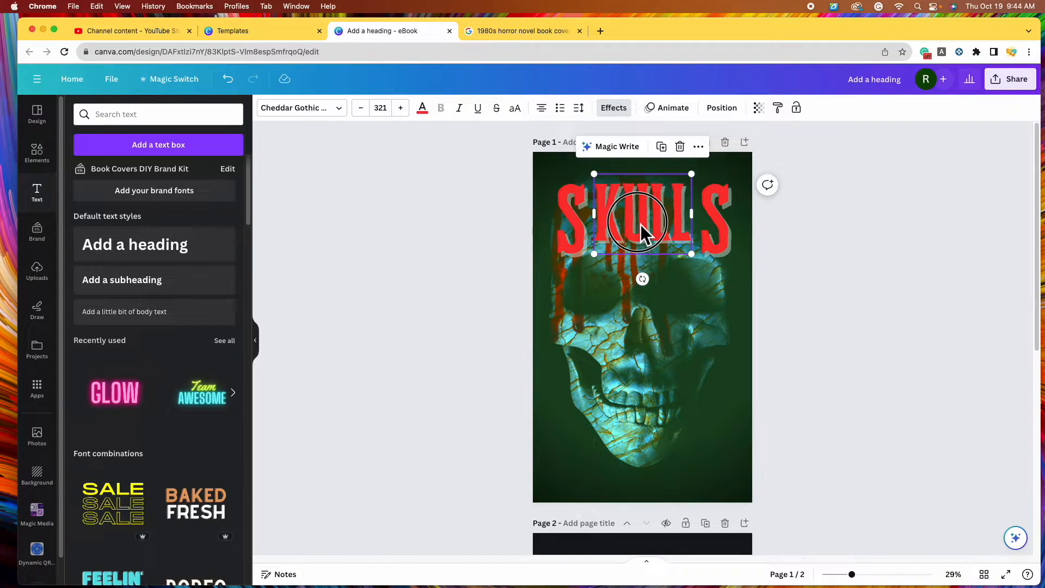
left_click(539, 34)
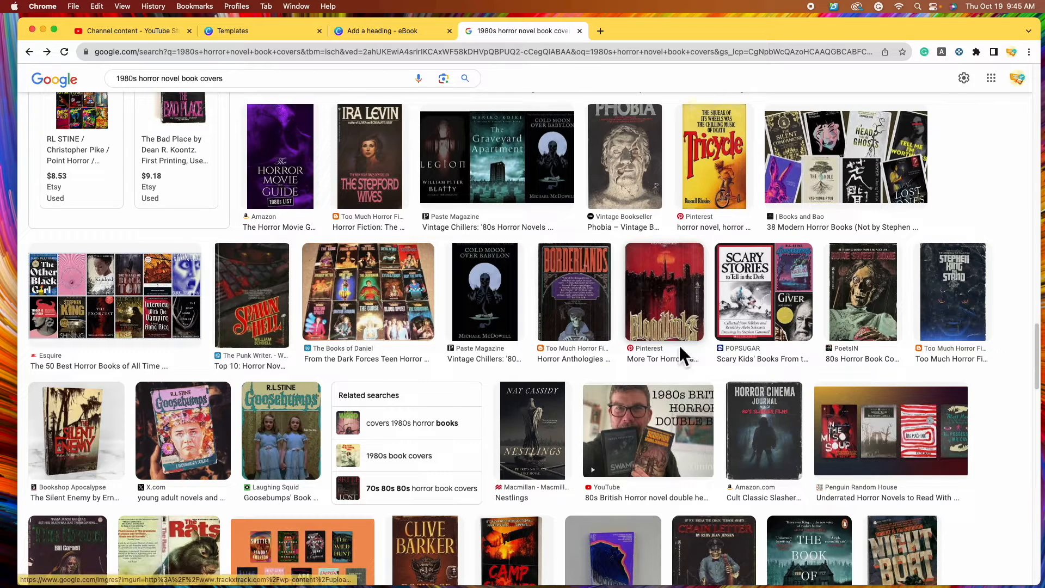
Scroll through the 1980s horror novel cover results, then return to the SKULLS design
scroll(490, 305, "up", 1)
scroll(424, 400, "up", 1)
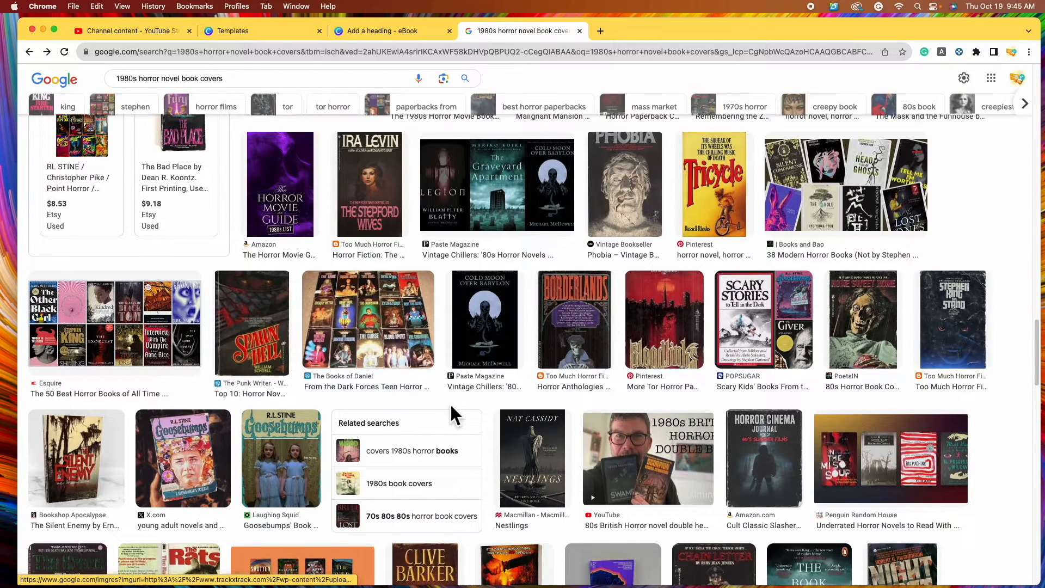
scroll(490, 405, "down", 5)
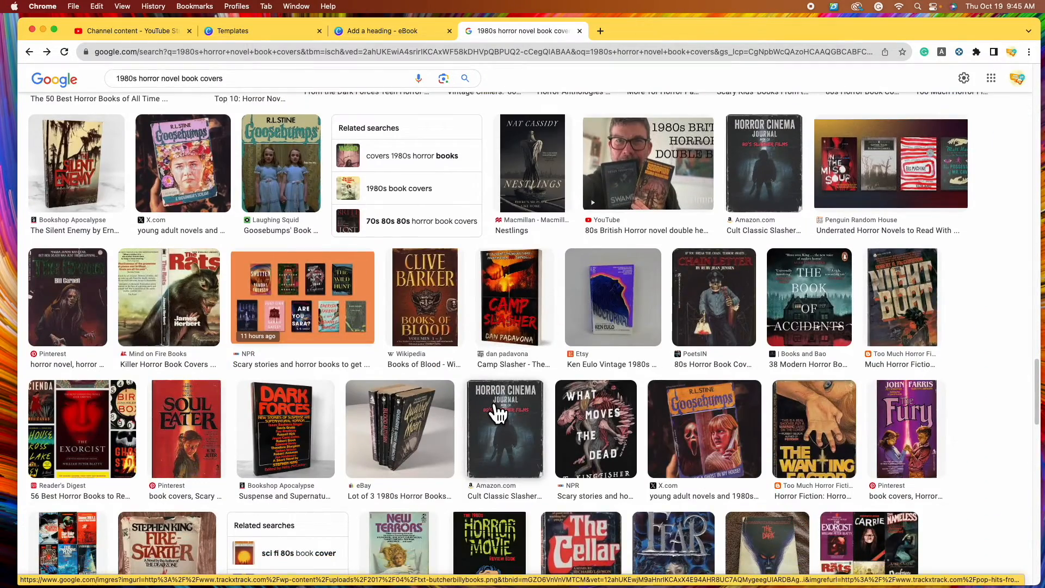
scroll(459, 413, "down", 4)
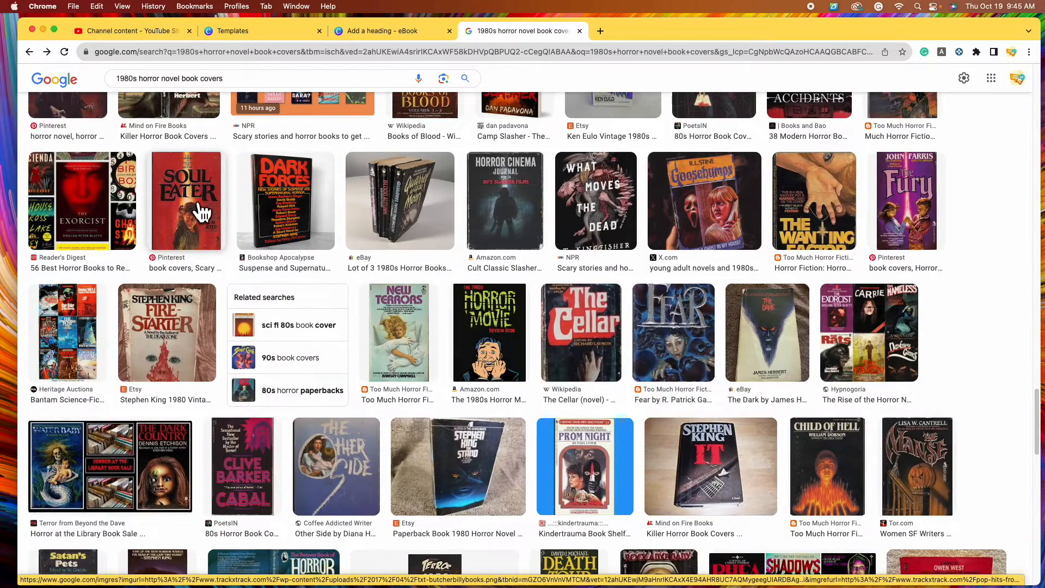
left_click(397, 31)
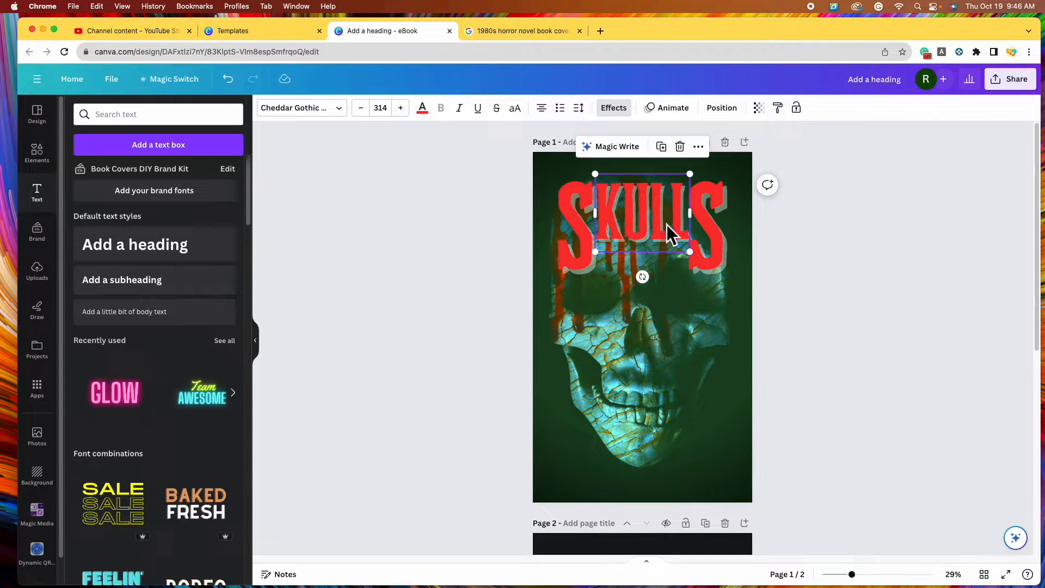
Group the SKULLS letter boxes into one title, then shift and slightly enlarge it near the top
left_click(581, 232, "shift")
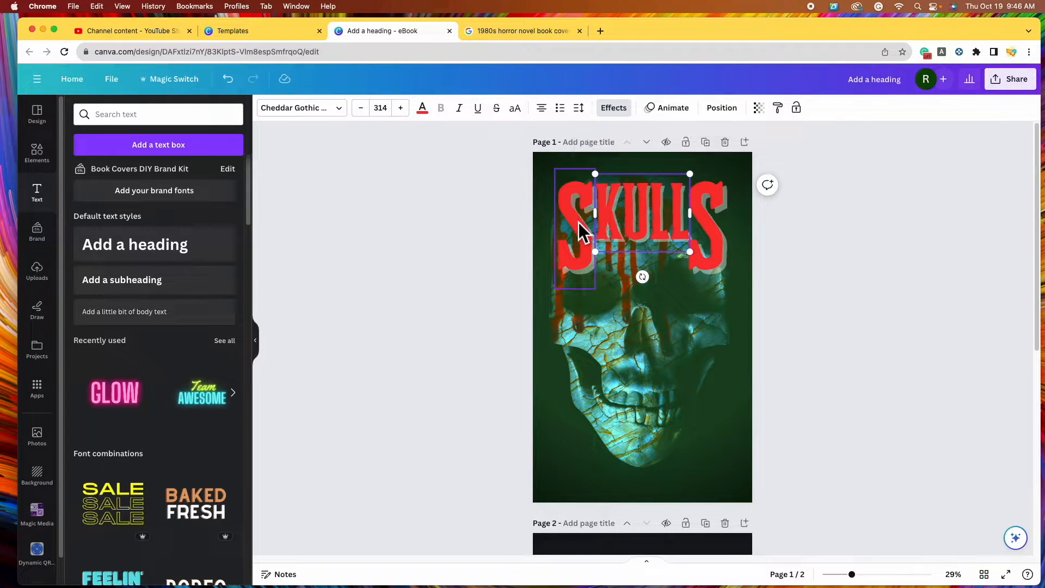
left_click(718, 249, "shift")
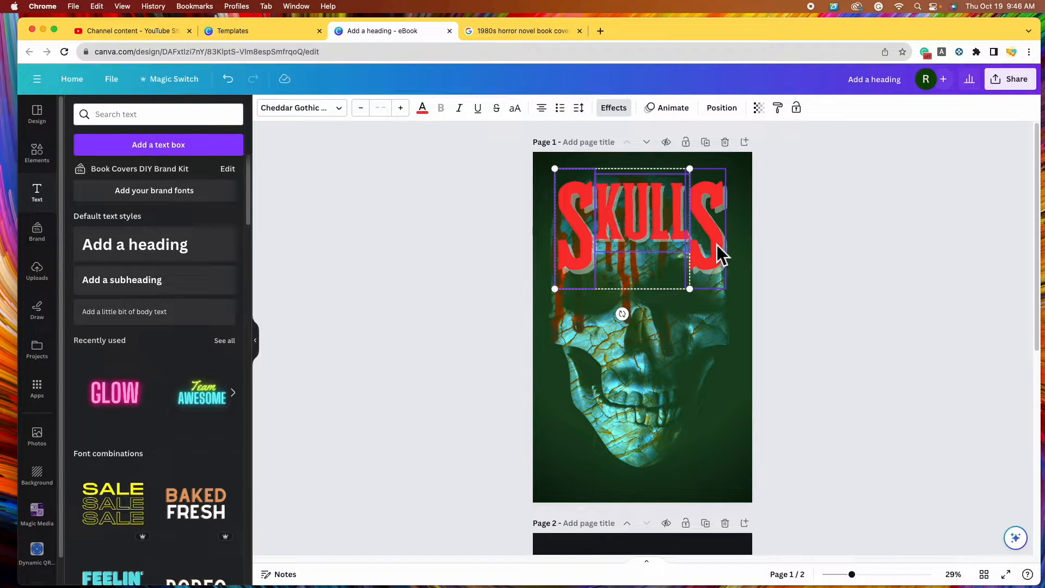
left_click(718, 250, "shift")
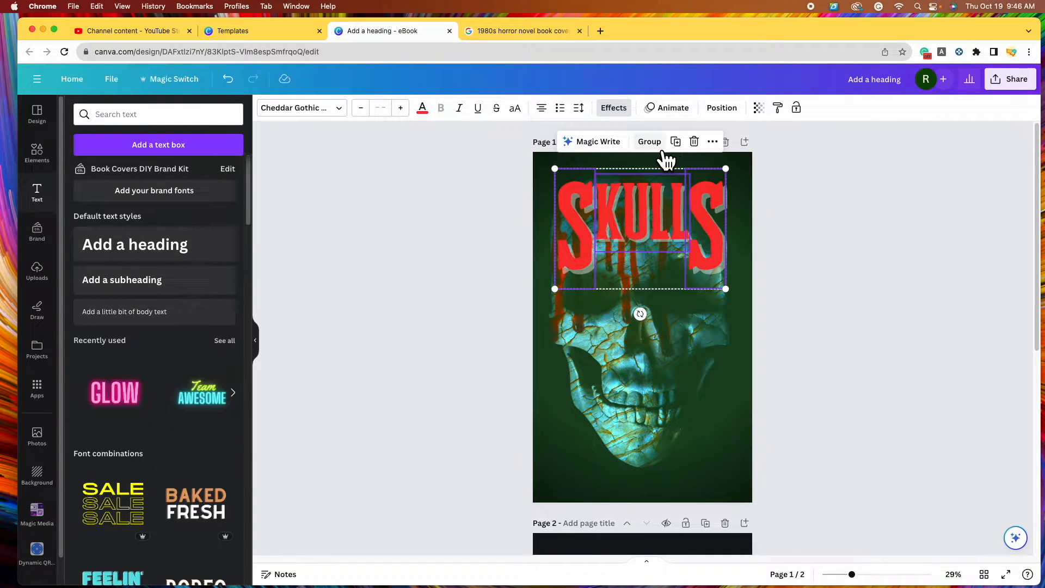
left_click(655, 147)
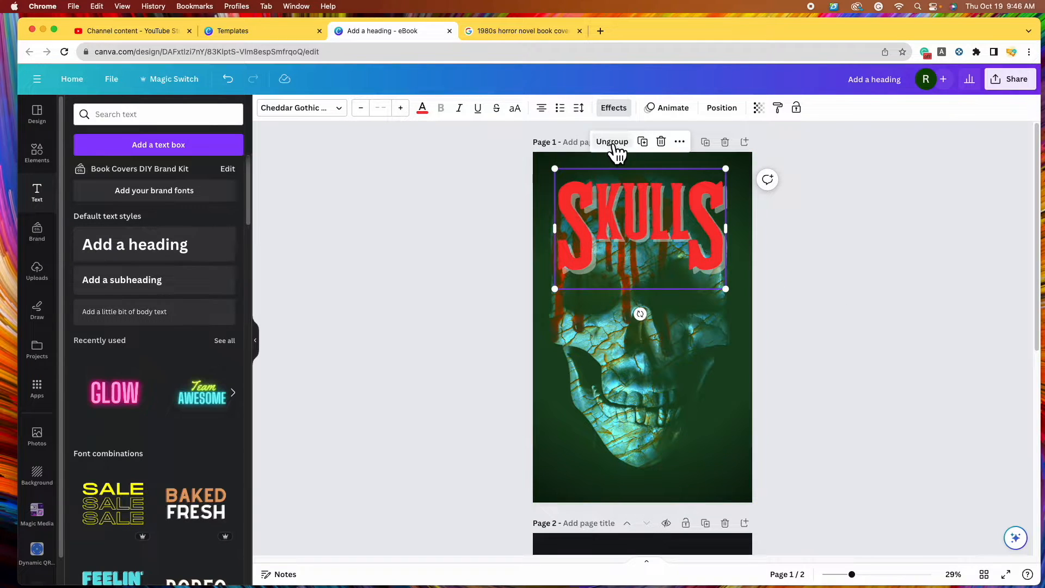
left_click(856, 312)
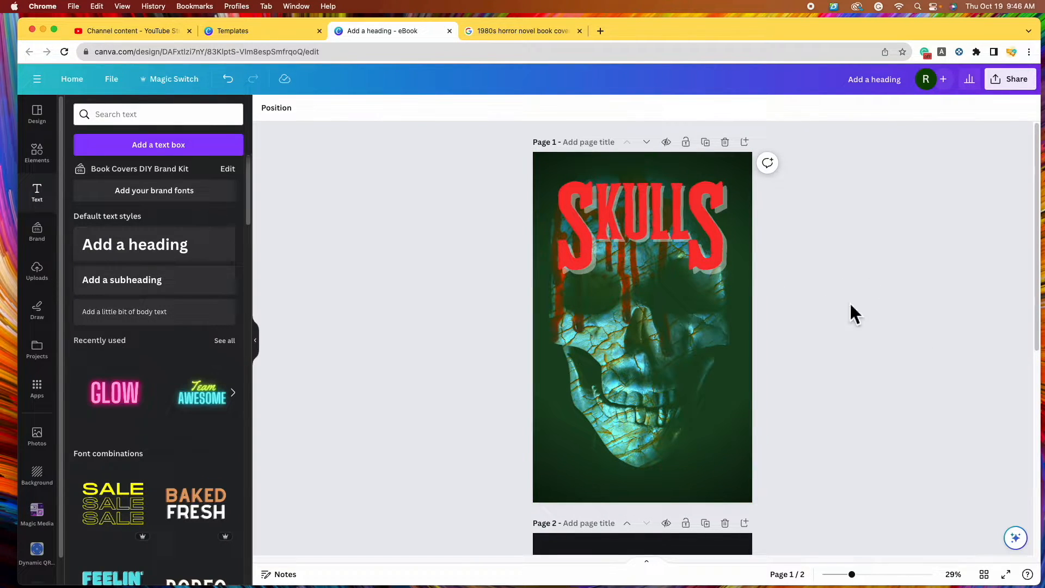
left_click(679, 235)
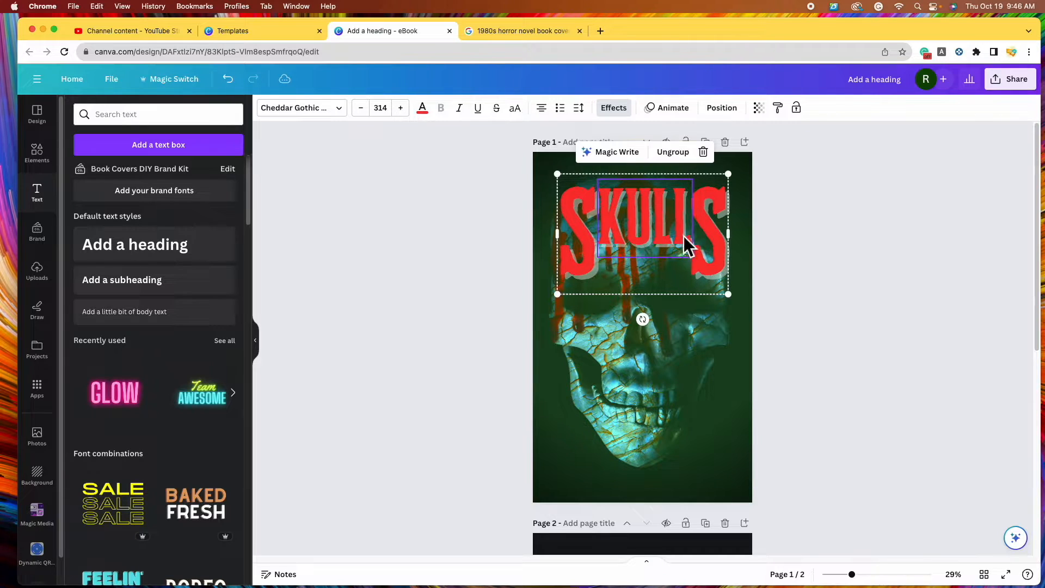
mouse_move(687, 244)
left_mouse_down()
mouse_move(675, 308)
mouse_move(711, 281)
mouse_move(693, 247)
left_mouse_up()
mouse_move(729, 294)
left_mouse_down()
mouse_move(760, 327)
mouse_move(730, 297)
left_mouse_up()
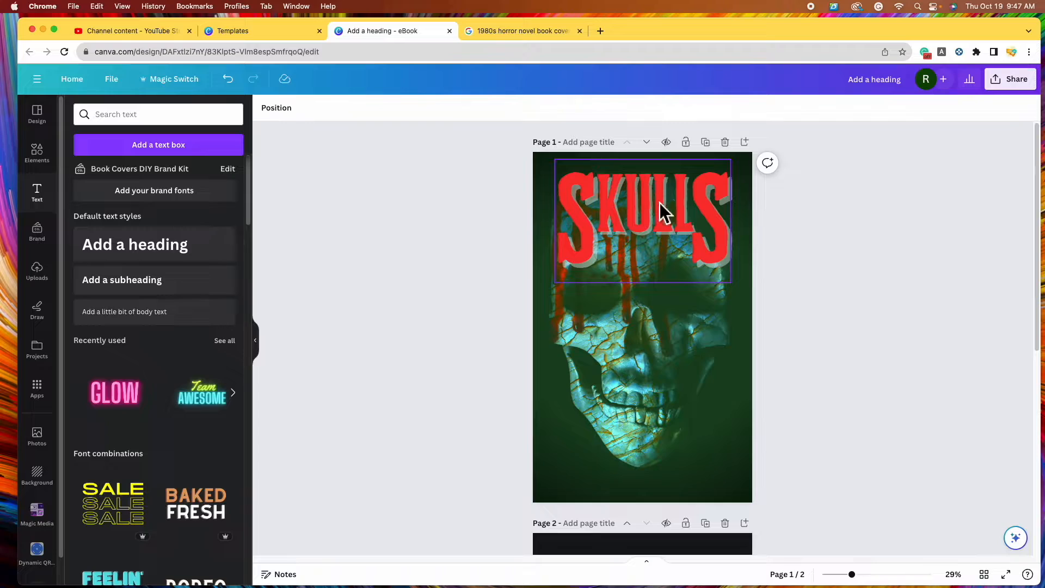
Browse the 1980s horror cover results, including Midnight, Slime and Death Tour
left_click(523, 31)
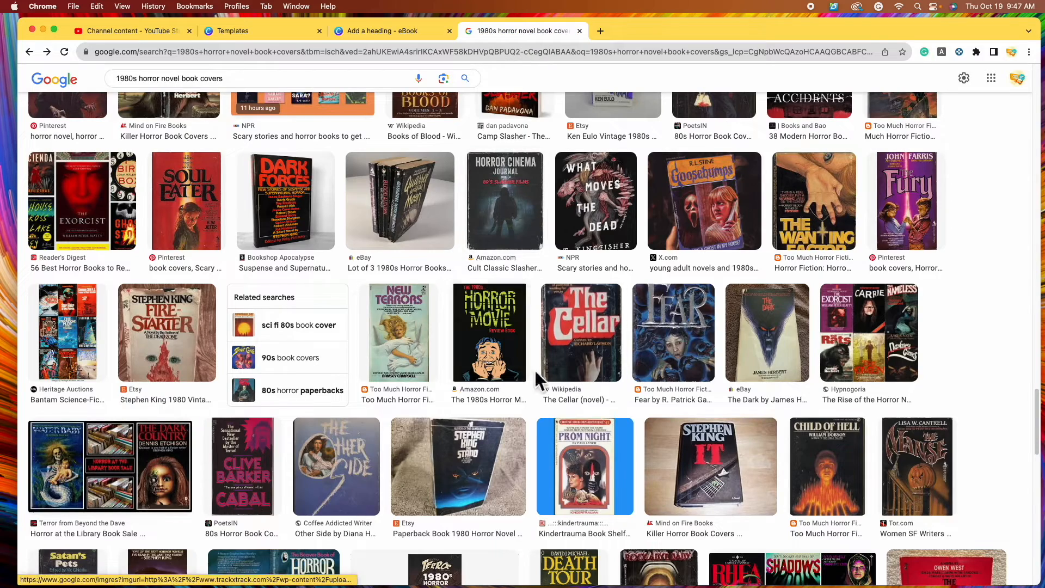
scroll(539, 365, "up", 5)
scroll(762, 347, "up", 3)
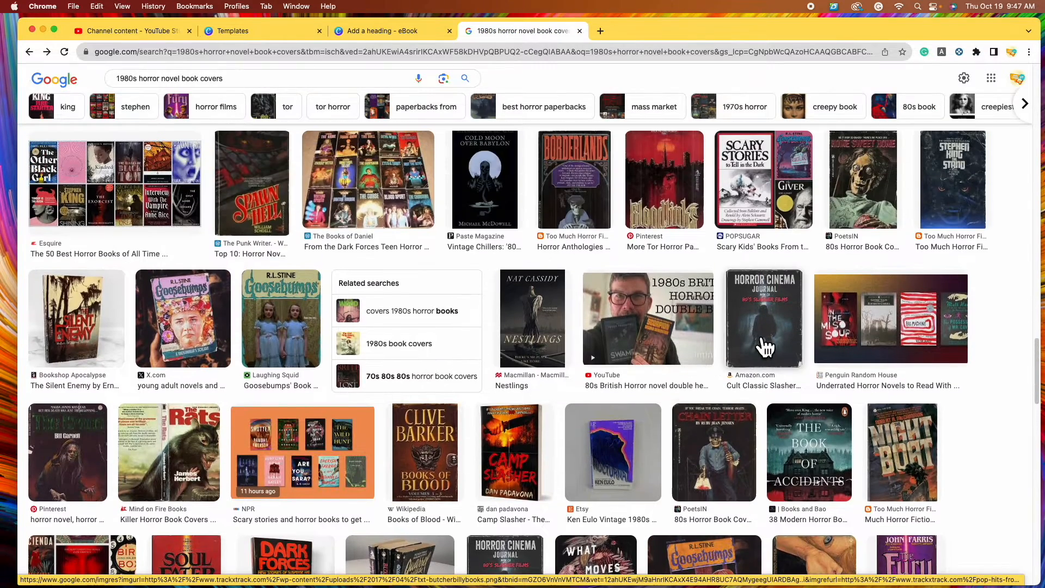
scroll(598, 276, "down", 10)
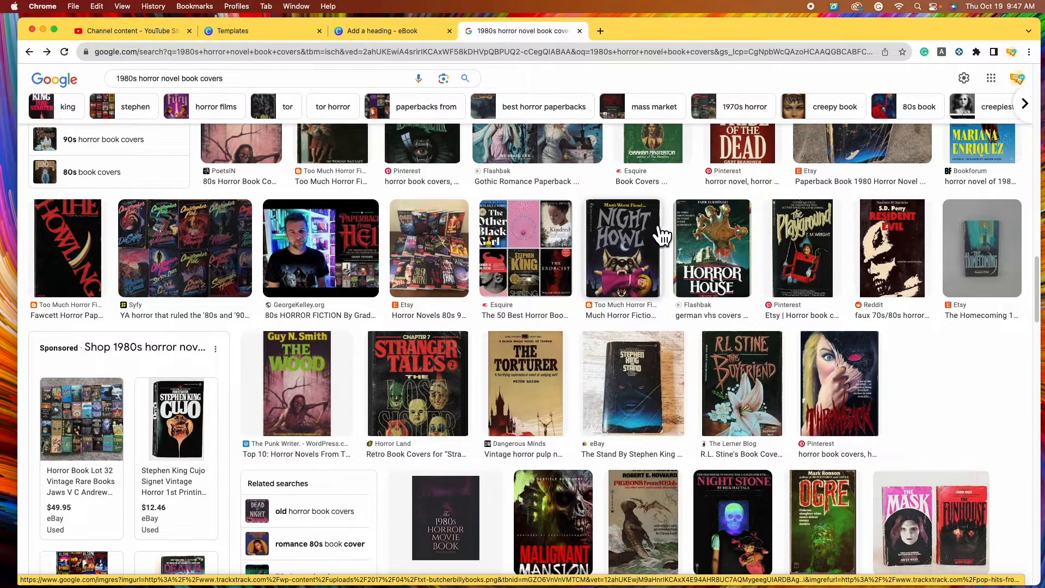
scroll(448, 285, "up", 10)
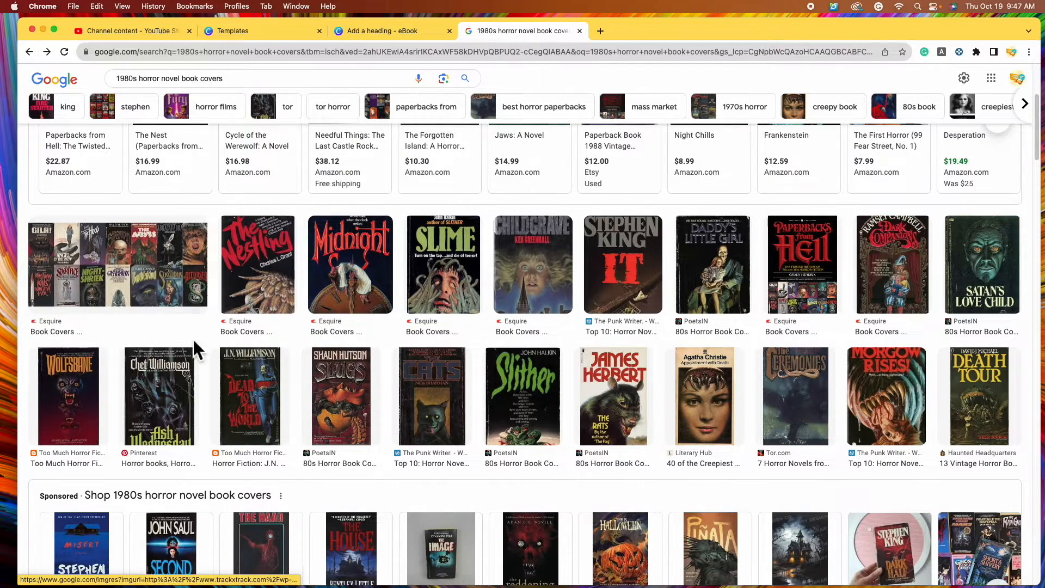
Add a white 'A Tale of Horror' subheading and place it just below the SKULLS title
left_click(370, 31)
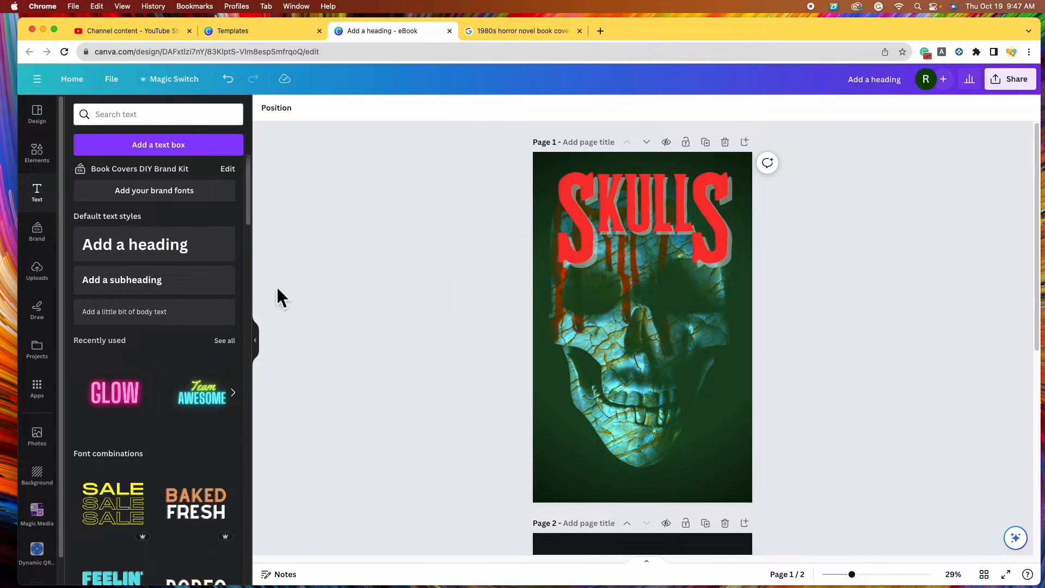
left_click(174, 297)
type("A Ta")
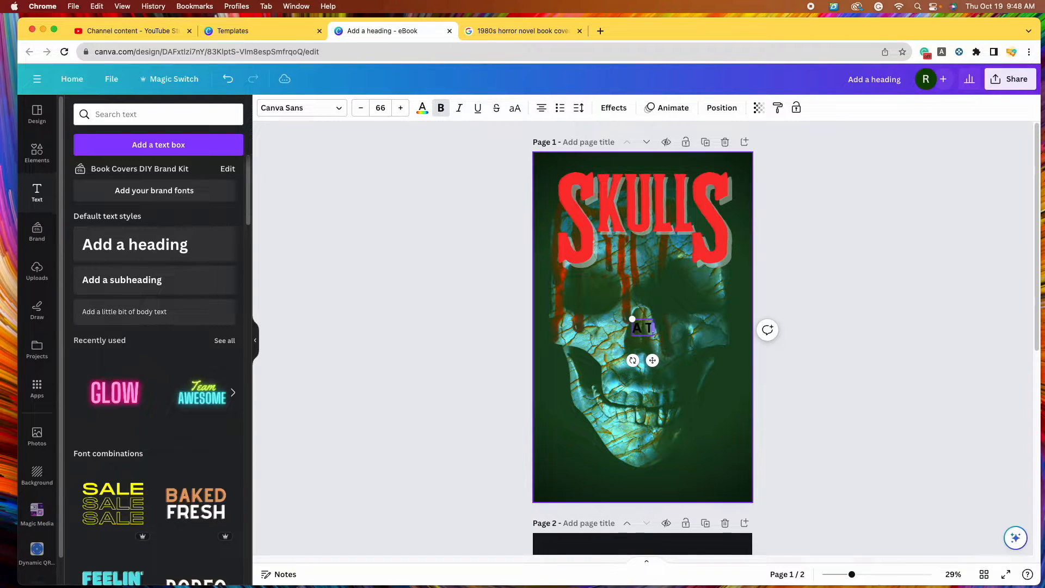
type("le of")
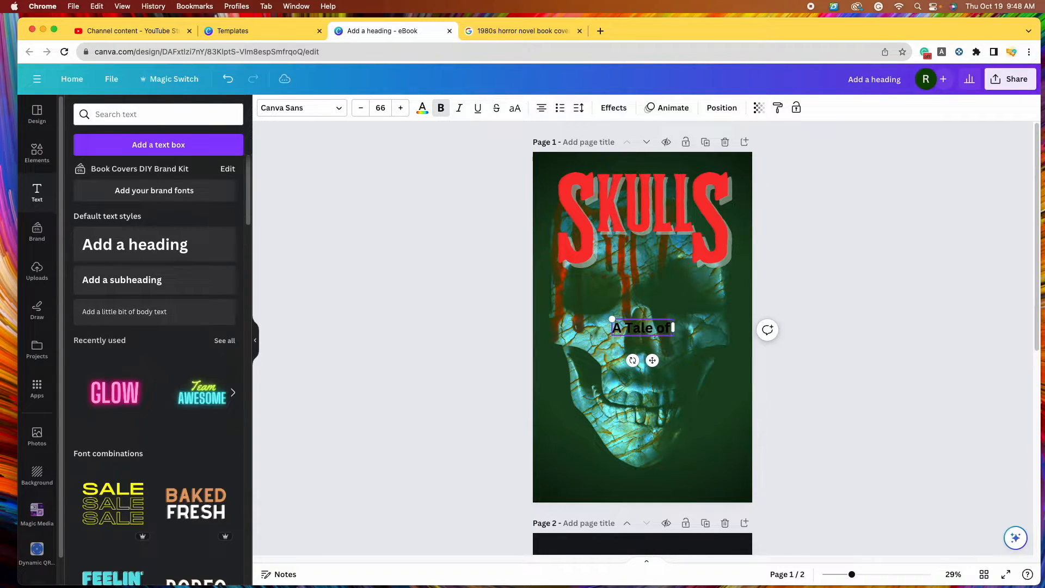
type(" Horror")
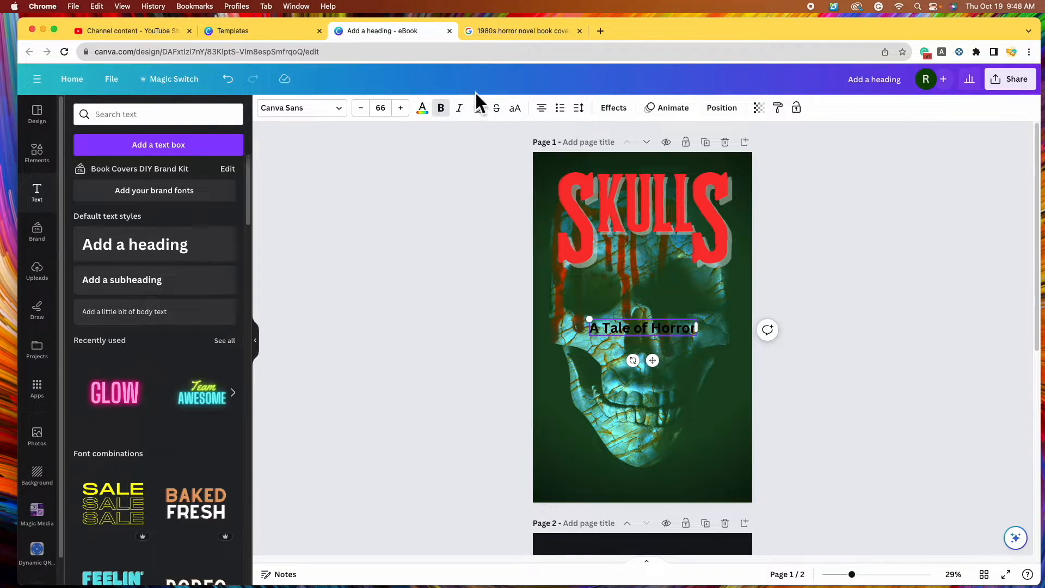
left_click(430, 112)
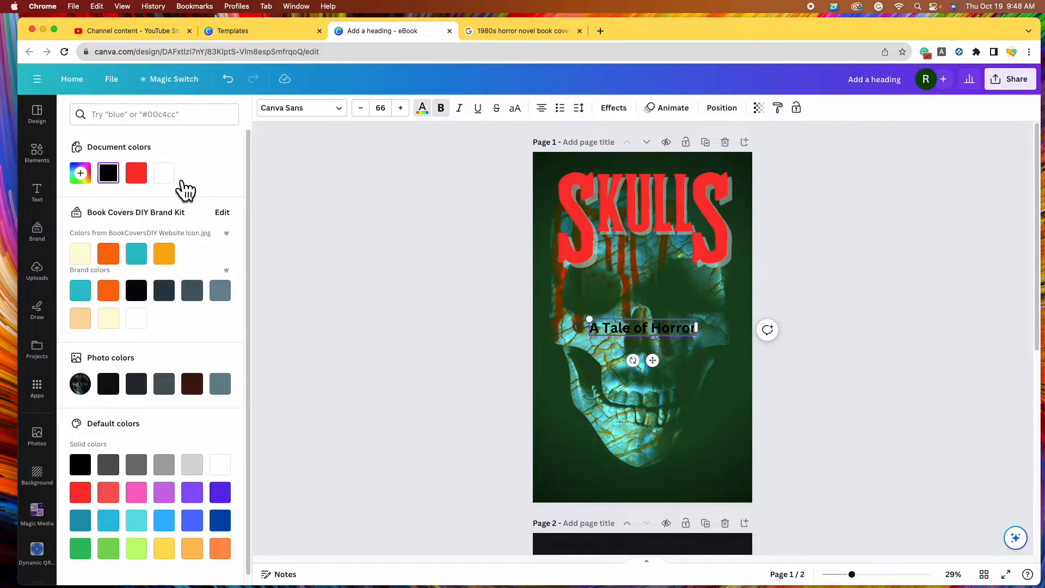
left_click(164, 173)
left_click(401, 299)
left_click_drag(647, 329, 653, 292)
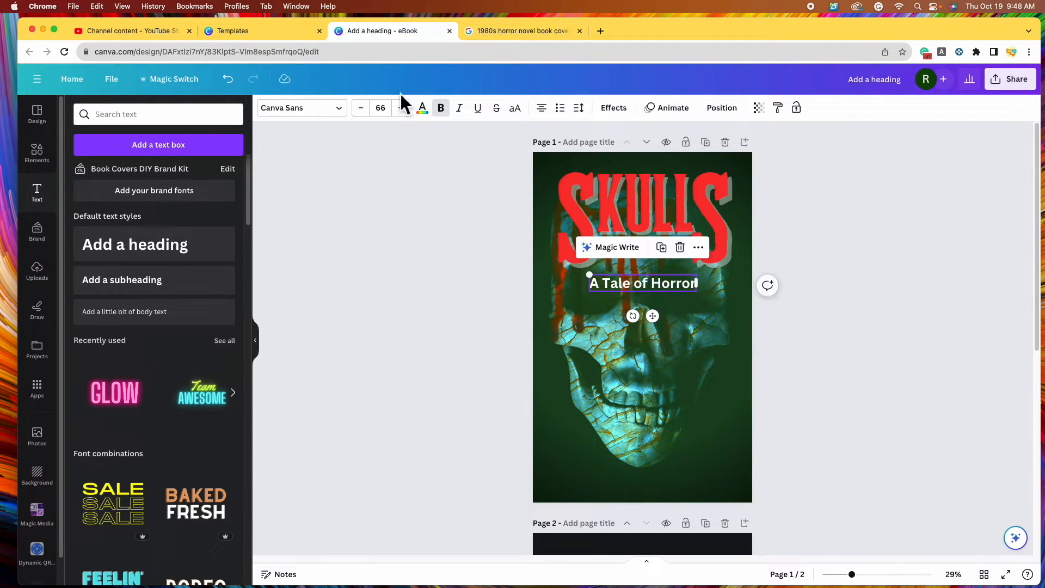
left_click(327, 108)
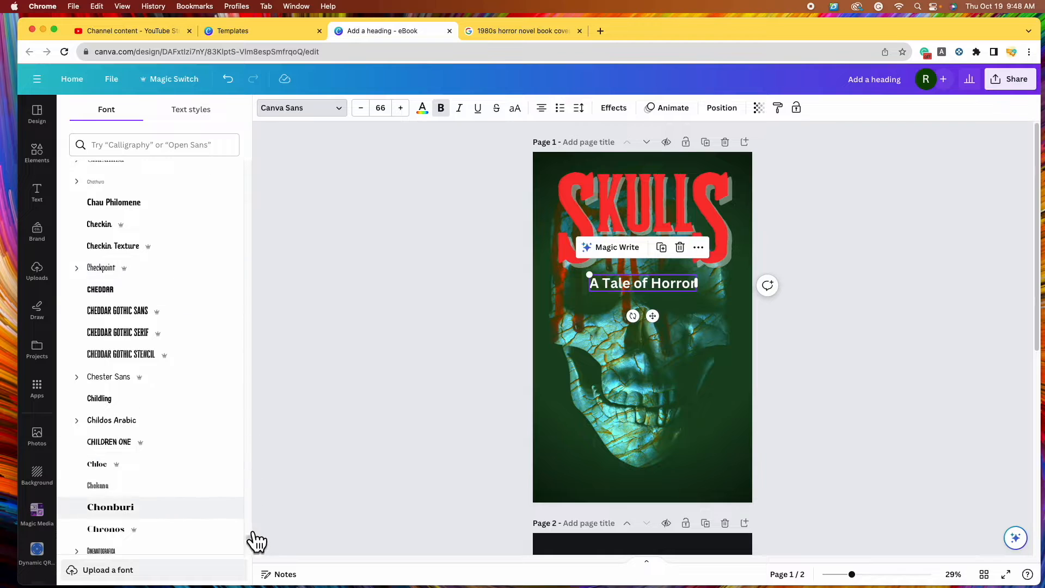
Set the subtitle font to Brought after trying Burnout
left_click_drag(250, 541, 274, 140)
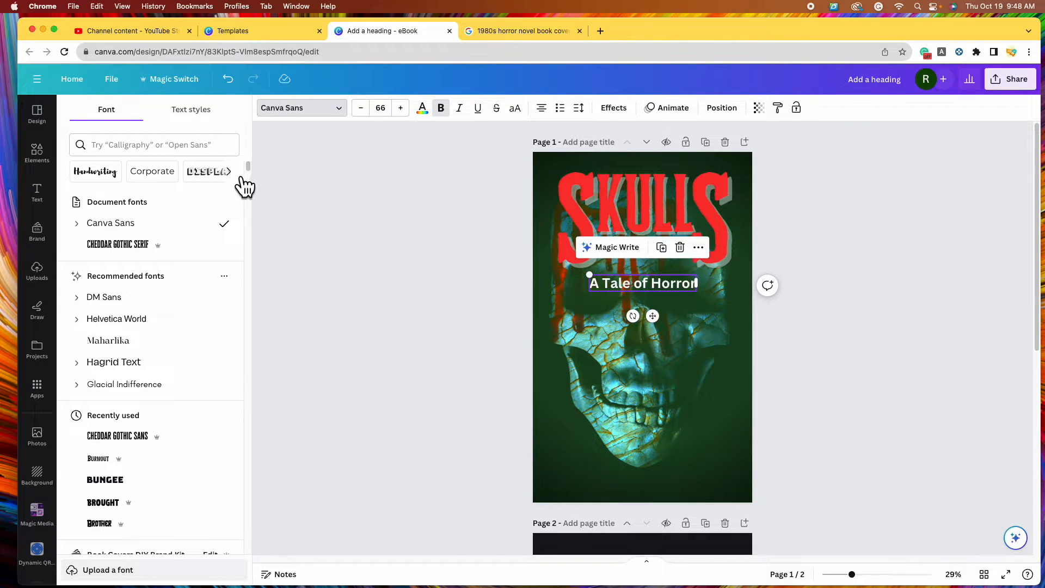
left_click(188, 459)
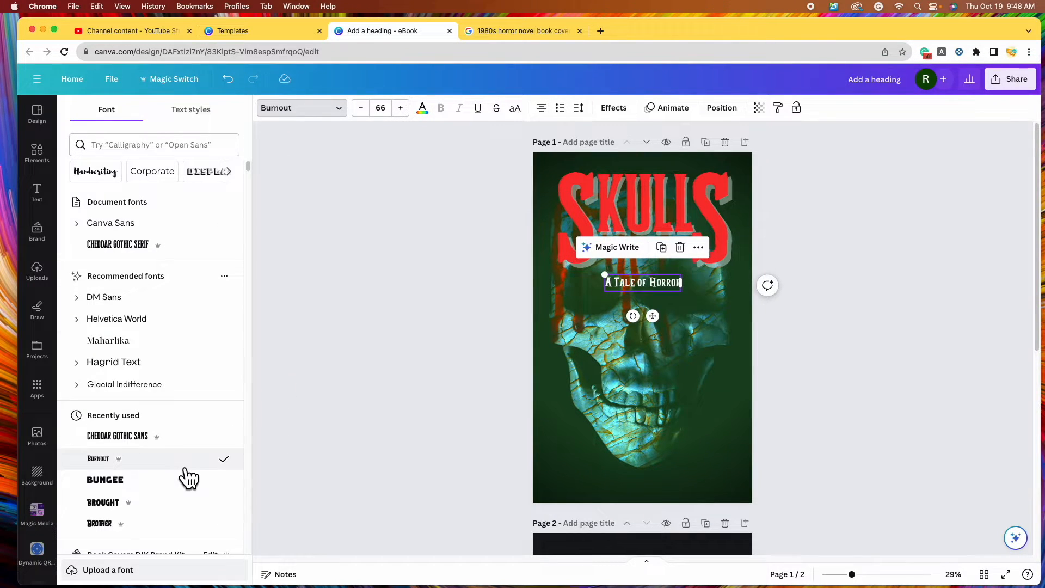
left_click_drag(605, 275, 576, 268)
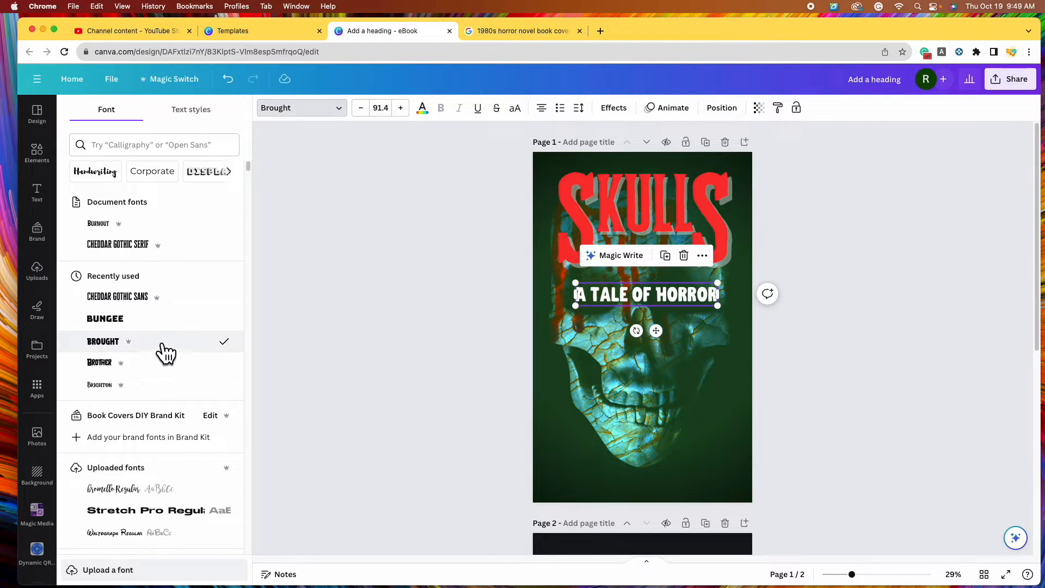
left_click(159, 343)
Shrink the subtitle to size 61.3 to fit under SKULLS and bring up its Effects
left_click_drag(718, 306, 687, 256)
left_click(819, 349)
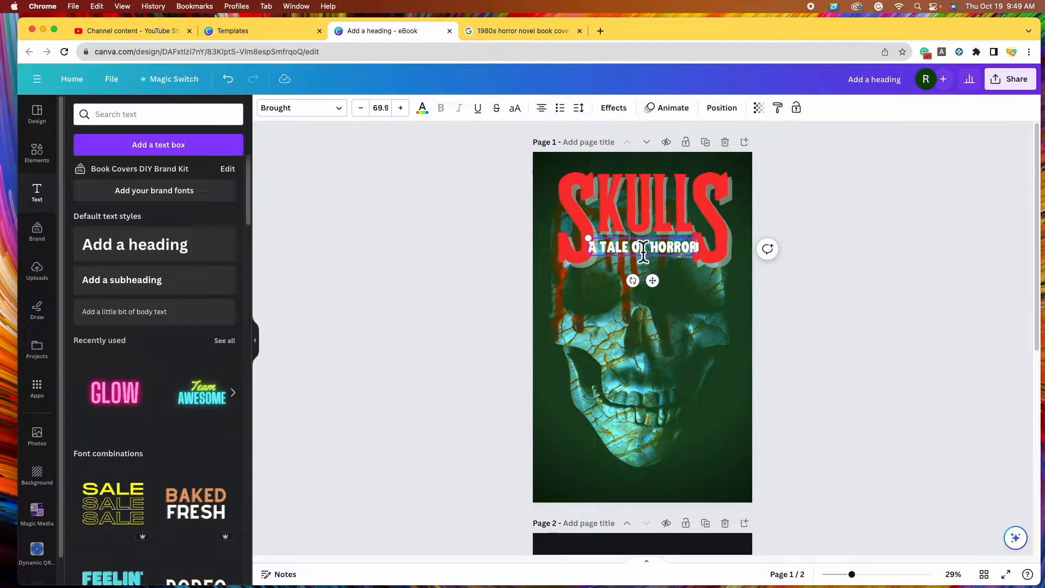
left_click_drag(589, 239, 673, 249)
left_click(869, 309)
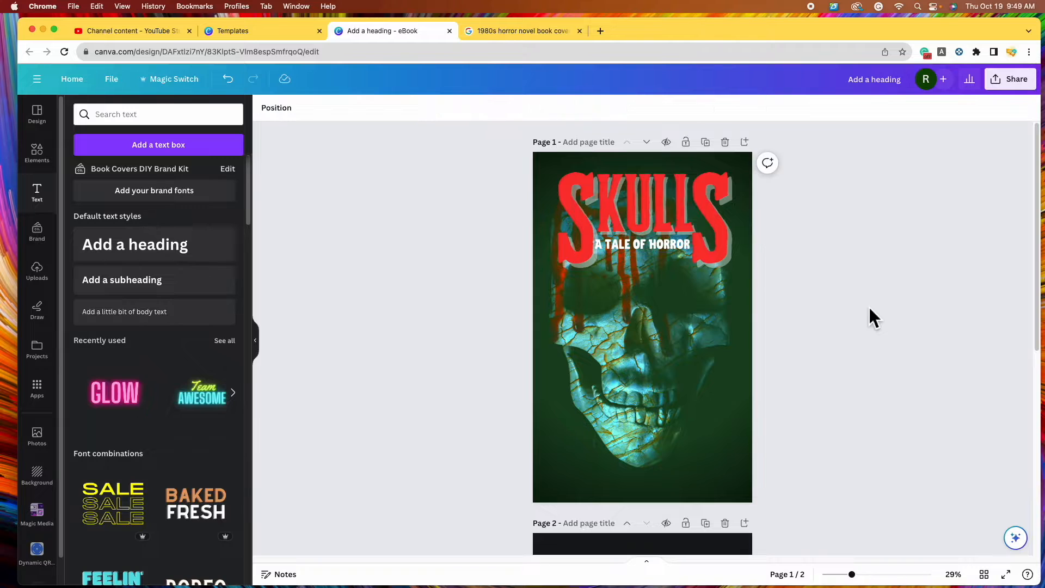
left_click(648, 246)
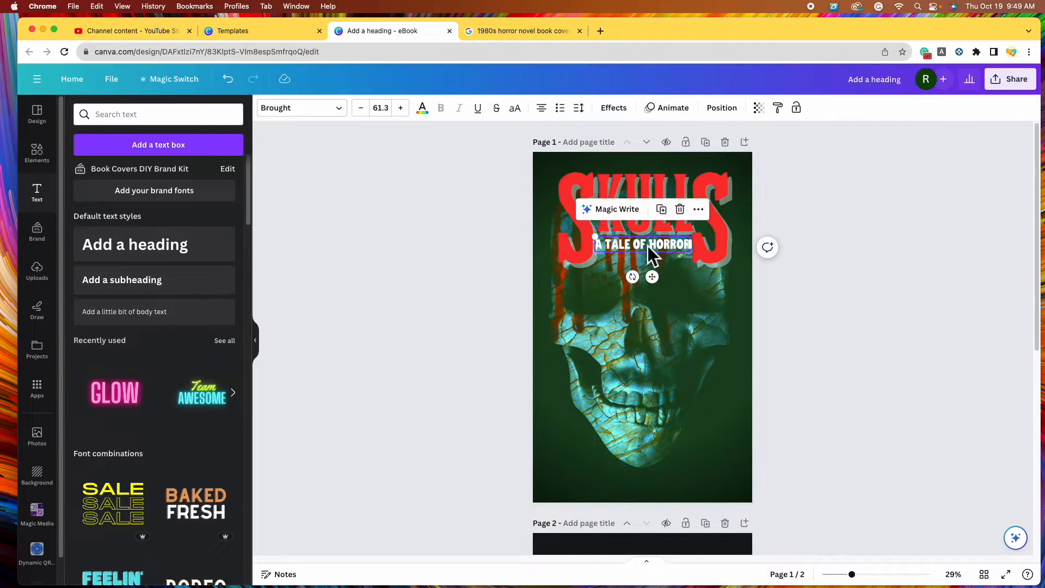
left_click(621, 114)
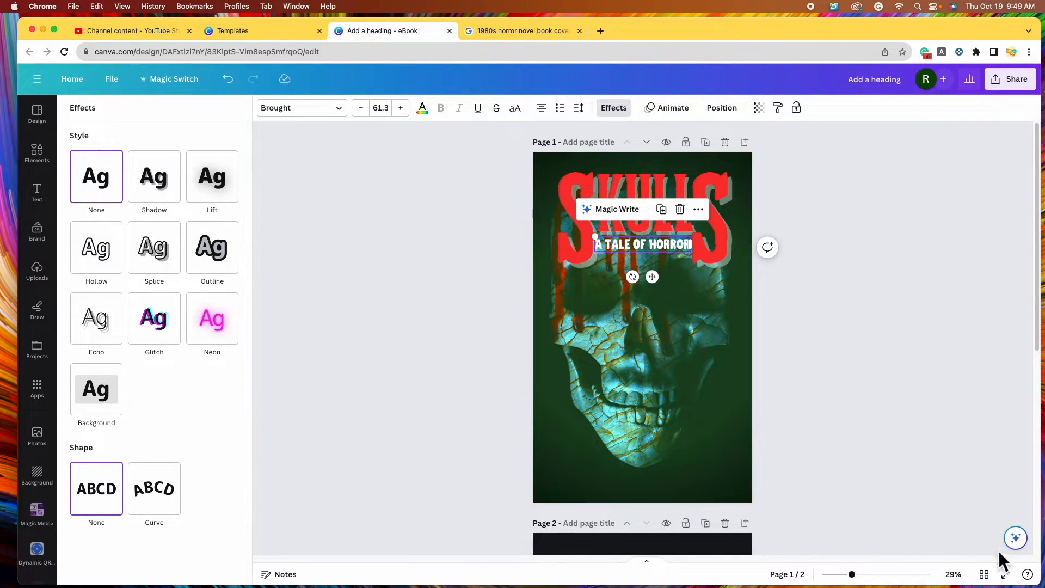
Apply the Lift effect to the A TALE OF HORROR subtitle at intensity 44
left_click_drag(852, 575, 883, 575)
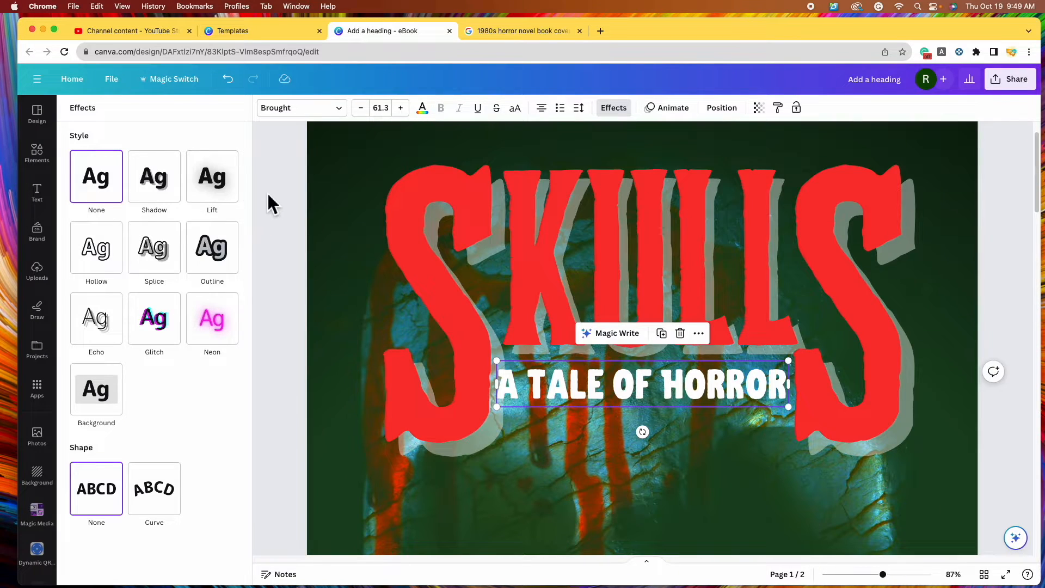
left_click(233, 193)
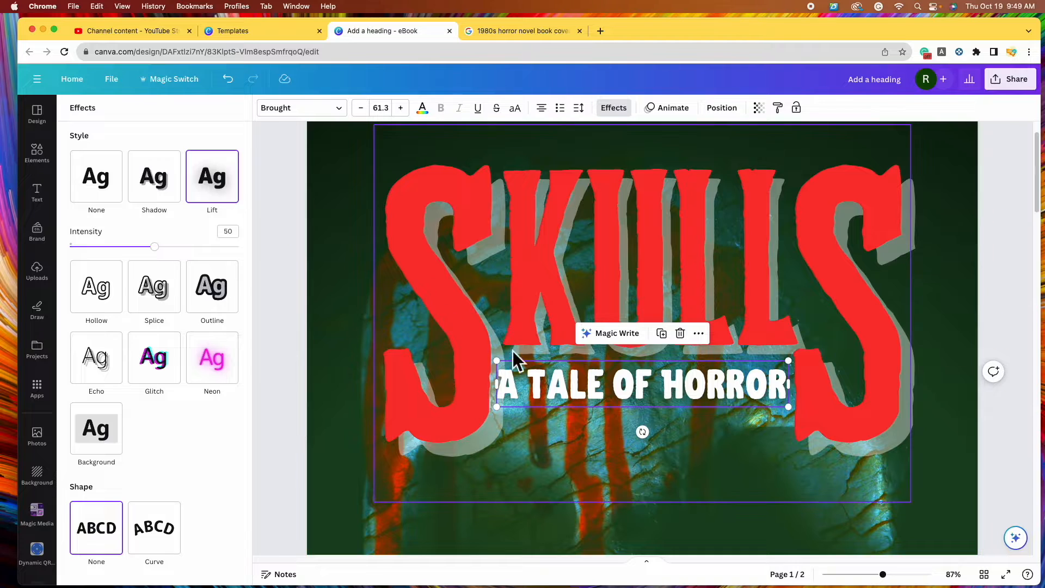
left_click_drag(166, 252, 296, 289)
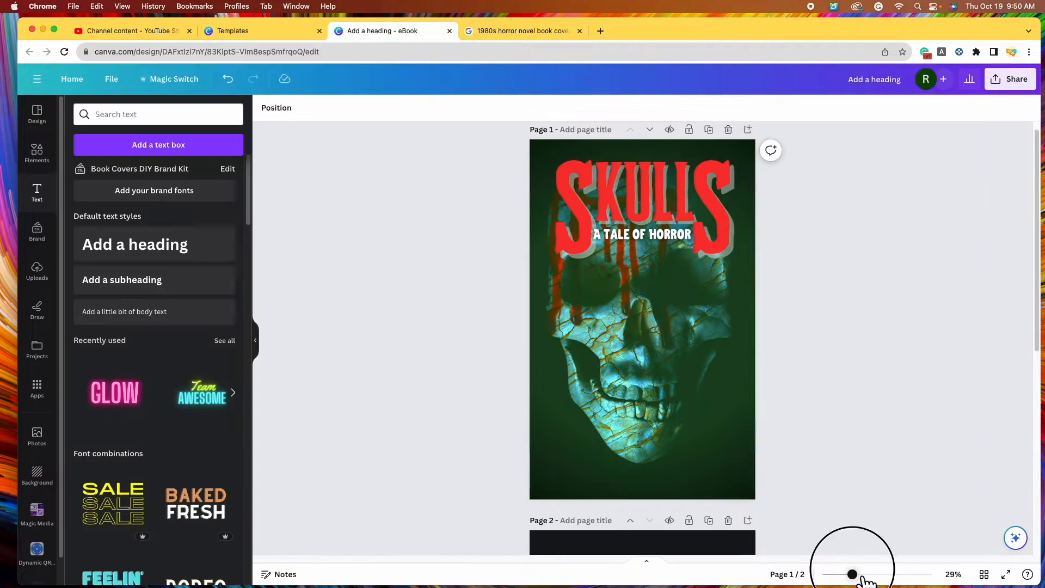
left_click_drag(863, 578, 865, 577)
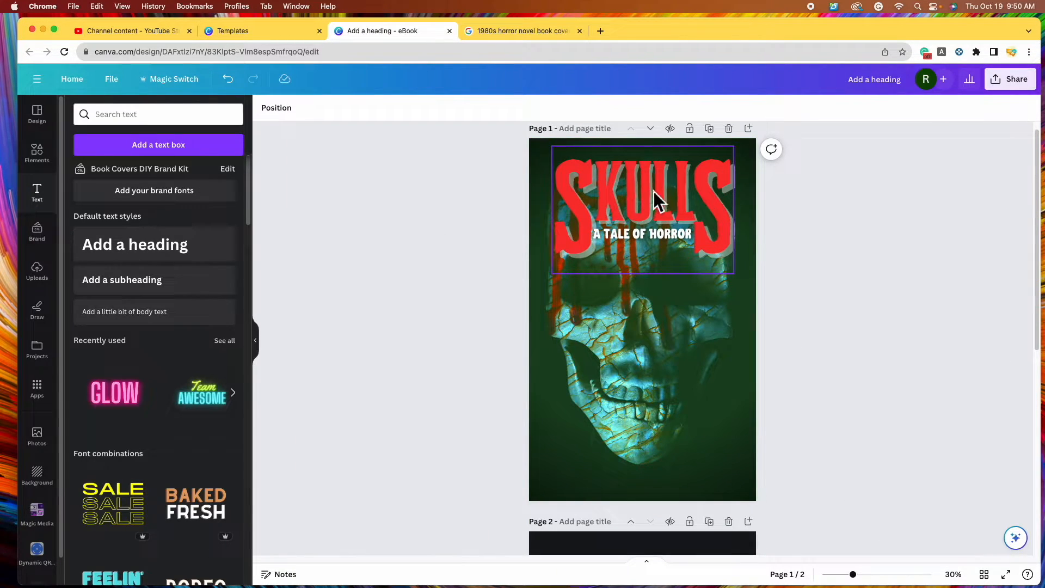
left_click(175, 263)
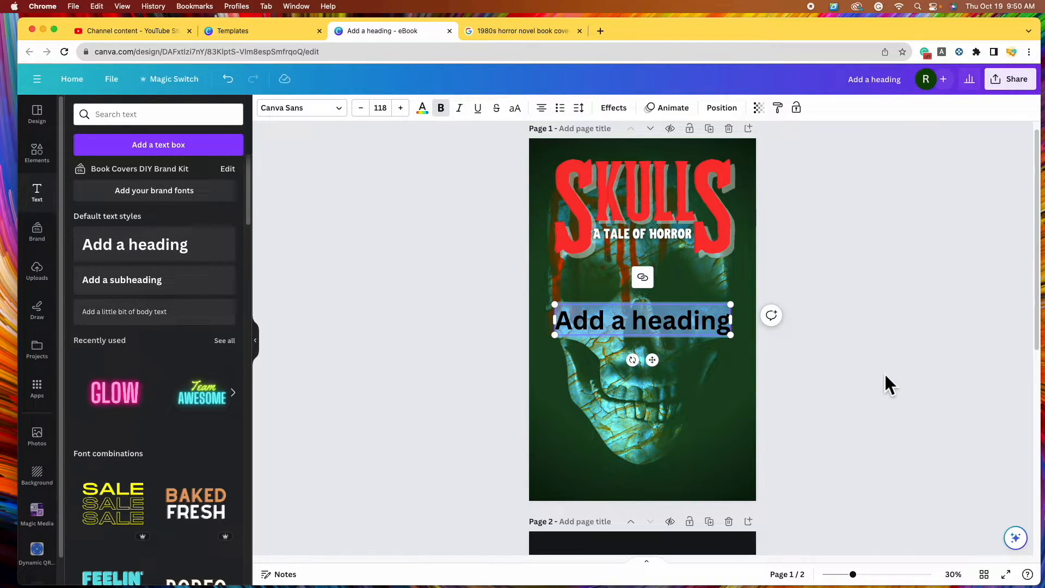
left_click(423, 107)
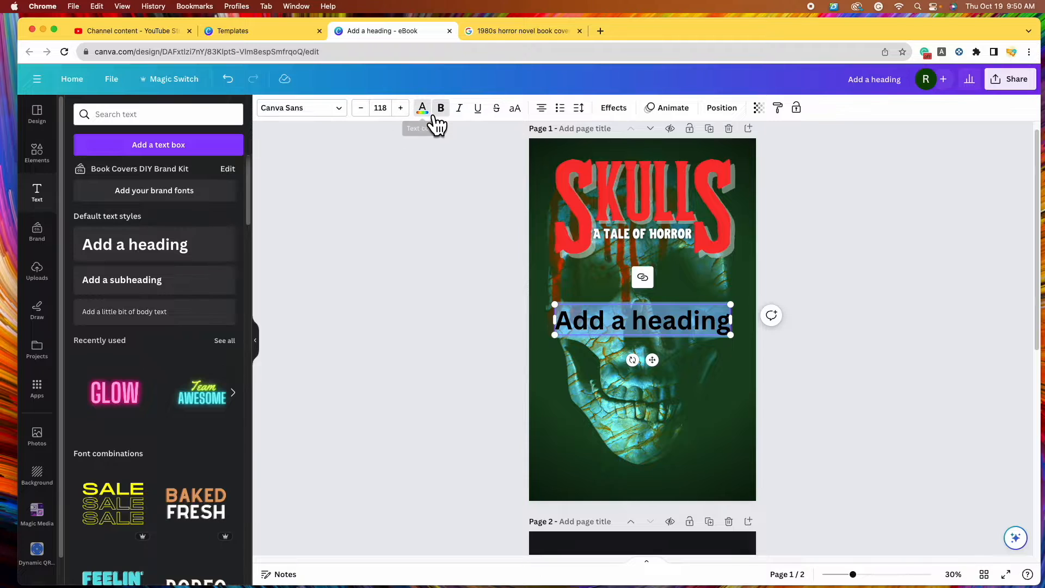
left_click(164, 172)
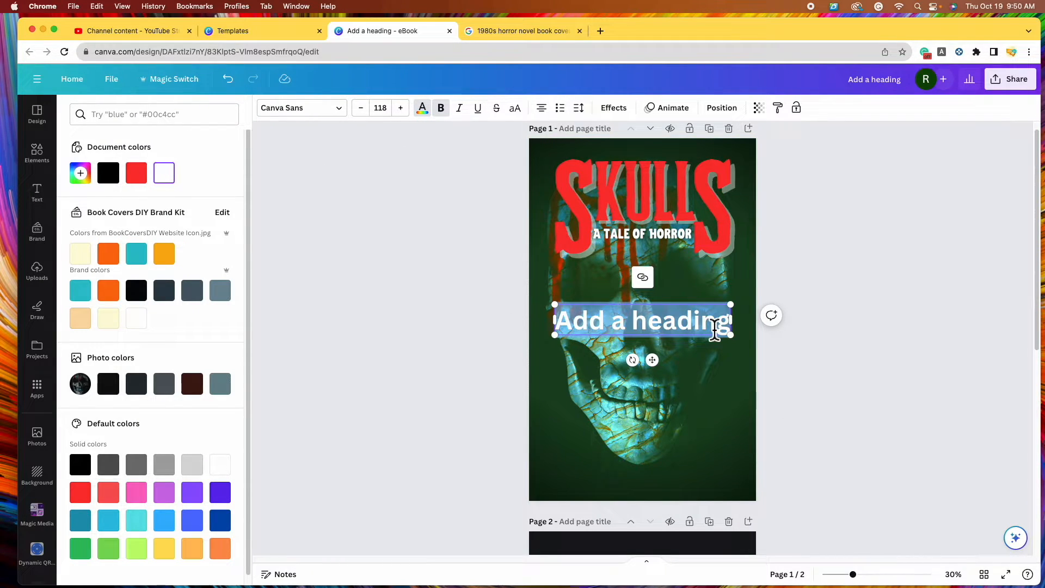
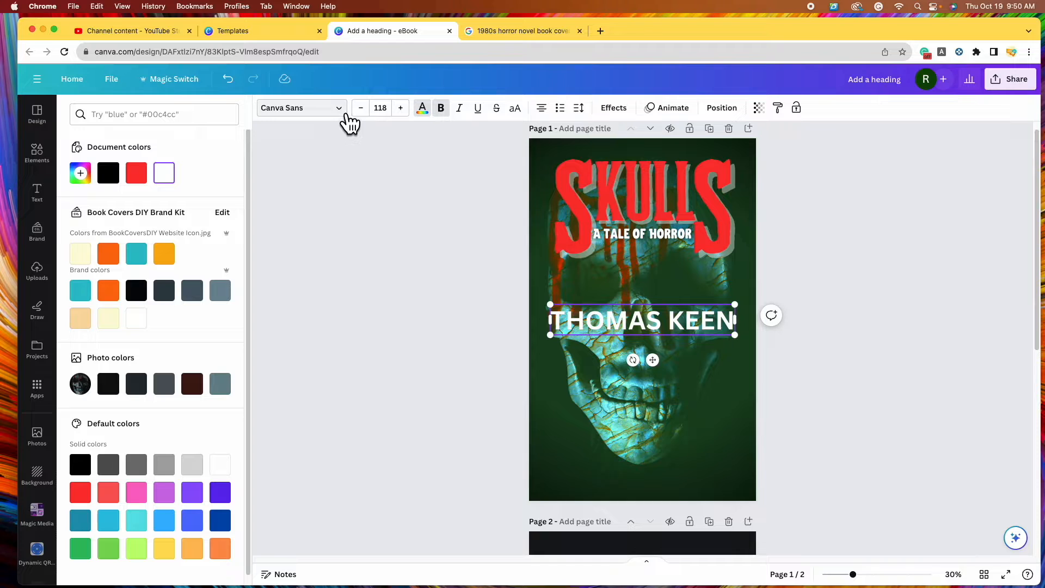
left_click(344, 113)
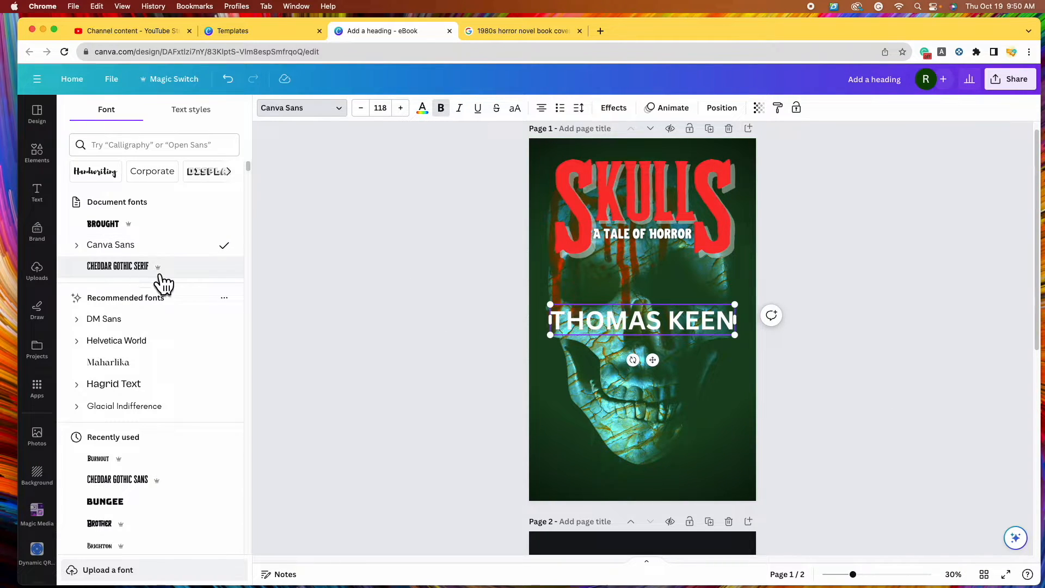
left_click(221, 275)
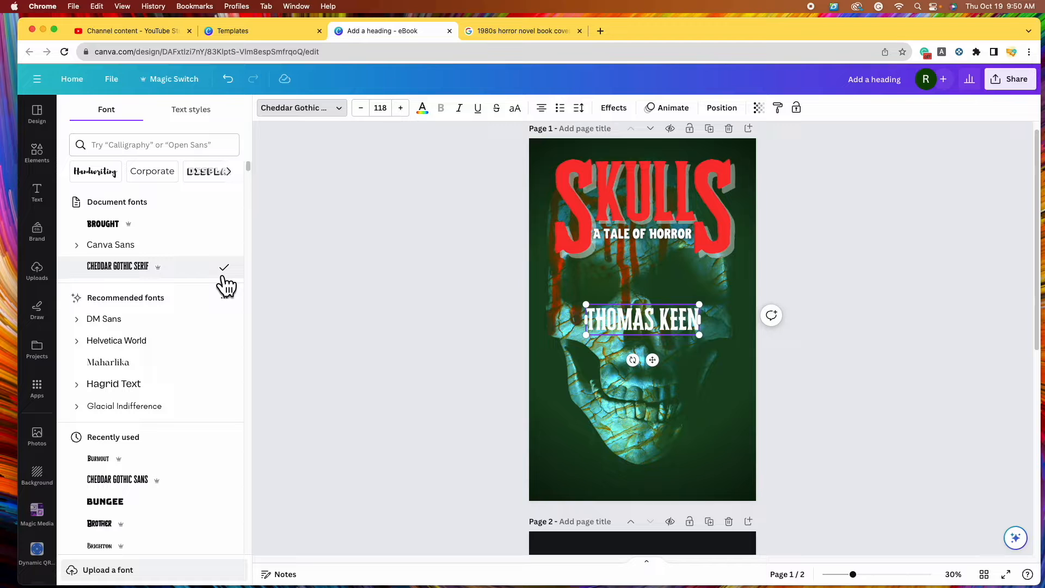
left_click_drag(670, 329, 670, 477)
left_click(434, 117)
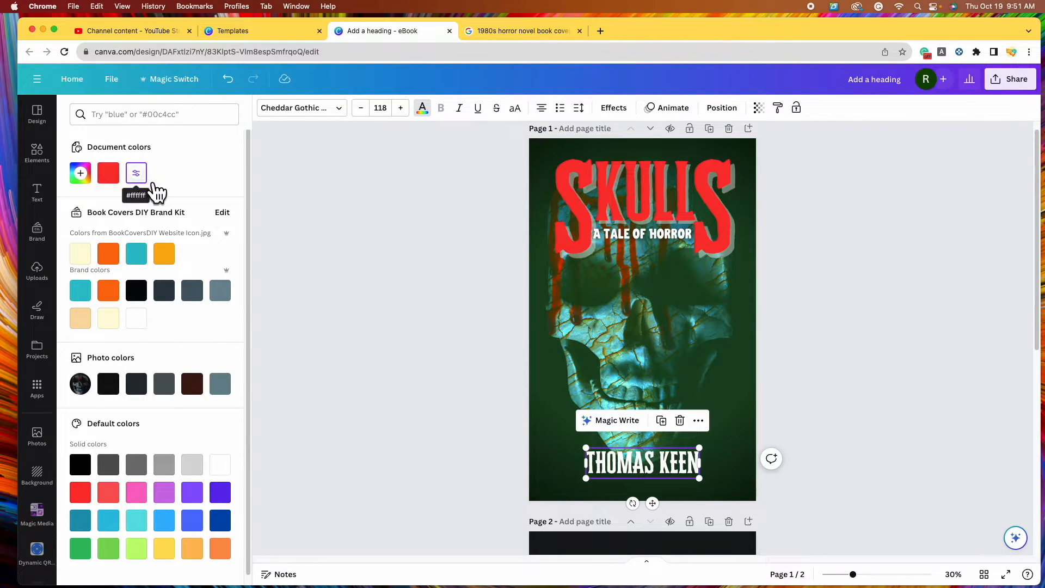
left_click(109, 174)
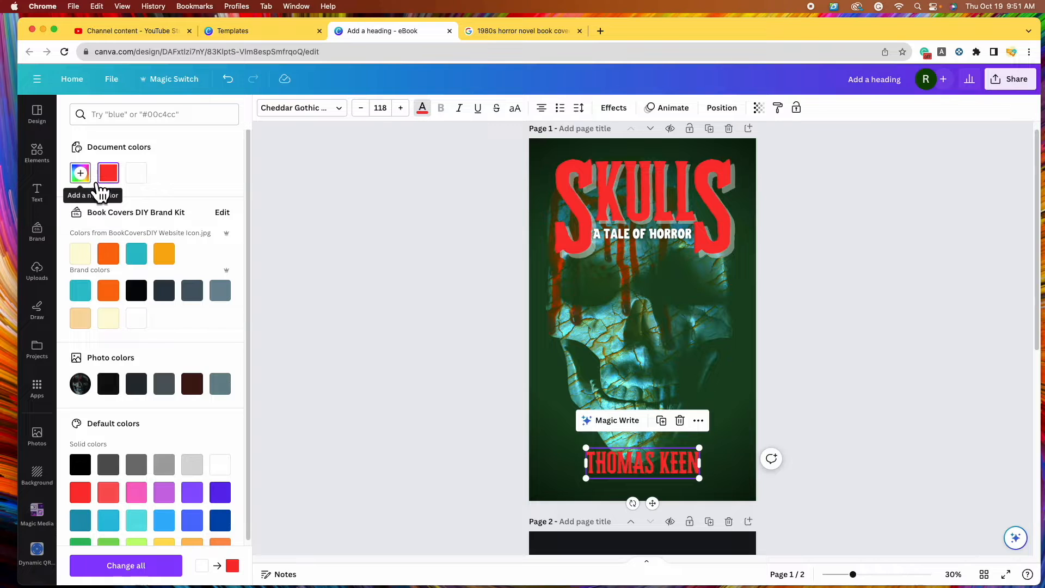
left_click(99, 190)
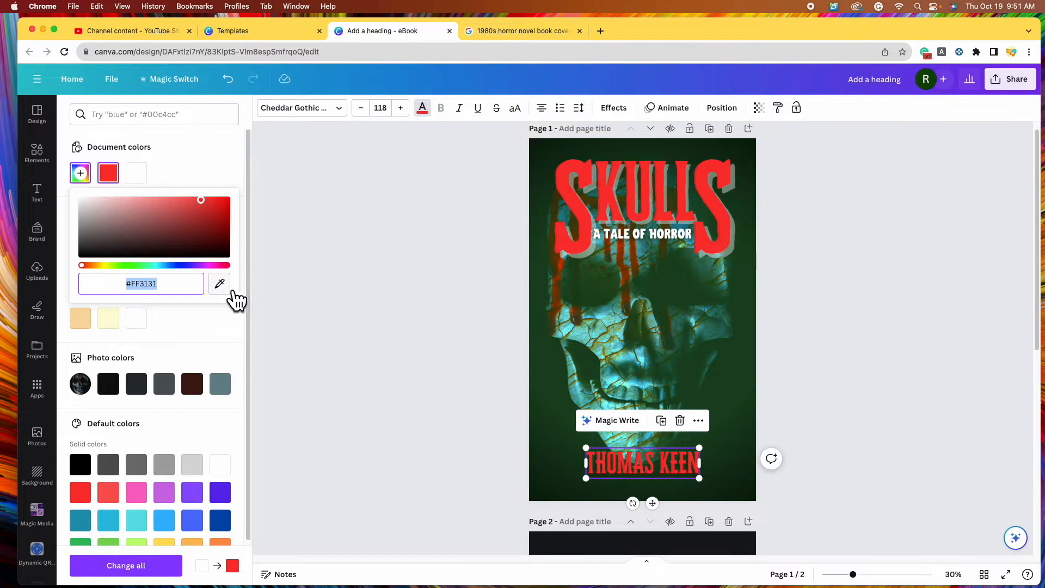
left_click(228, 290)
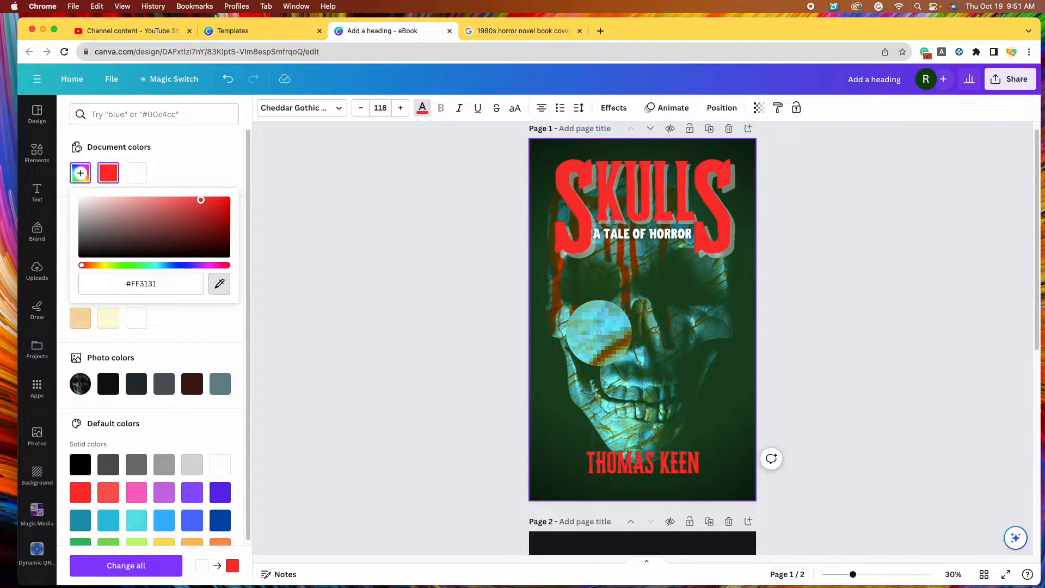
left_click(599, 332)
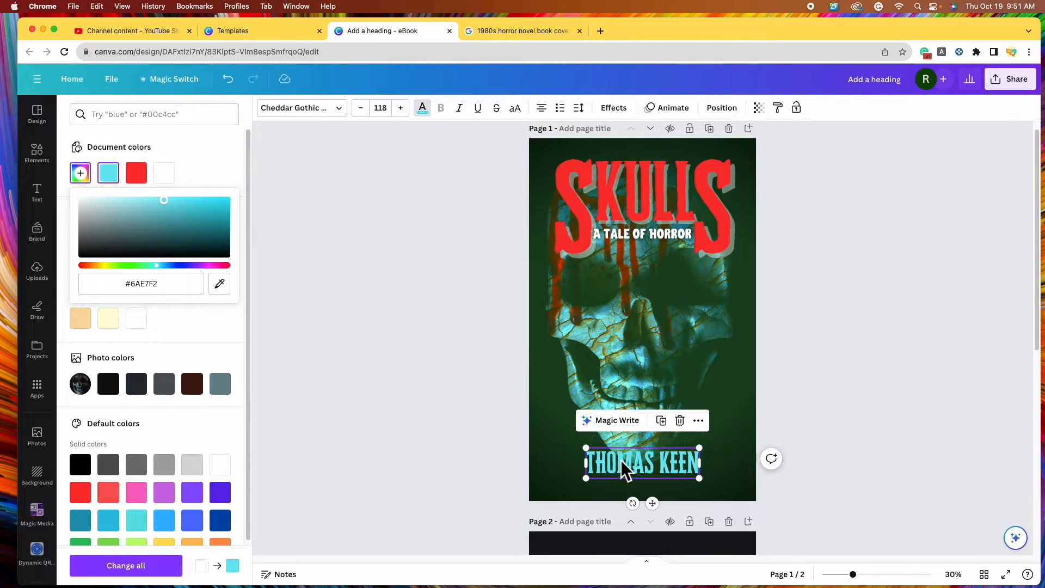
left_click(219, 283)
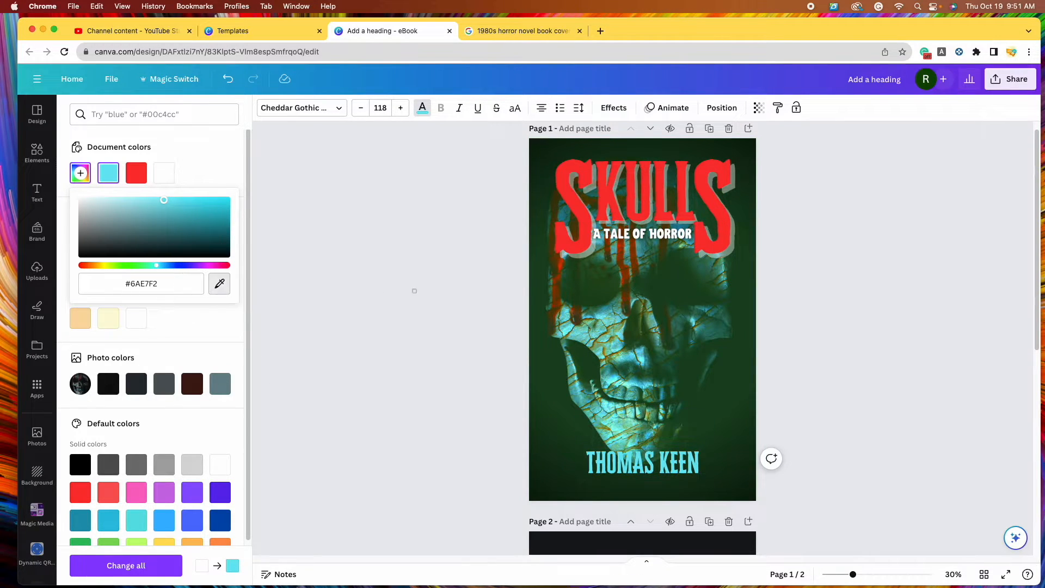
left_click(568, 170)
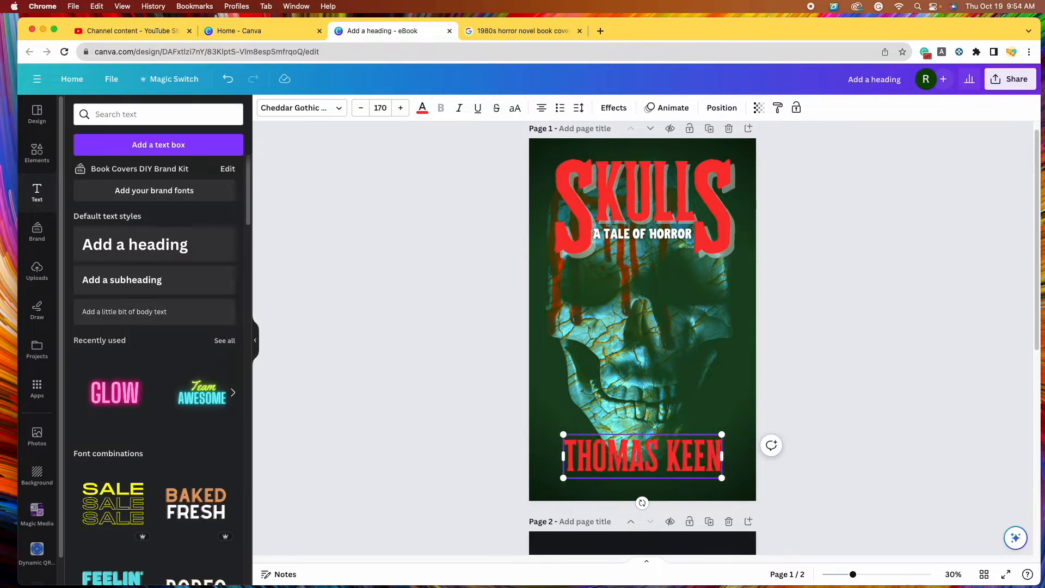
key("BackSpace")
key("BackSpace")
key("BackSpace")
key("BackSpace")
key("BackSpace")
key("BackSpace")
key("BackSpace")
key("BackSpace")
key("BackSpace")
key("BackSpace")
type("HO")
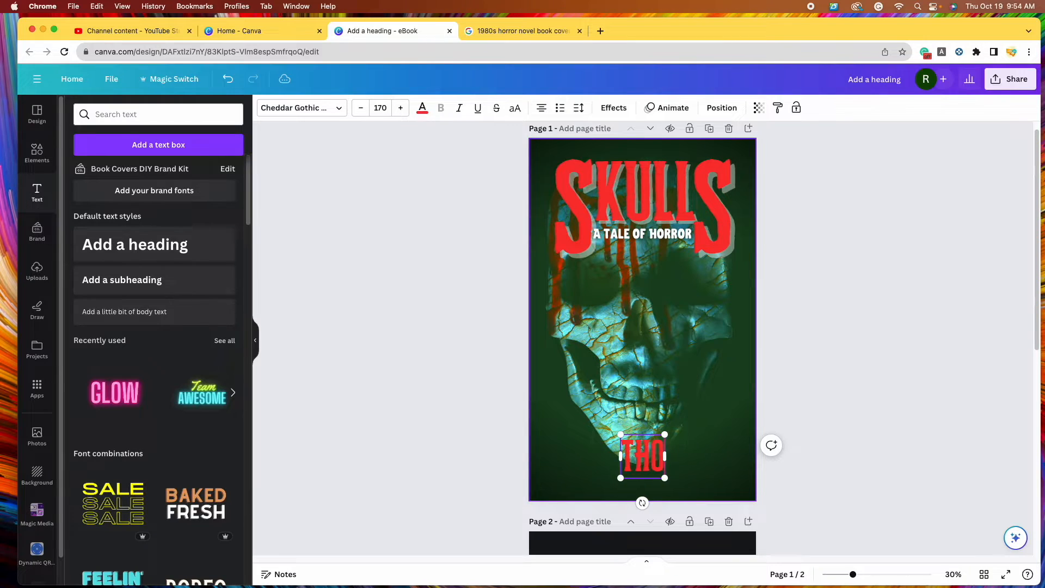
type("MAS")
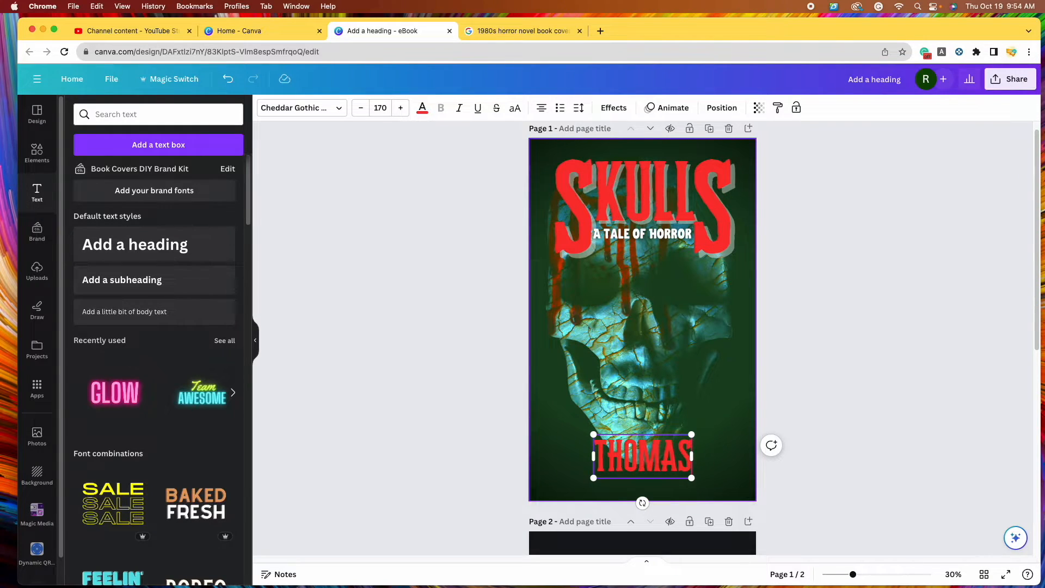
left_click(860, 575)
scroll(800, 467, "down", 3)
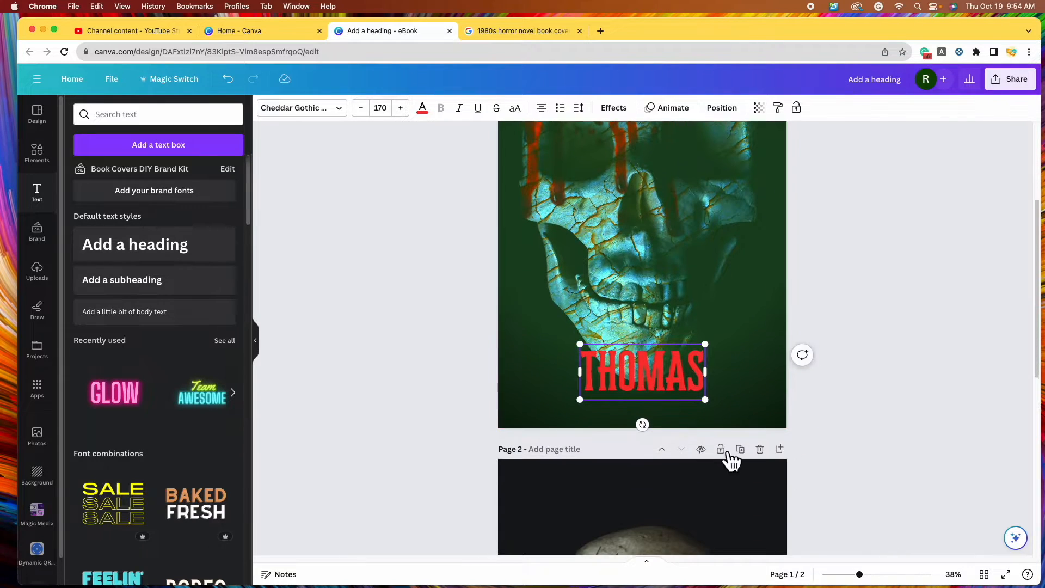
left_click(699, 366)
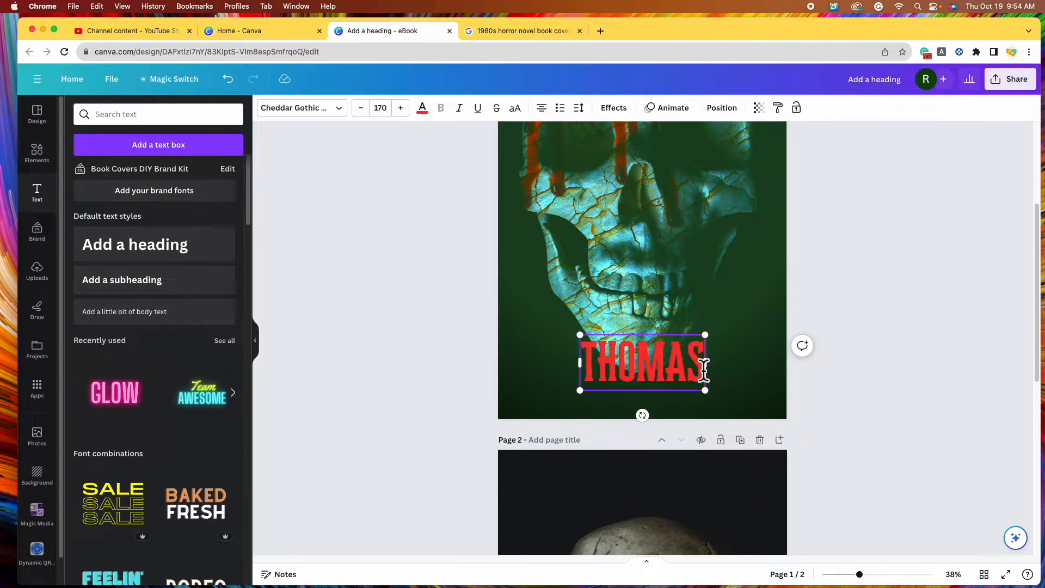
key("BackSpace")
key("BackSpace")
key("BackSpace")
key("BackSpace")
key("BackSpace")
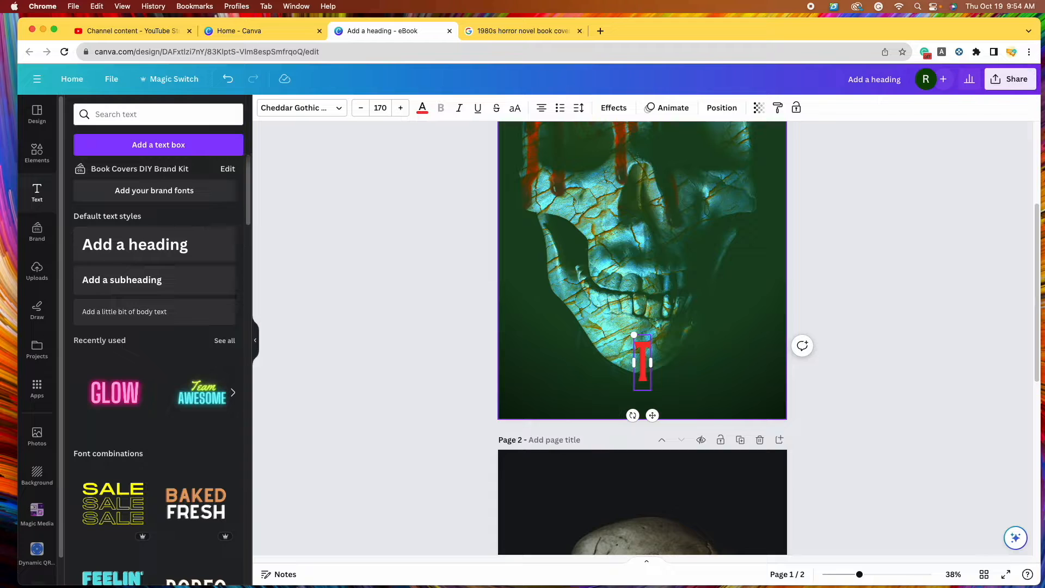
left_click(854, 427)
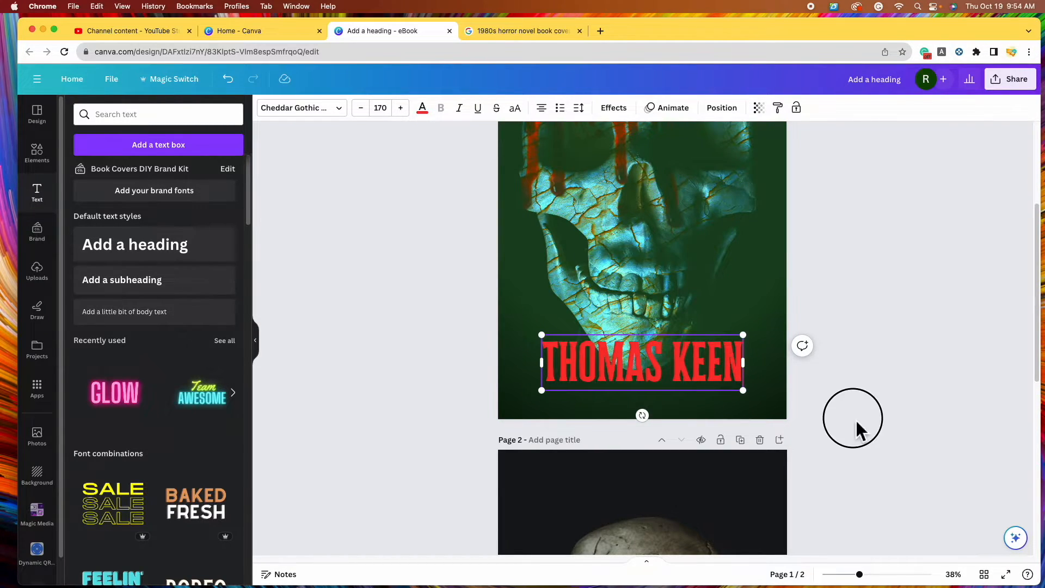
left_click(660, 365)
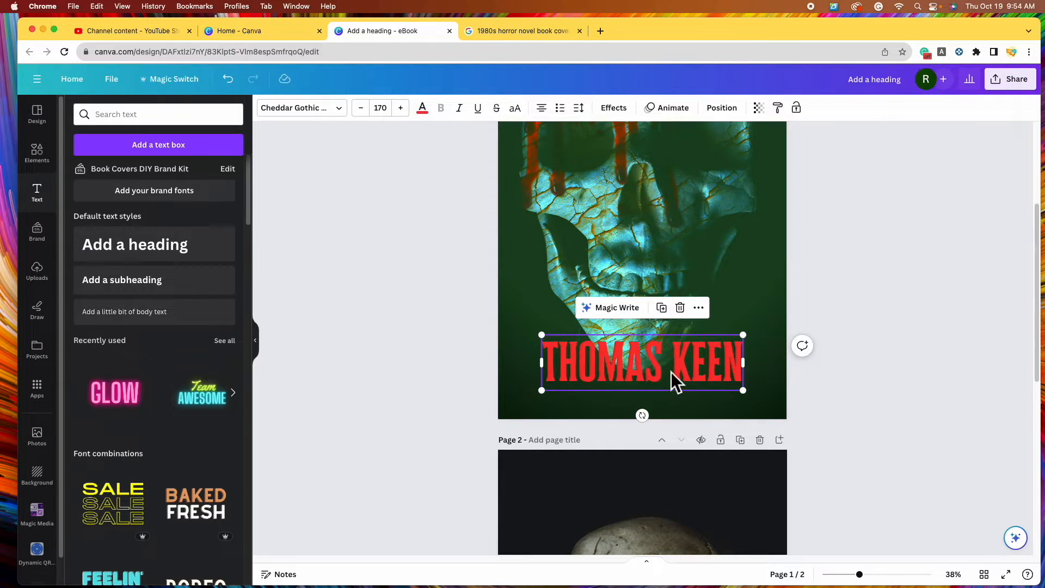
left_click(722, 361)
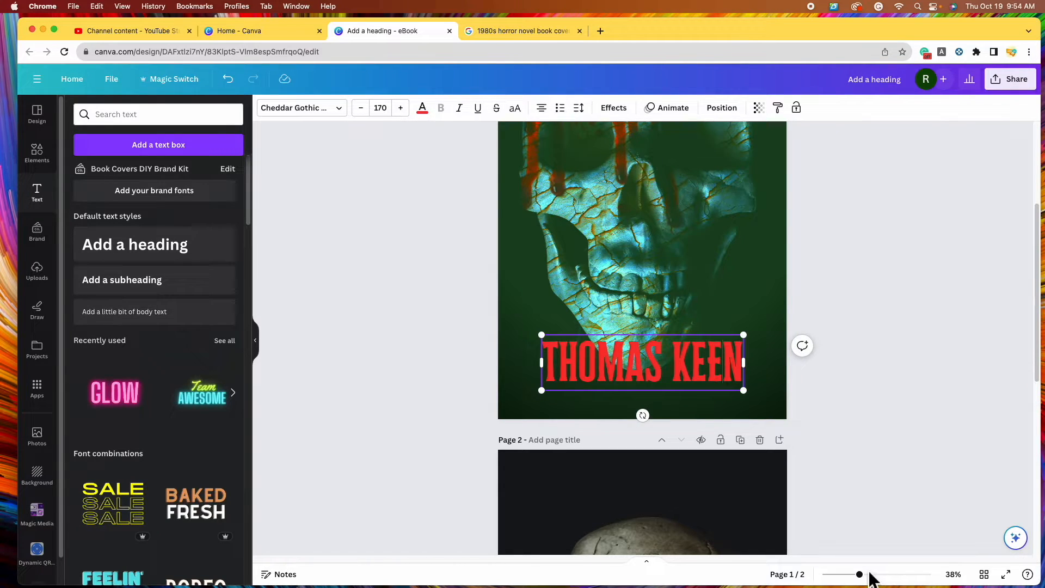
left_click_drag(870, 580, 876, 574)
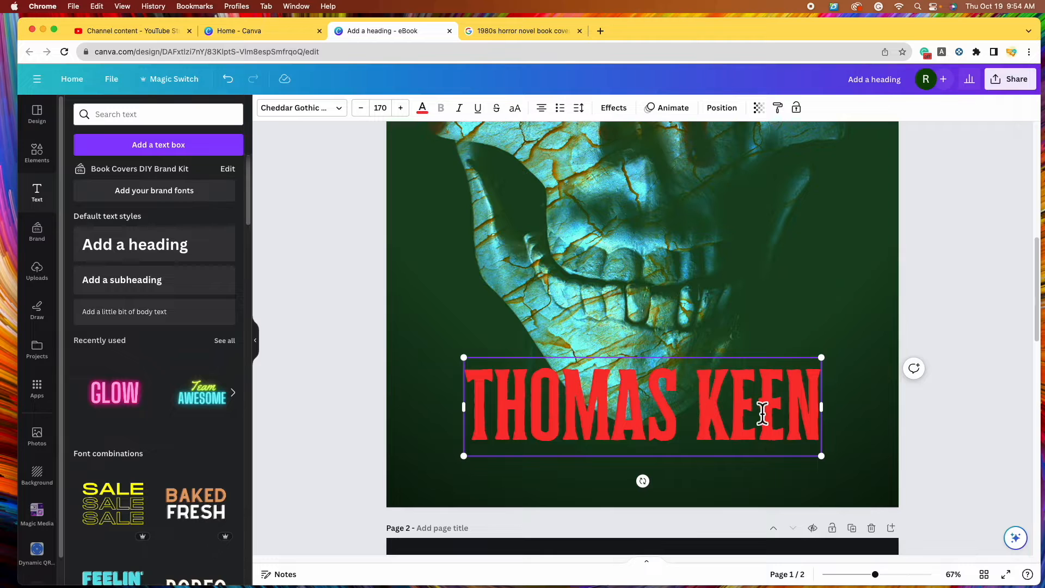
key("super+alt+0")
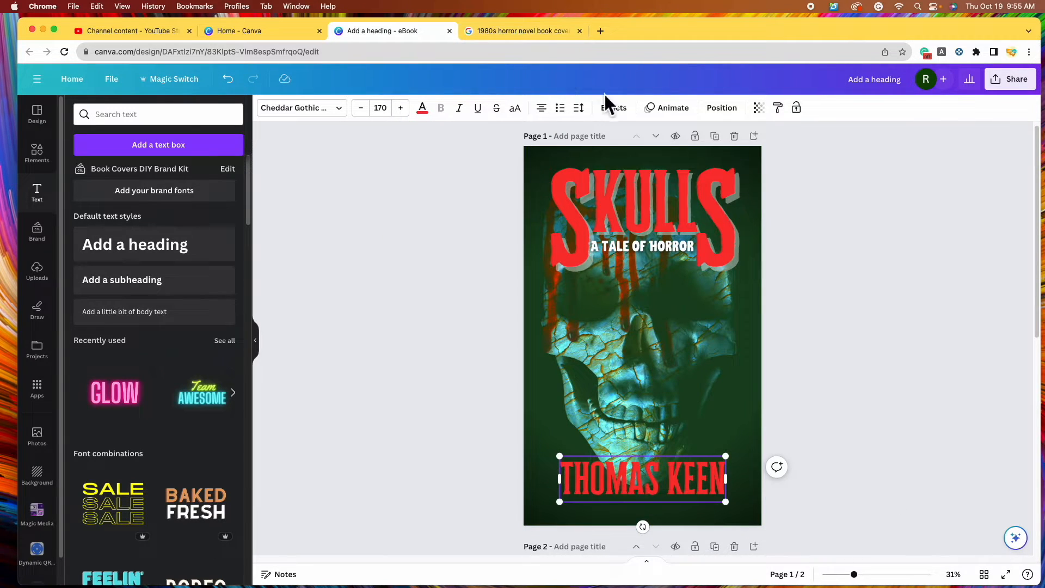
left_click(616, 108)
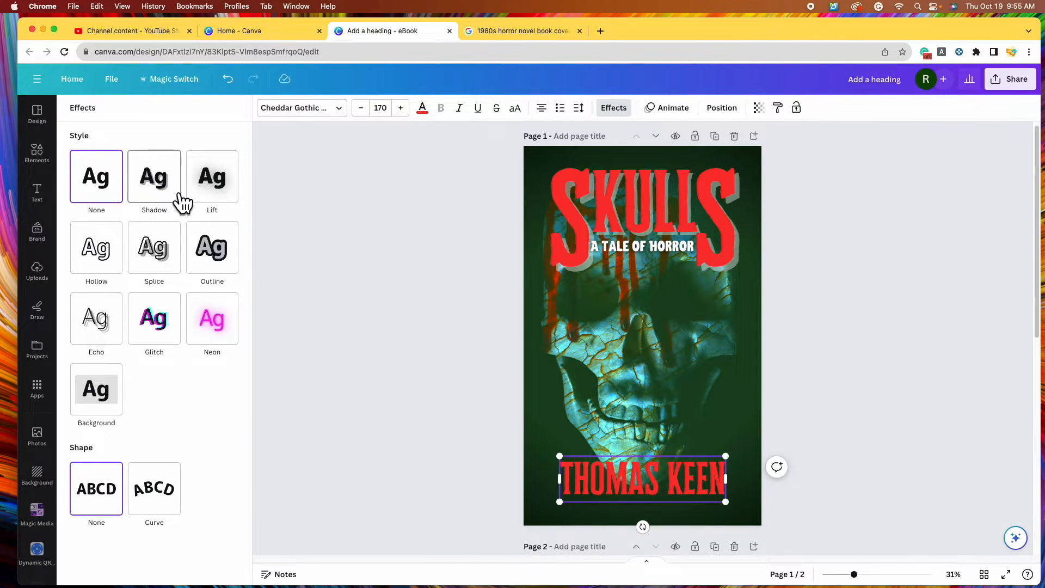
left_click(235, 199)
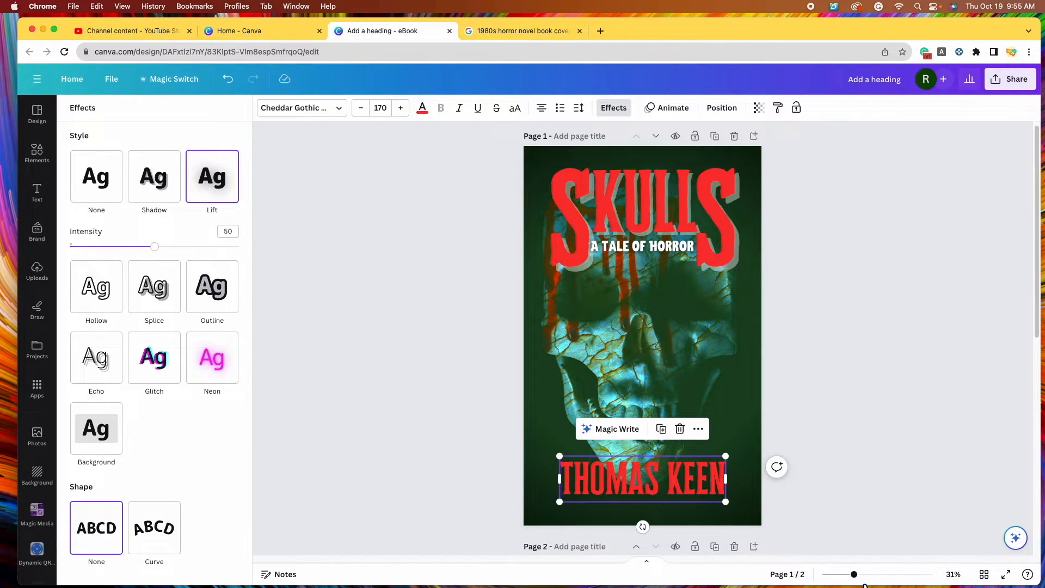
left_click(869, 574)
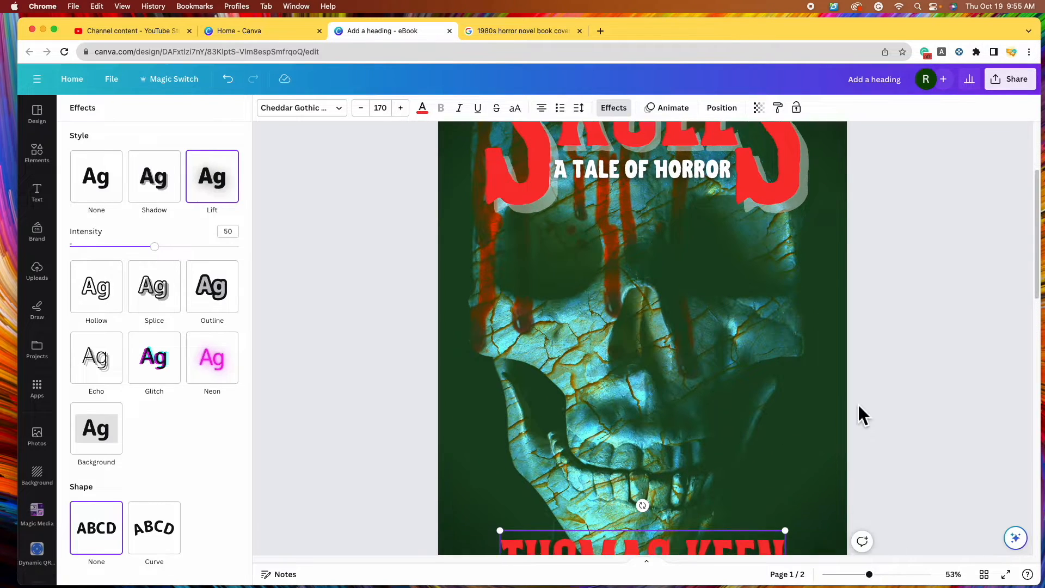
scroll(859, 409, "down", 1)
left_click_drag(155, 247, 315, 259)
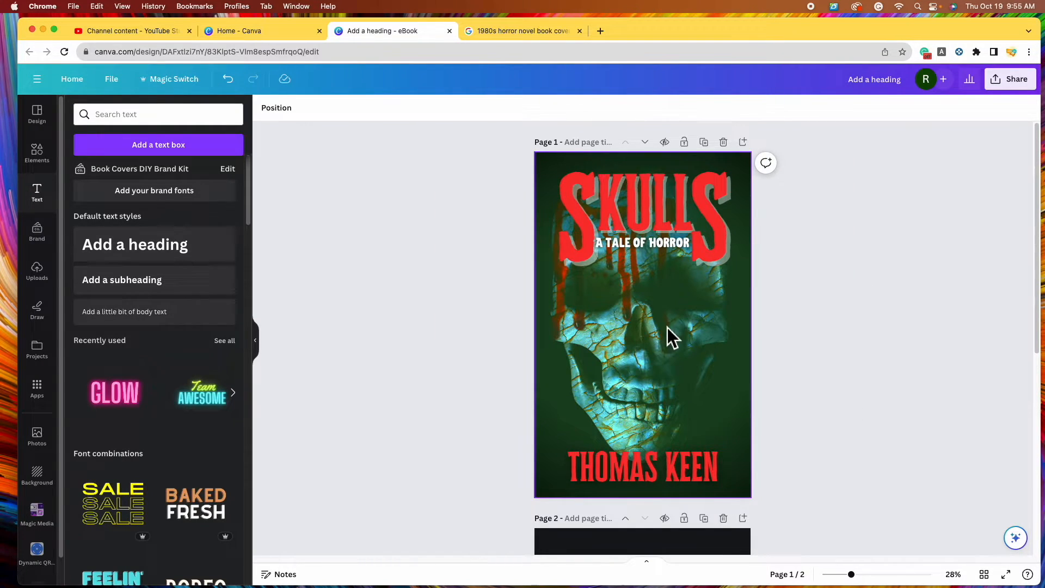
left_click(655, 375)
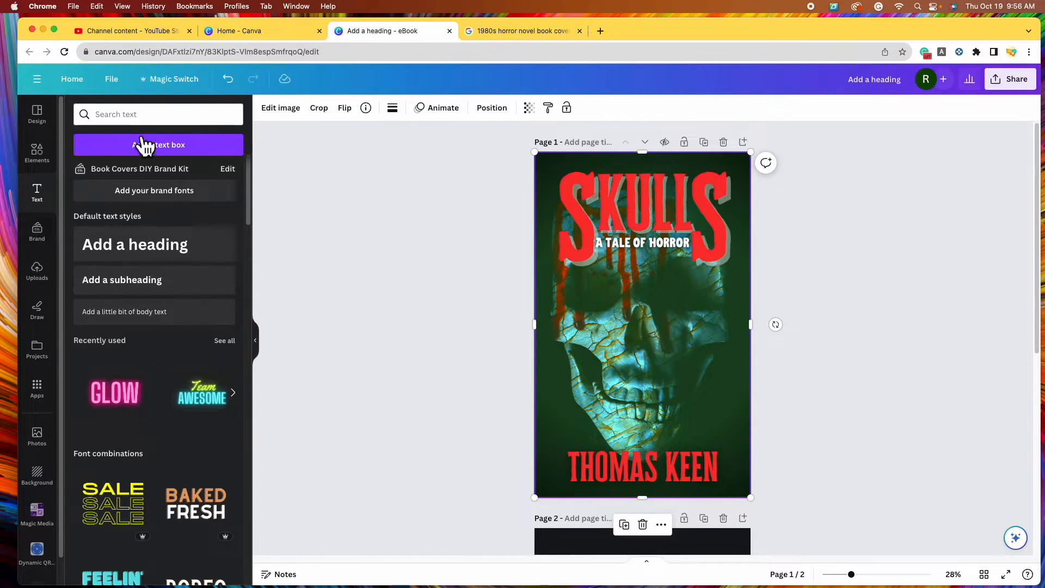
Raise the skull background photo's fade to 20 and add a blur of 1
left_click(281, 111)
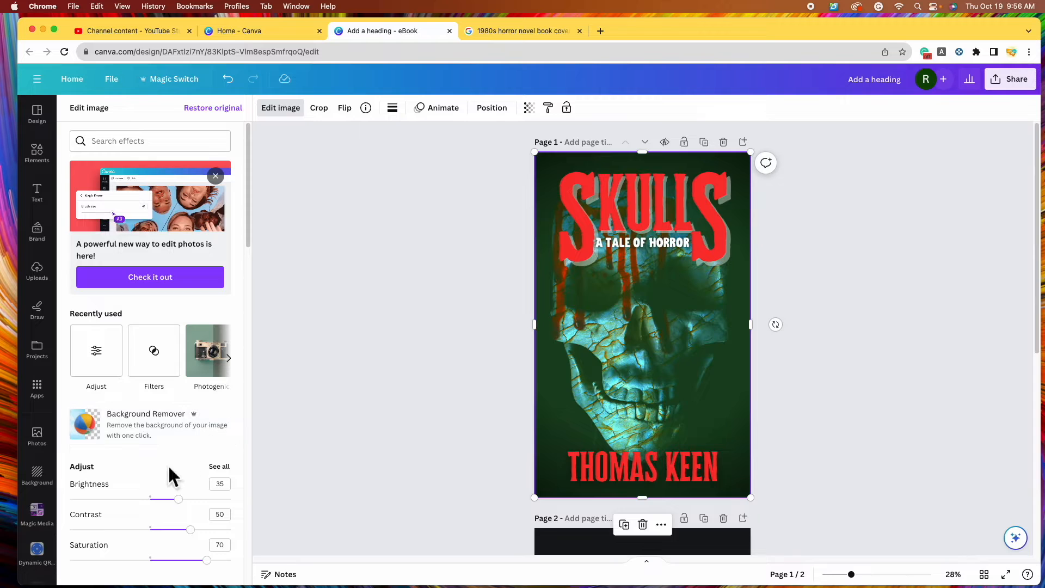
left_click(220, 467)
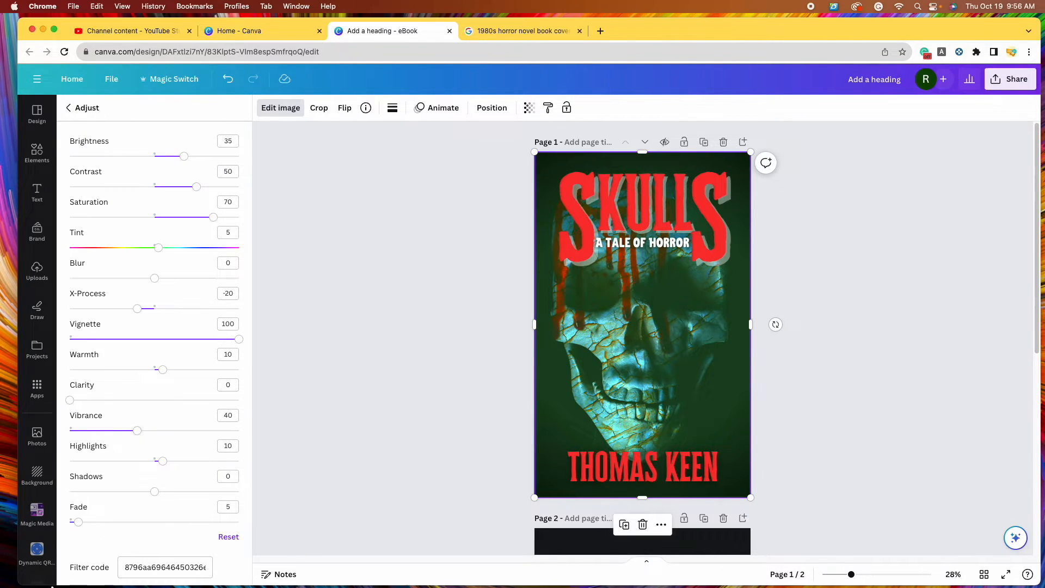
left_click_drag(91, 529, 116, 531)
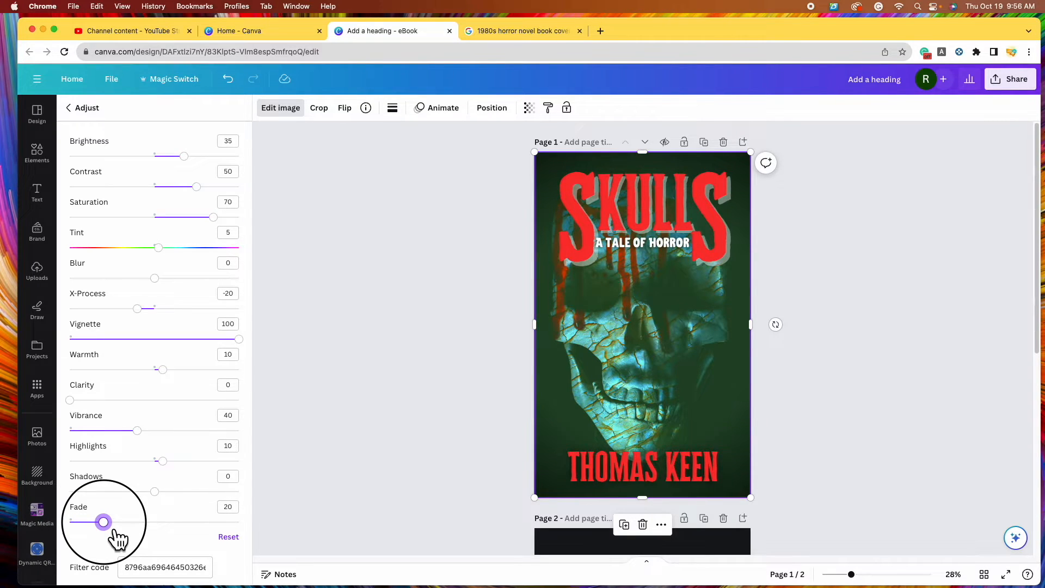
left_click_drag(162, 287, 165, 287)
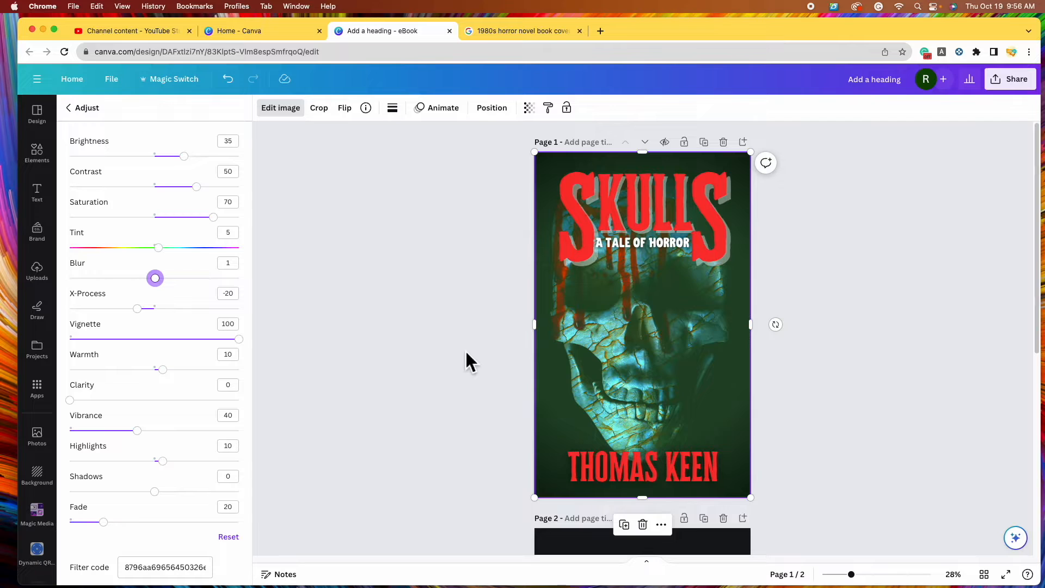
key("Escape")
left_click(164, 173)
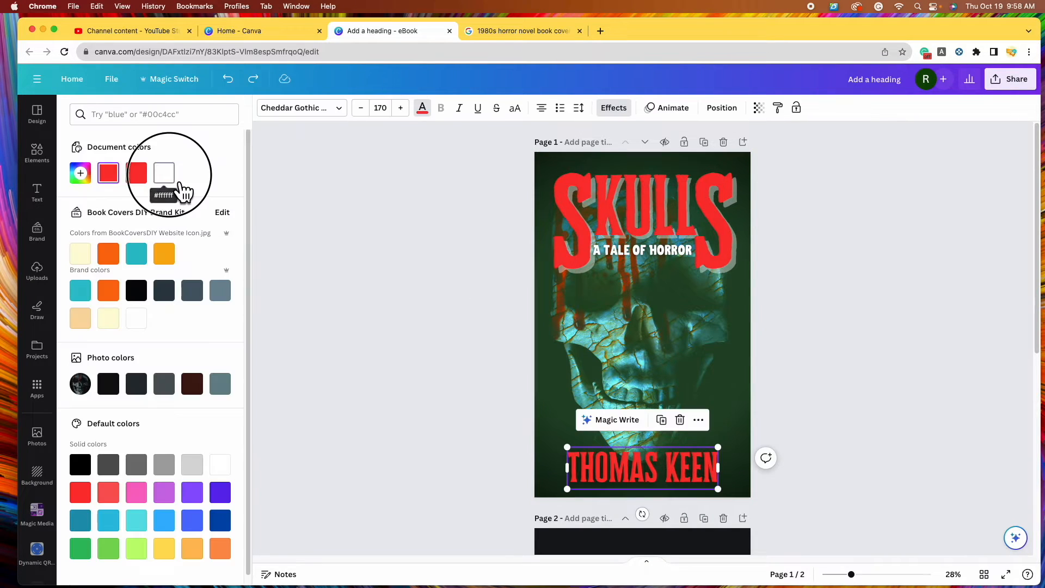
left_click(855, 352)
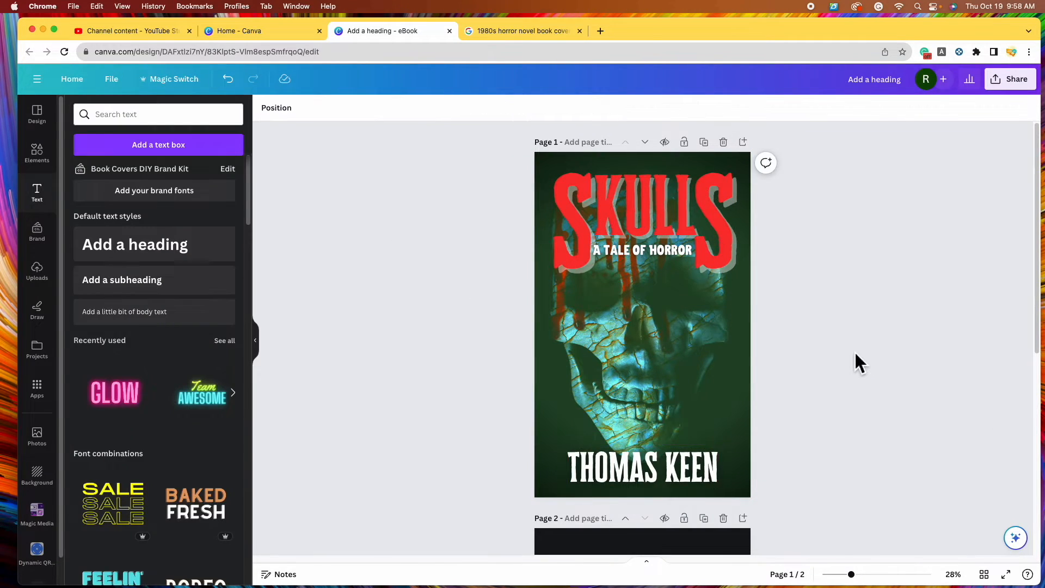
key("ctrl+Tab")
scroll(689, 341, "down", 1)
scroll(688, 338, "down", 2)
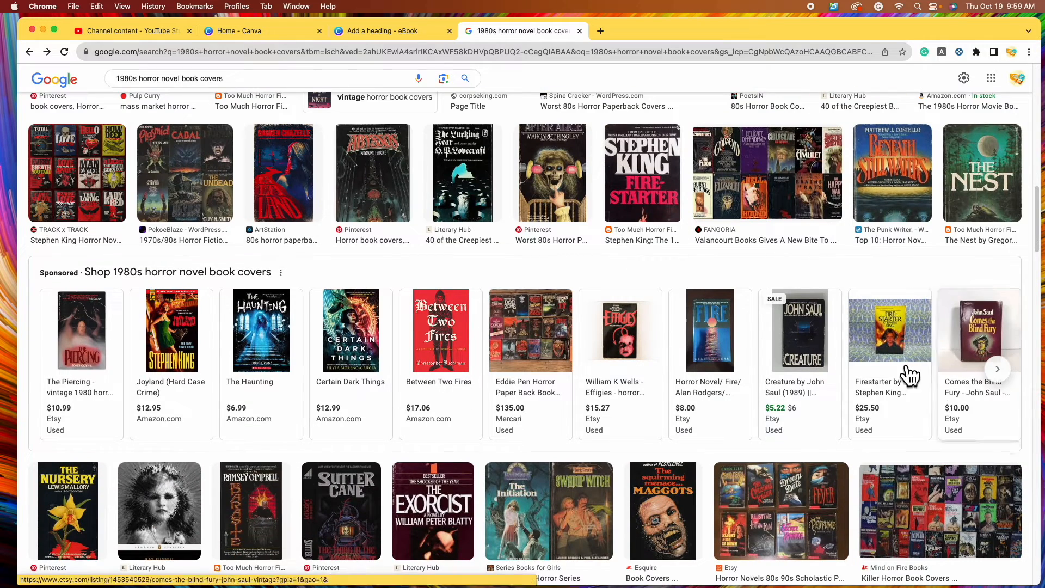
left_click(406, 36)
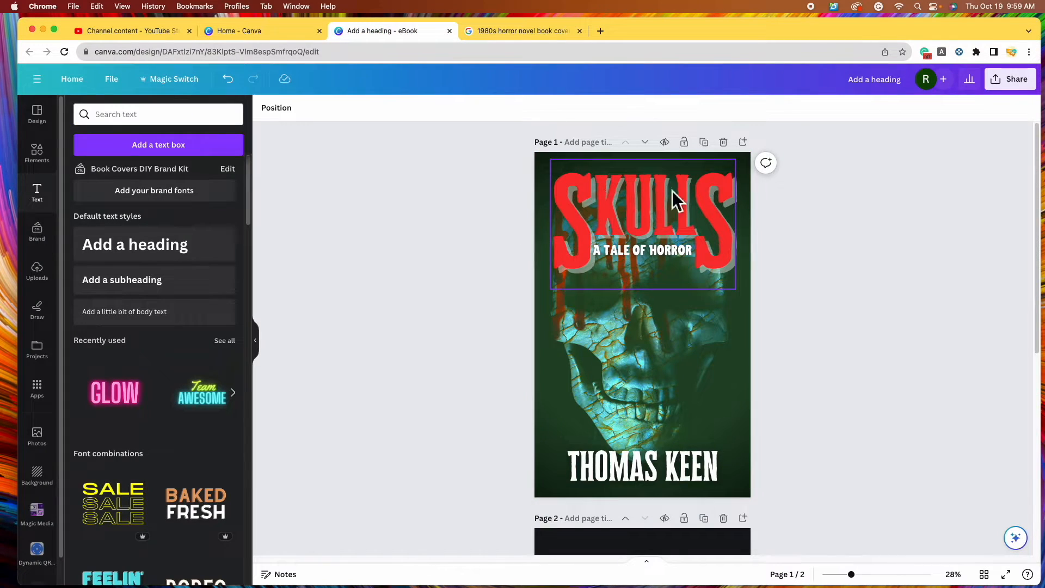
left_click(662, 479)
key("Escape")
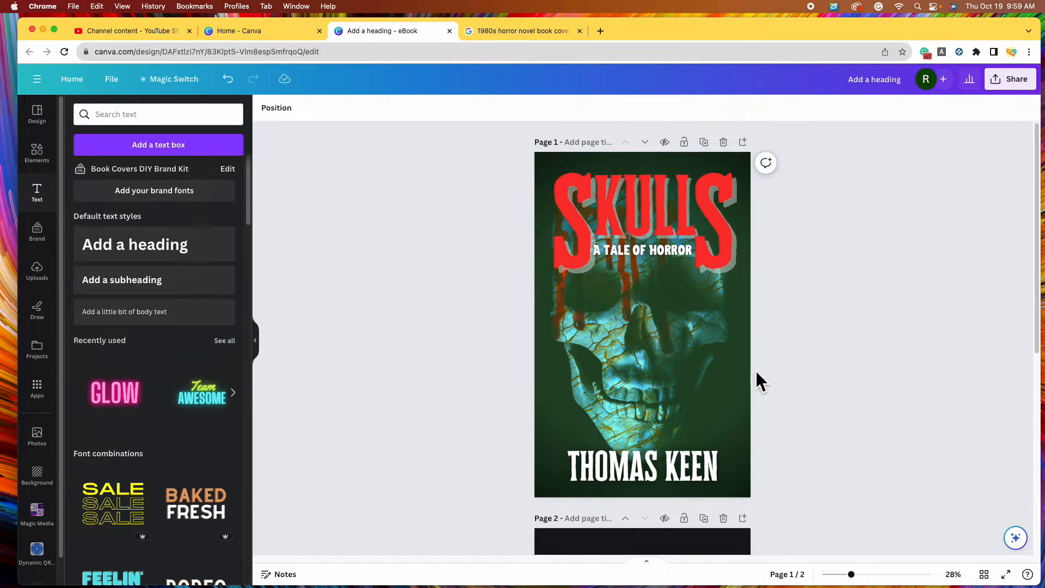
Select the page 2 skull photo and bring up the full Photogenic filter set
scroll(821, 450, "down", 5)
left_click(656, 332)
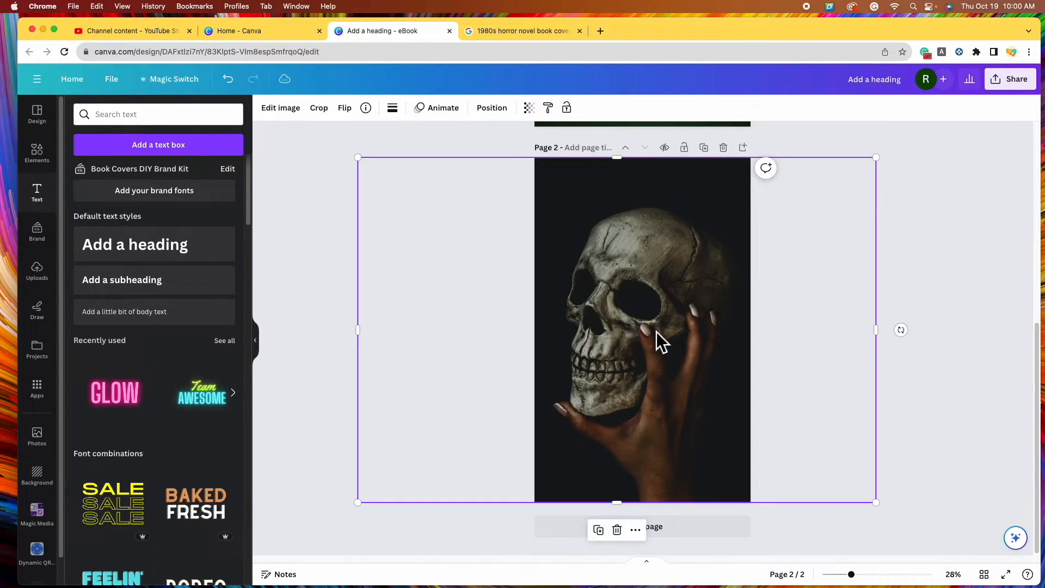
left_click(297, 117)
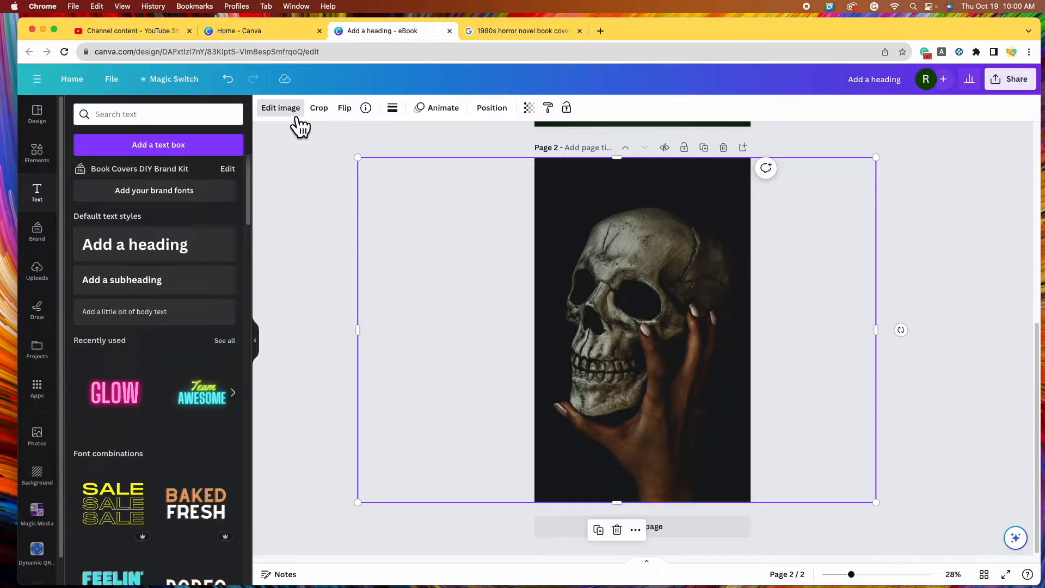
scroll(142, 342, "down", 2)
scroll(144, 350, "down", 10)
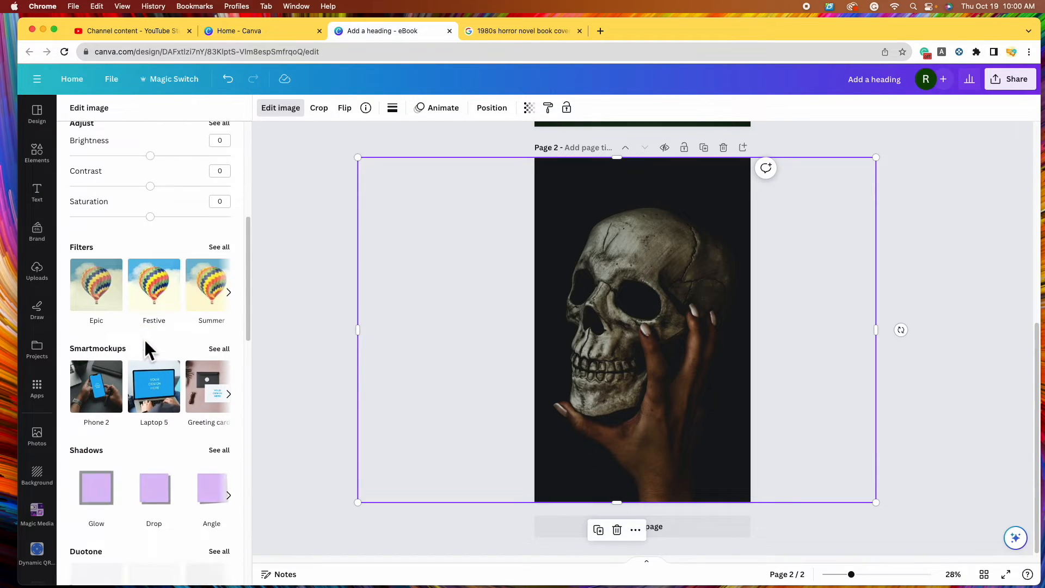
scroll(150, 343, "down", 4)
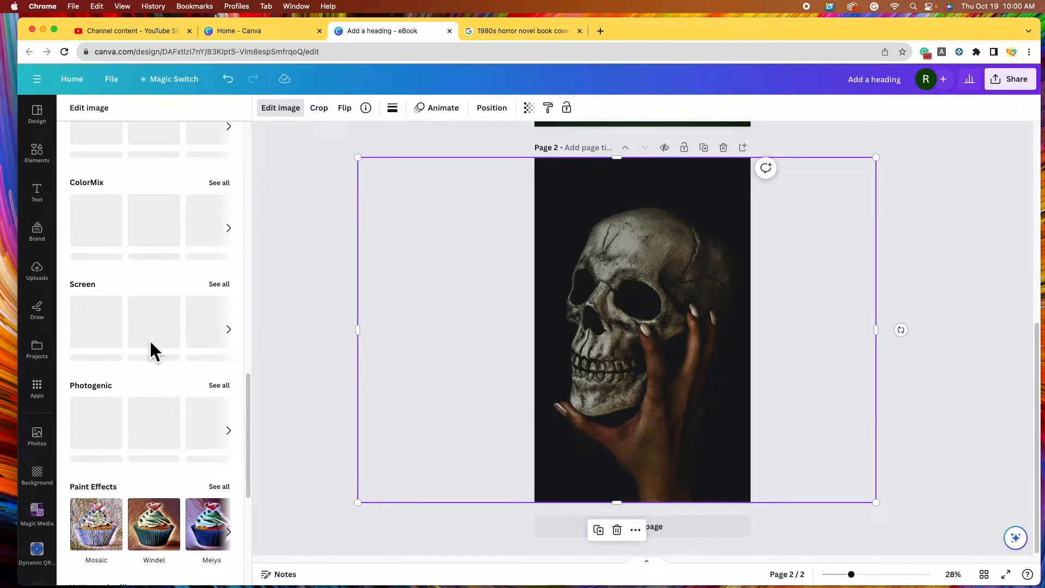
left_click(224, 384)
scroll(204, 376, "down", 5)
scroll(201, 370, "down", 5)
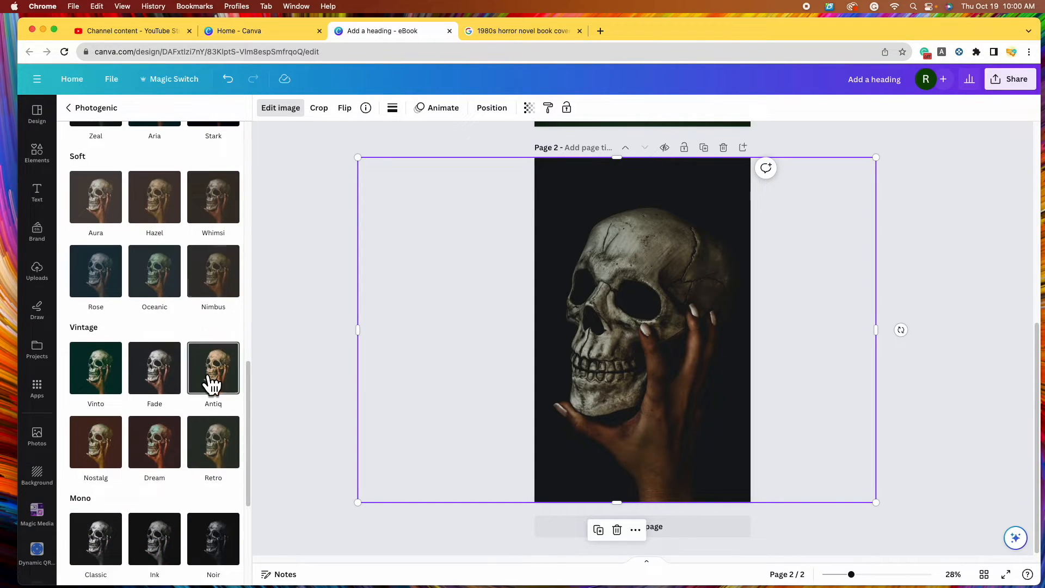
Compare the Retro, Oceanic, Zeal and Polar filters, then apply Zeal to the photo
left_click(220, 335)
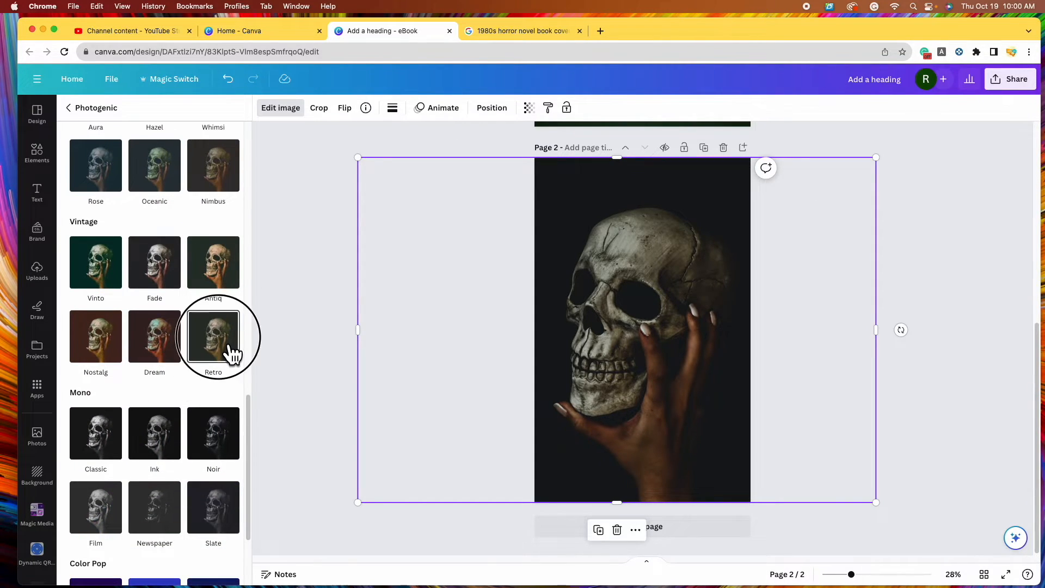
scroll(231, 354, "up", 2)
left_click(161, 251)
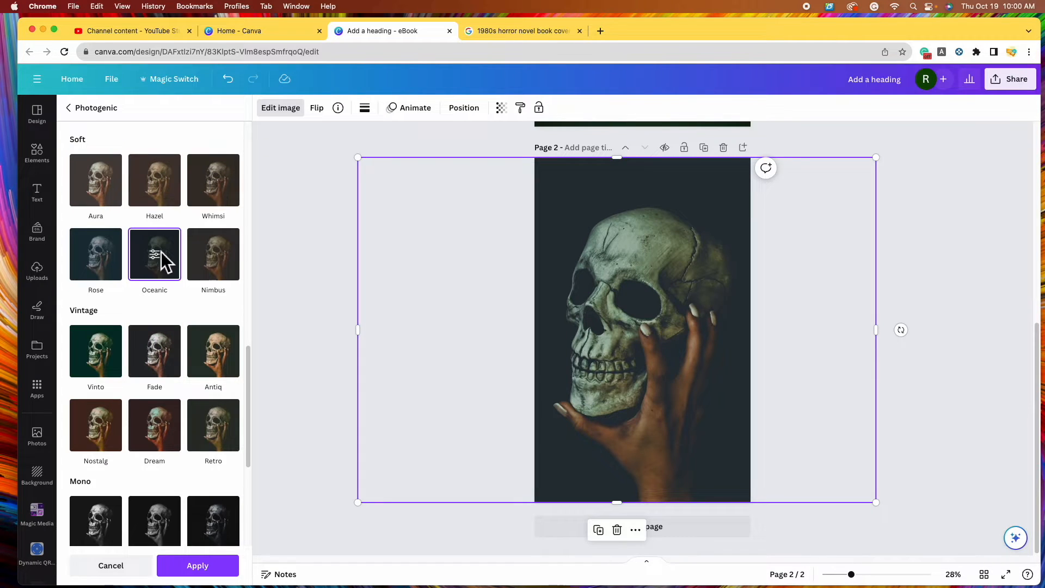
scroll(177, 357, "up", 3)
scroll(168, 351, "up", 2)
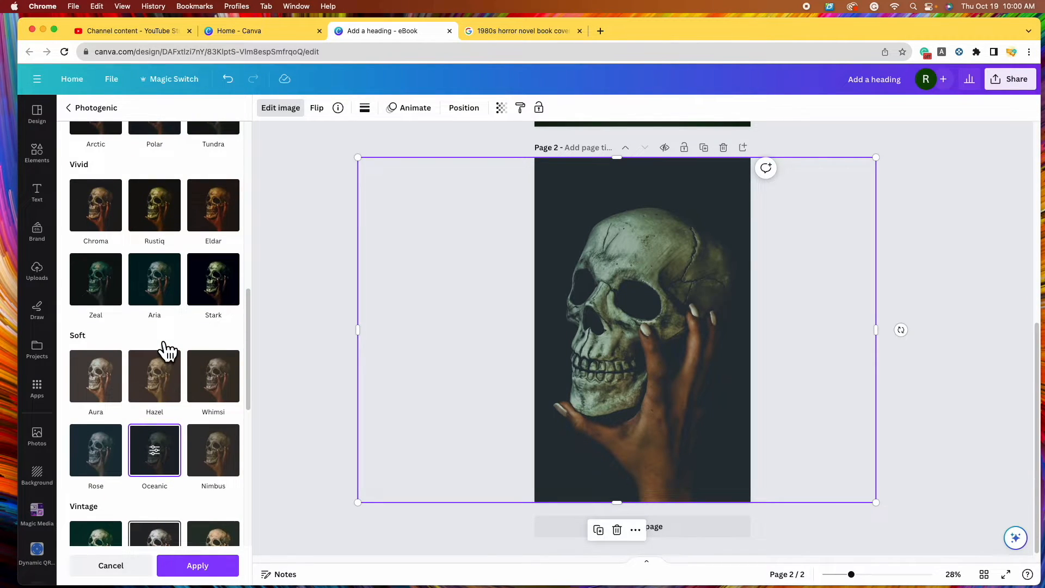
left_click(107, 285)
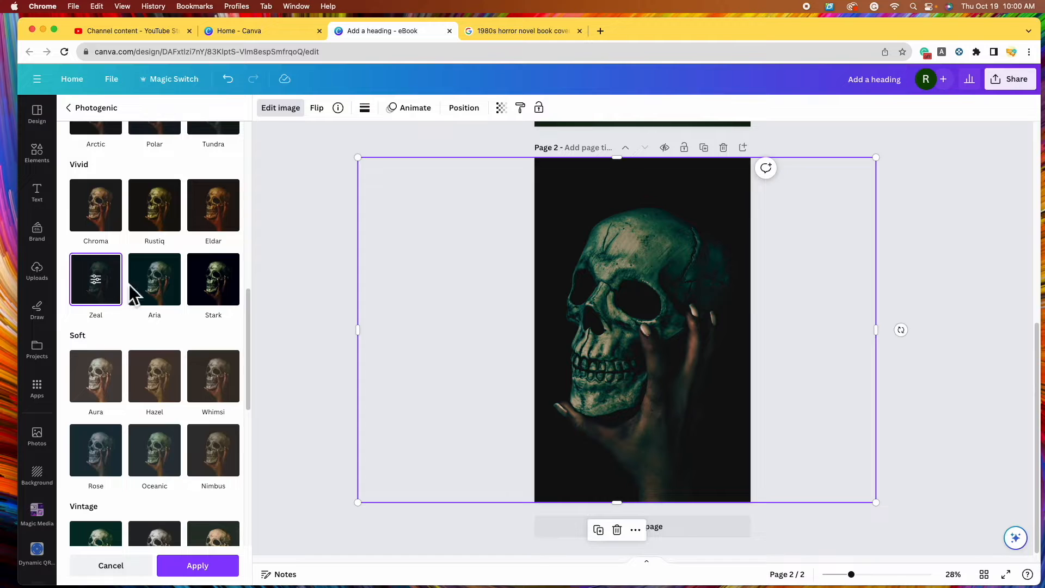
scroll(133, 294, "up", 2)
left_click(154, 223)
left_click(101, 400)
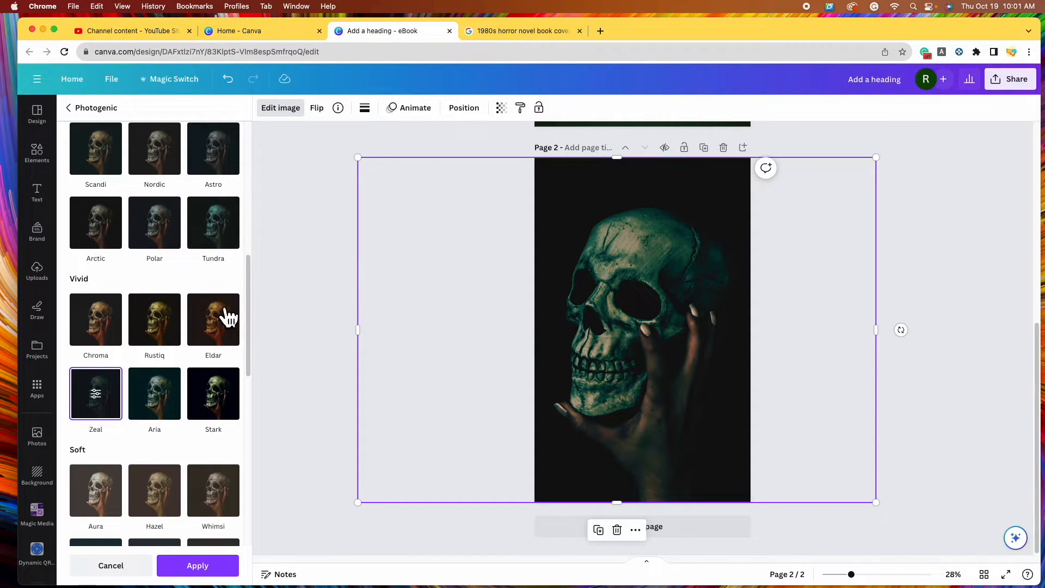
left_click(229, 576)
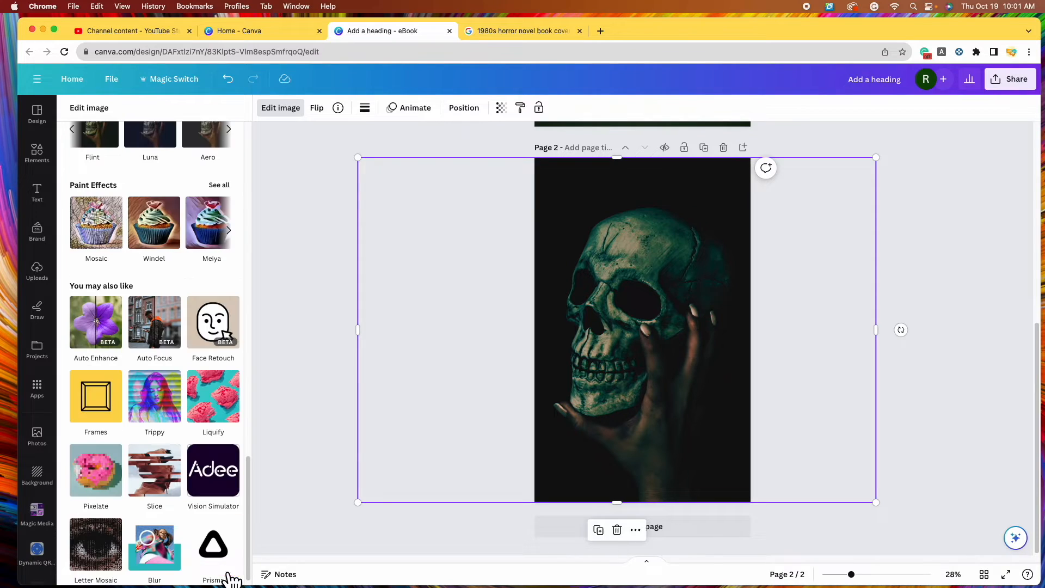
Browse the basic filters and preview The blues on the skull photo
scroll(187, 400, "up", 4)
scroll(186, 404, "up", 2)
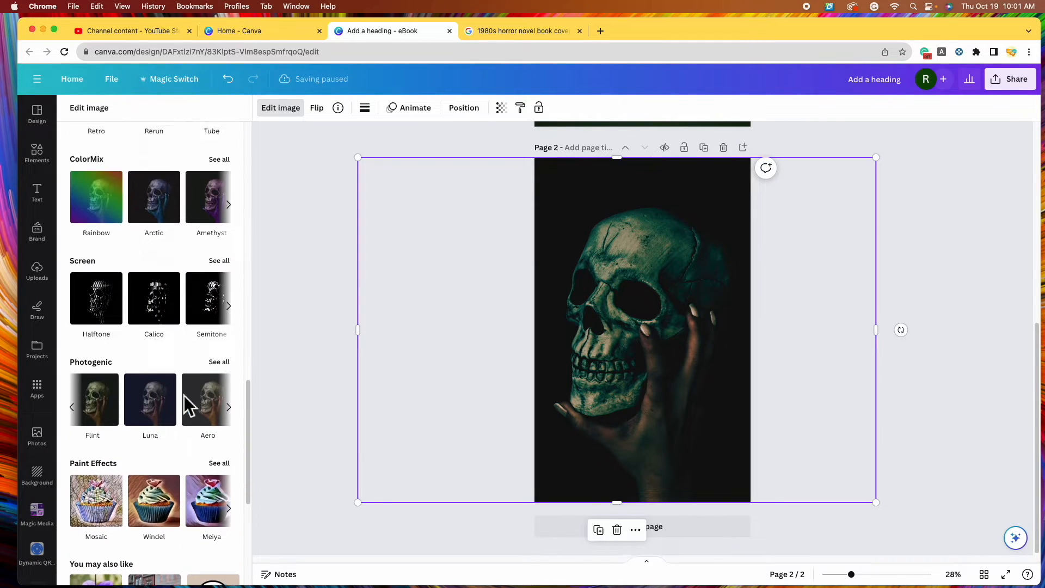
left_click(184, 396)
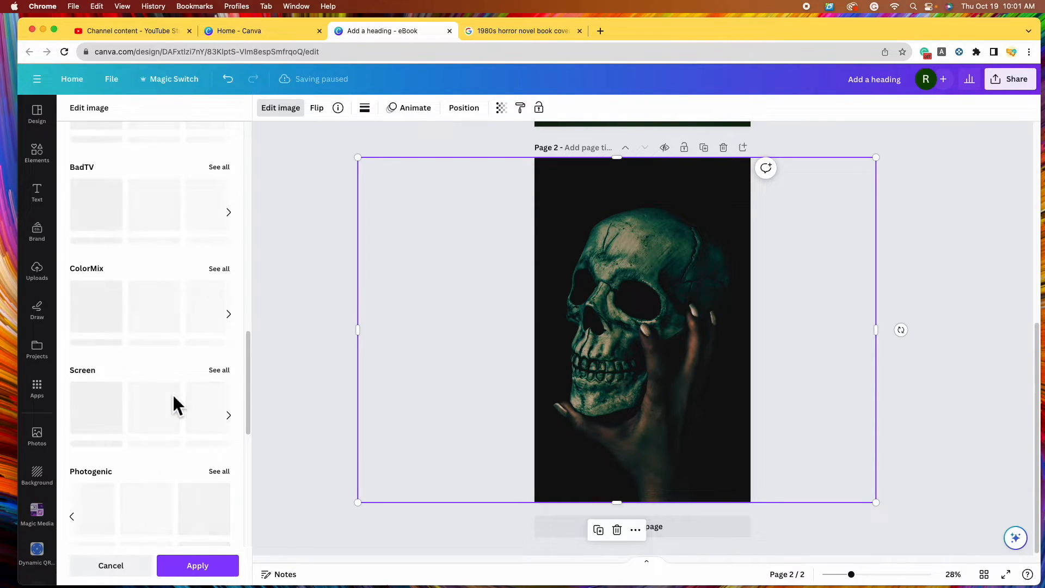
left_click(220, 252)
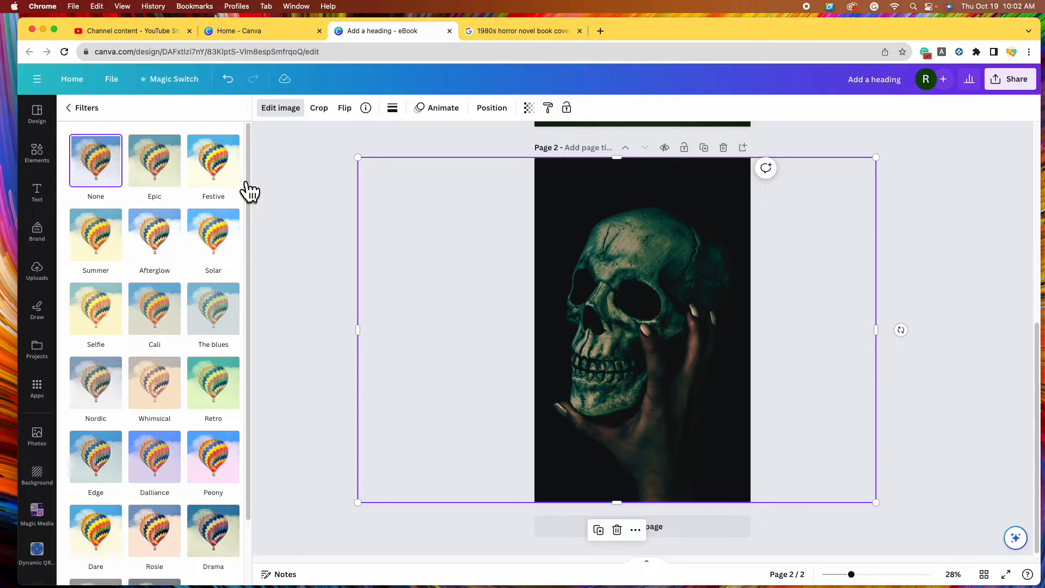
left_click(224, 324)
Apply the Solar filter to the page 2 skull photo
scroll(226, 272, "down", 1)
left_click(228, 238)
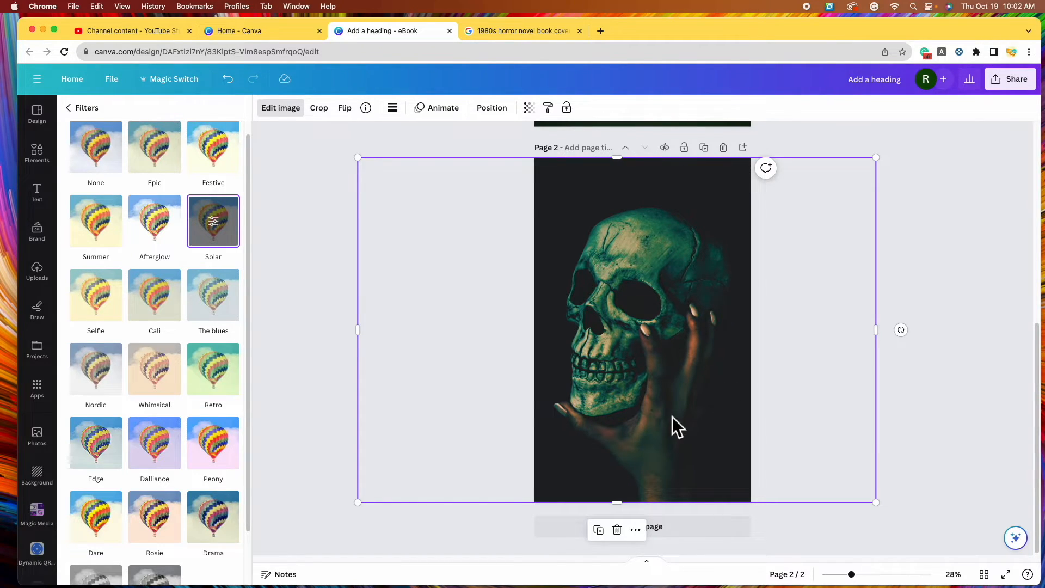
left_click(87, 109)
Adjust the photo to brightness 50, contrast 30, saturation 80, shadows 20 and fade 5
scroll(163, 294, "up", 3)
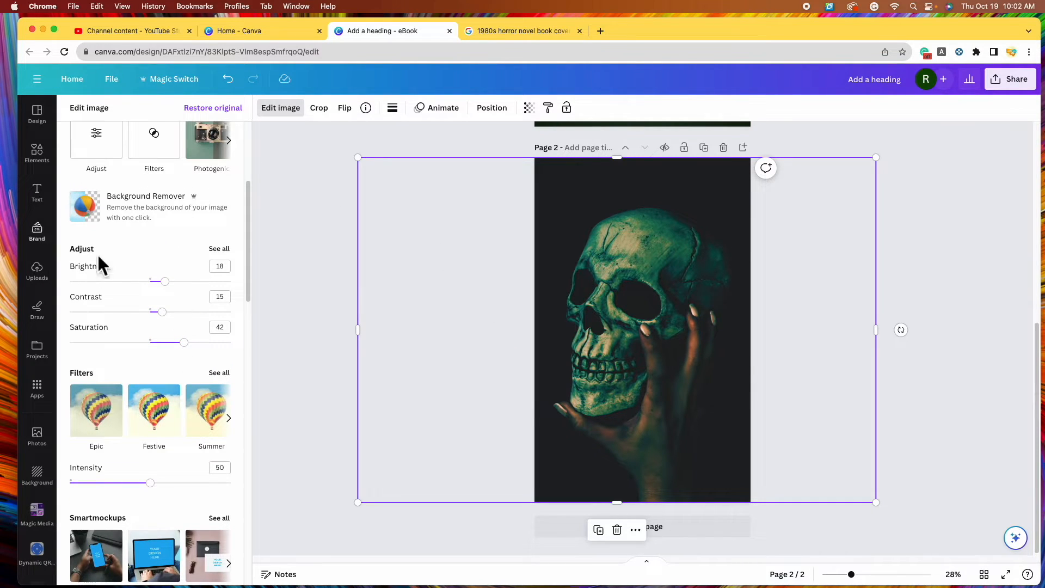
left_click(220, 249)
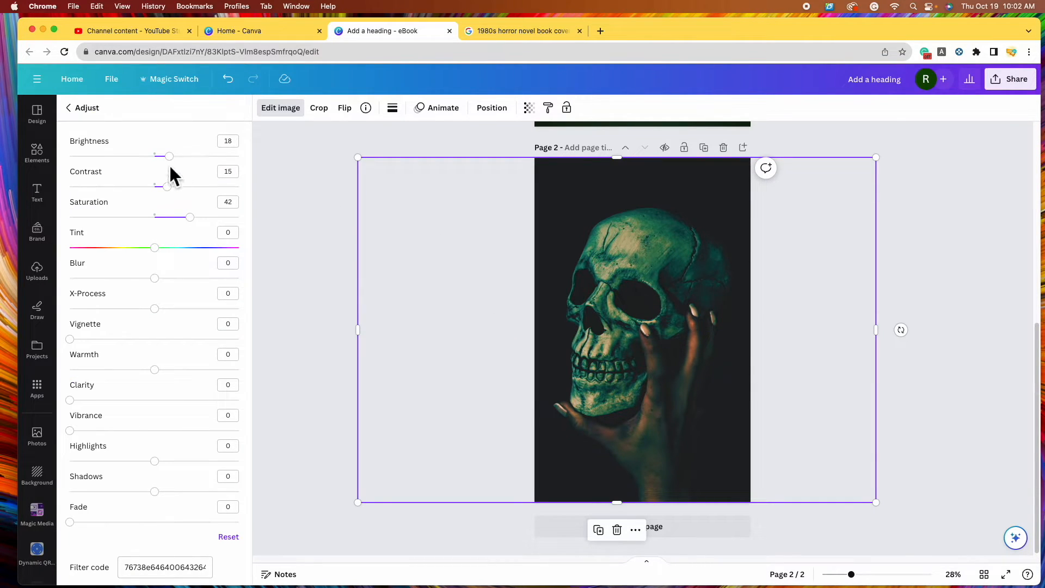
left_click_drag(170, 157, 184, 157)
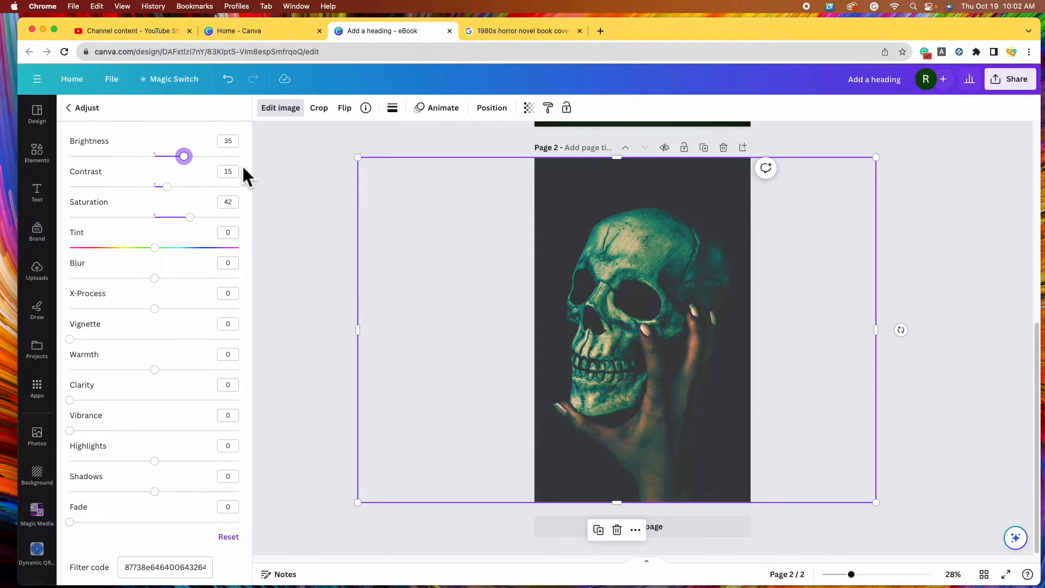
left_click_drag(191, 217, 229, 238)
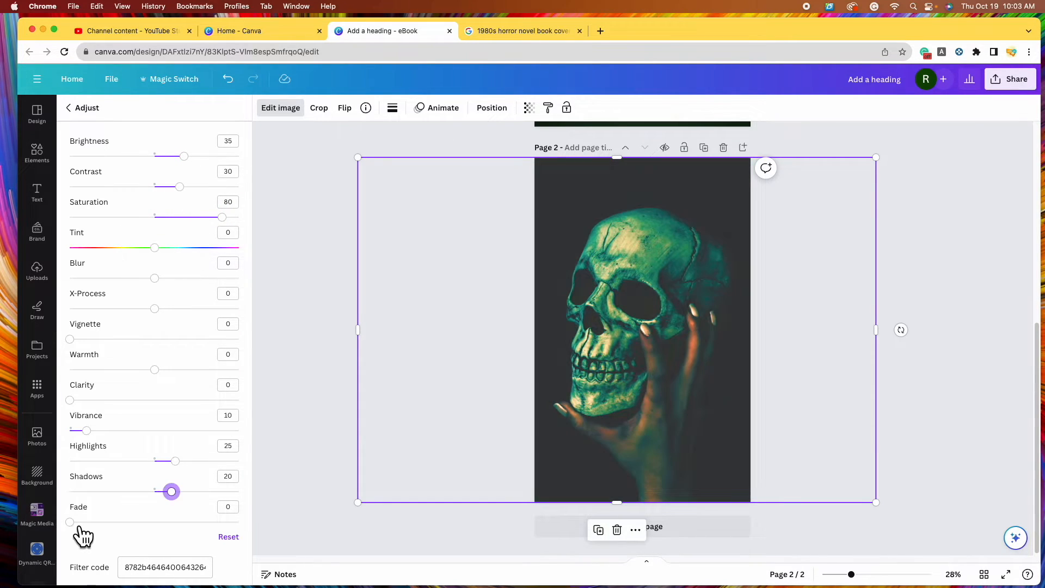
left_click_drag(71, 523, 89, 534)
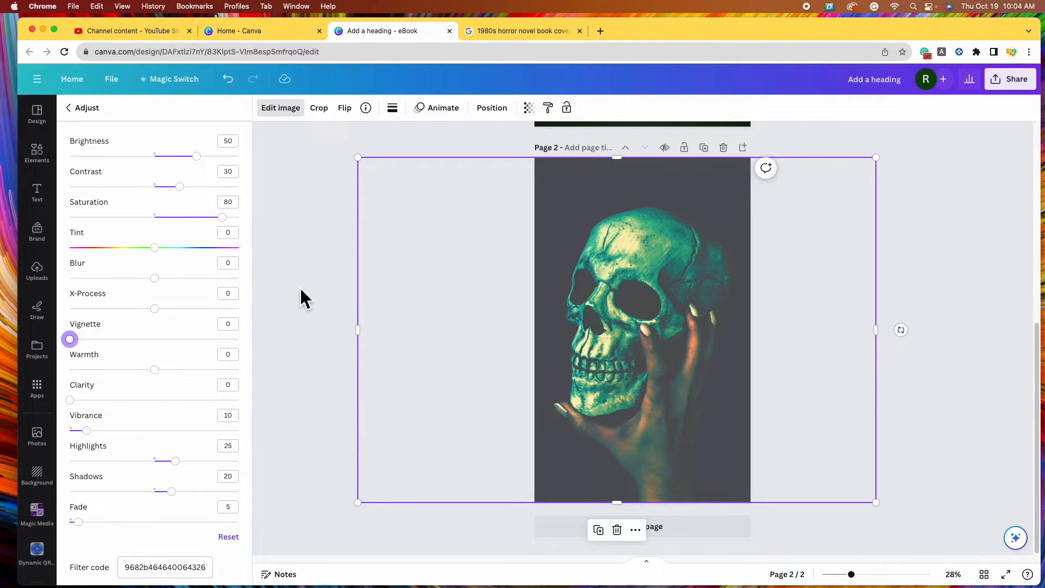
left_click(82, 108)
scroll(234, 299, "up", 2)
left_click_drag(647, 299, 661, 316)
key("Escape")
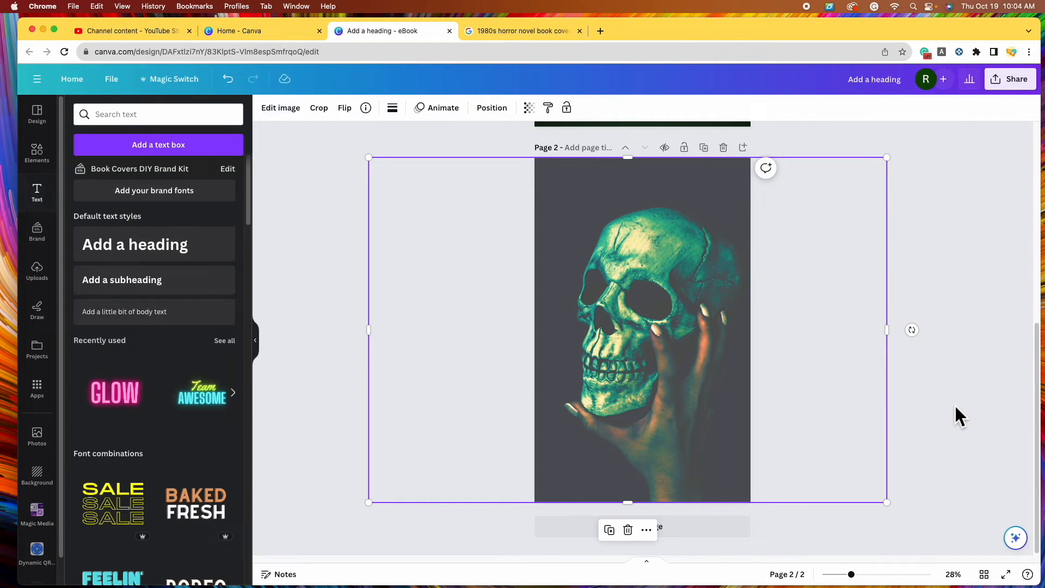
Copy the red SKULLS title from page 1
left_click(955, 404)
scroll(893, 380, "up", 7)
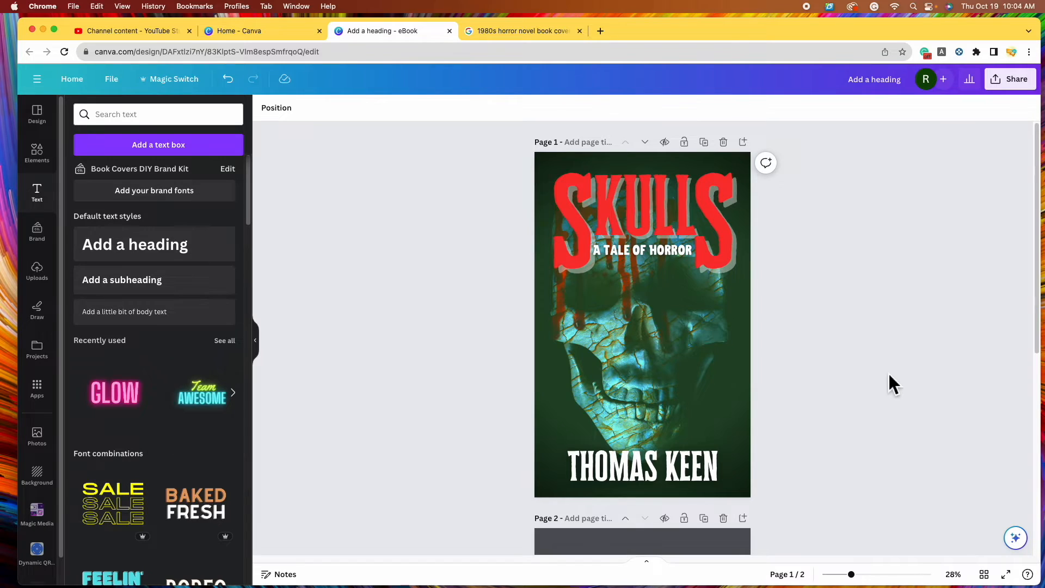
left_click(616, 200)
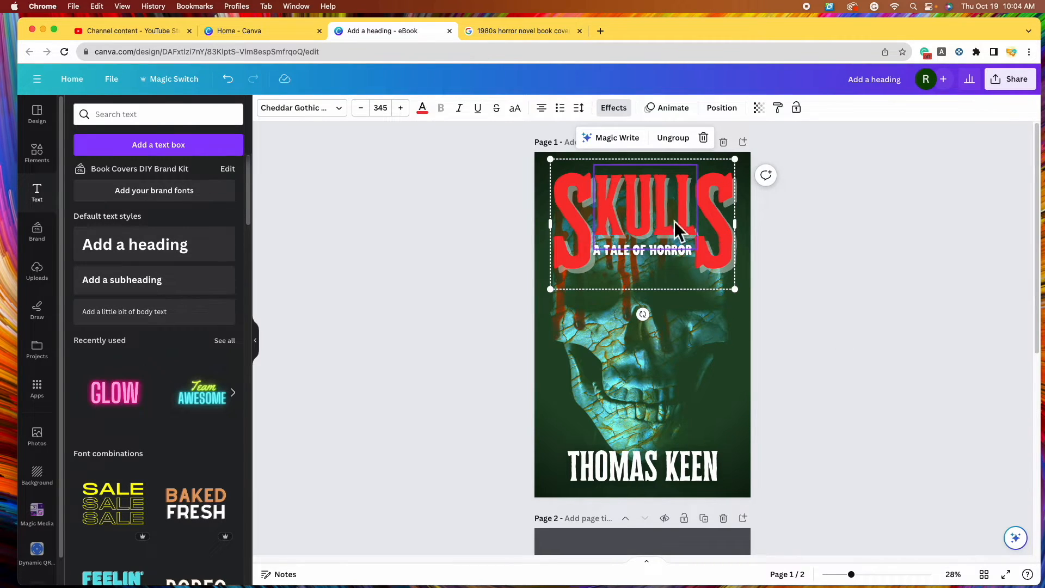
right_click(708, 208)
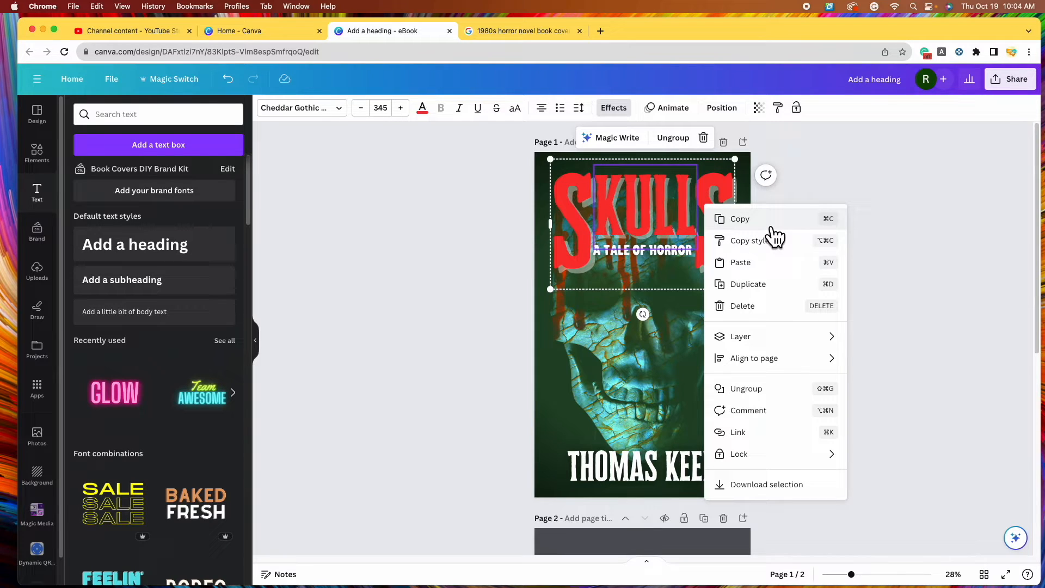
left_click(772, 228)
Paste the SKULLS title onto page 2's skull photo, keeping it at the top
scroll(698, 312, "down", 6)
left_click(632, 324)
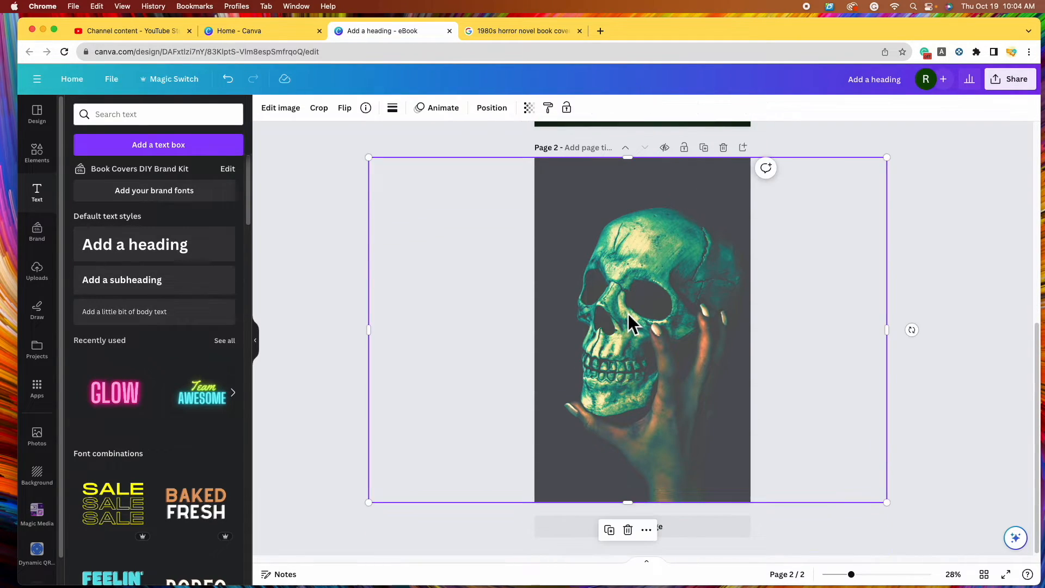
right_click(631, 309)
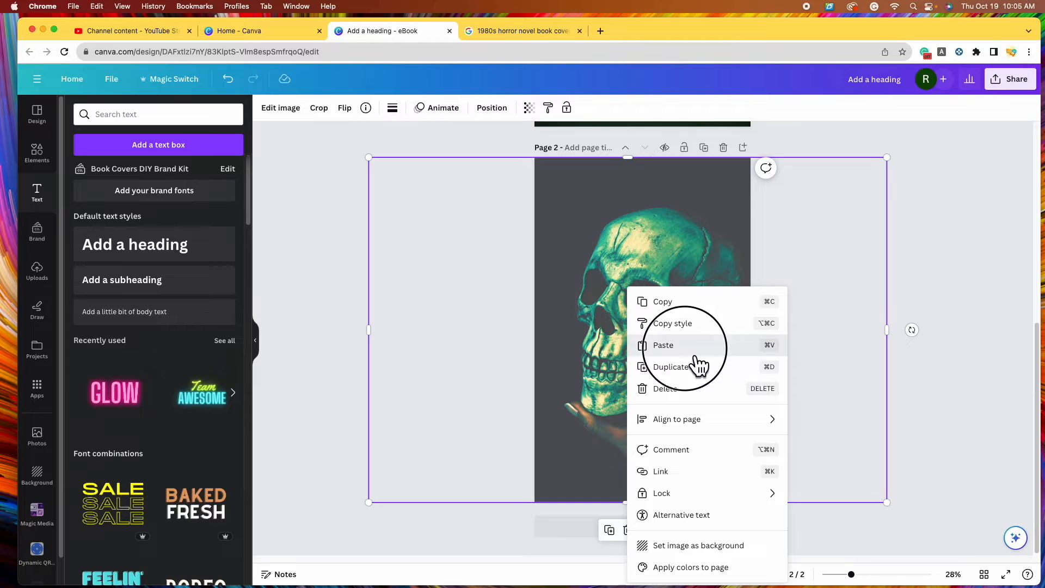
left_click(664, 345)
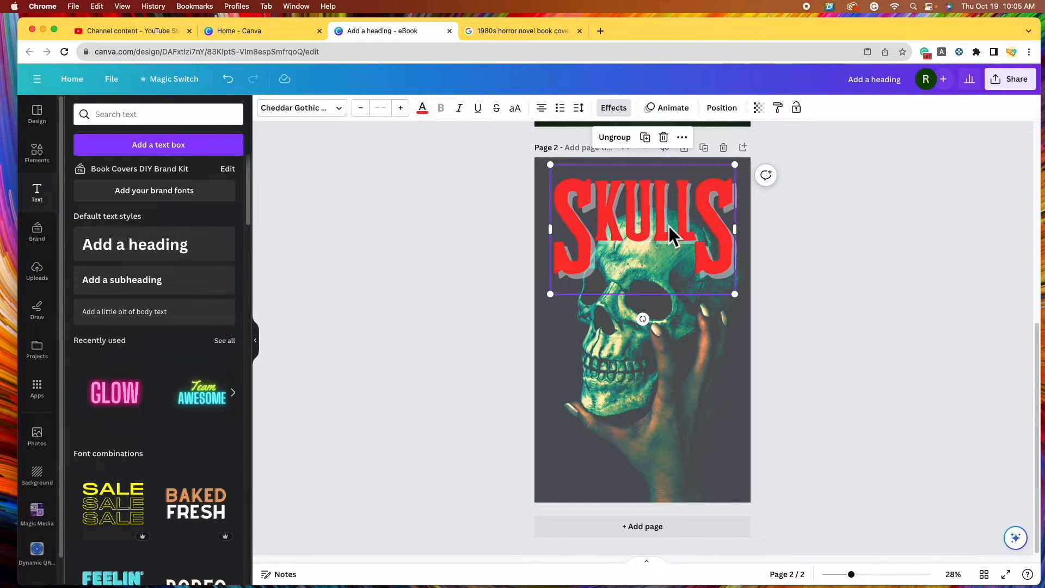
left_click_drag(668, 227, 673, 439)
key("super+z")
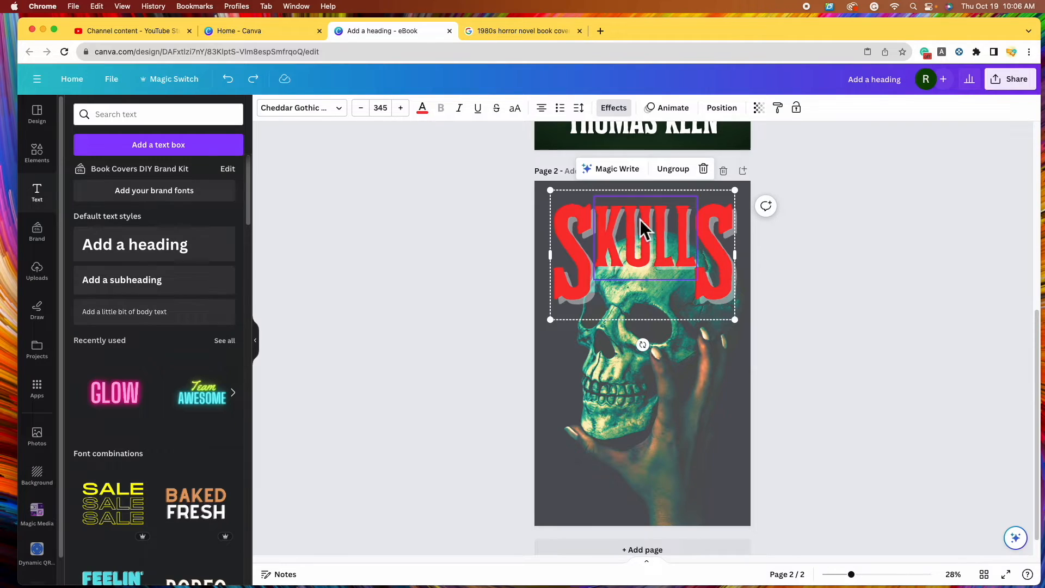
Ungroup the pasted title into separate S, KULL and S pieces, then select KULL
left_click(674, 170)
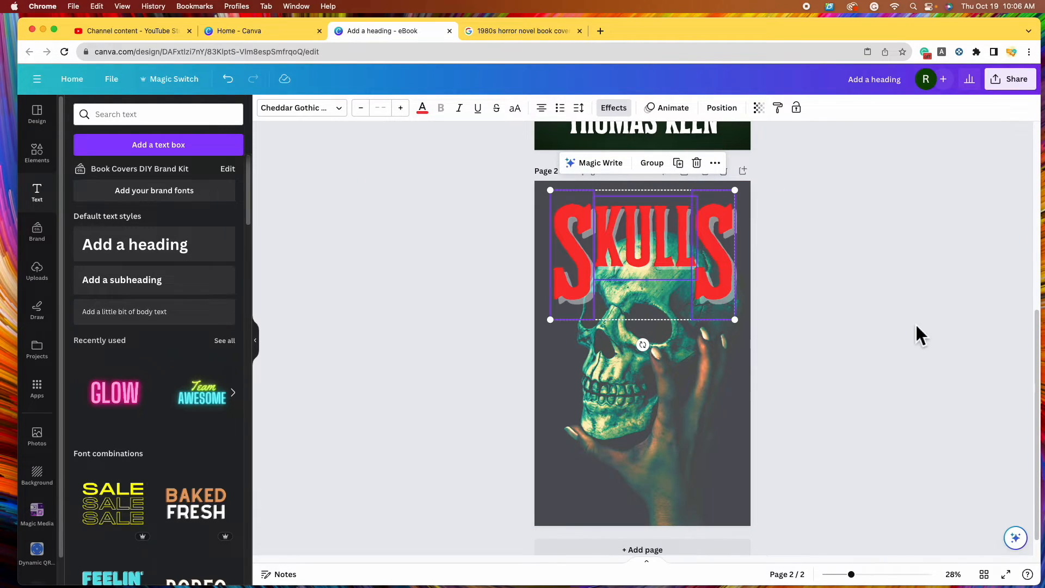
left_click(838, 325)
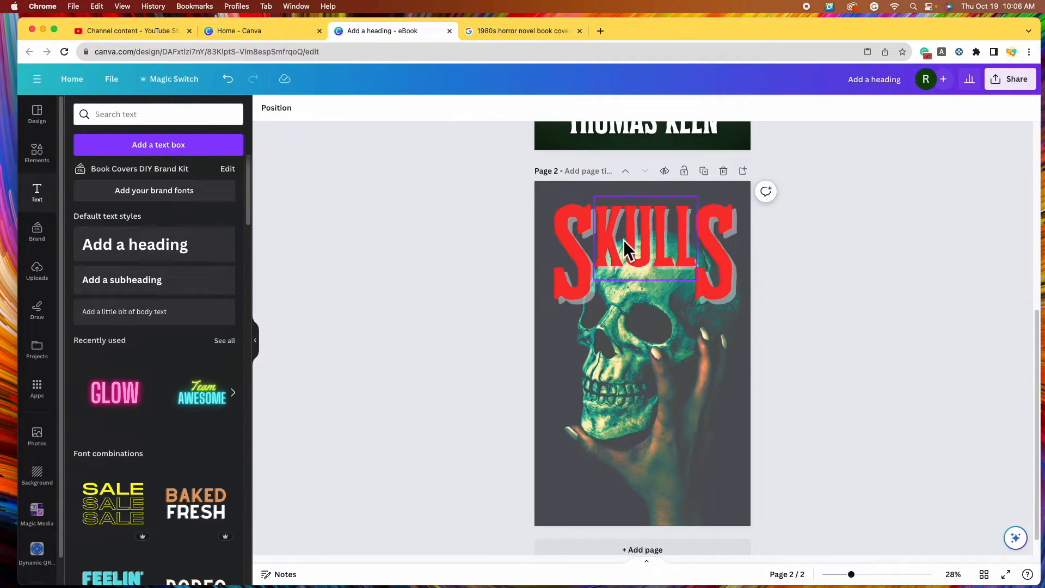
left_click(623, 241)
left_click(724, 263)
left_click(841, 302)
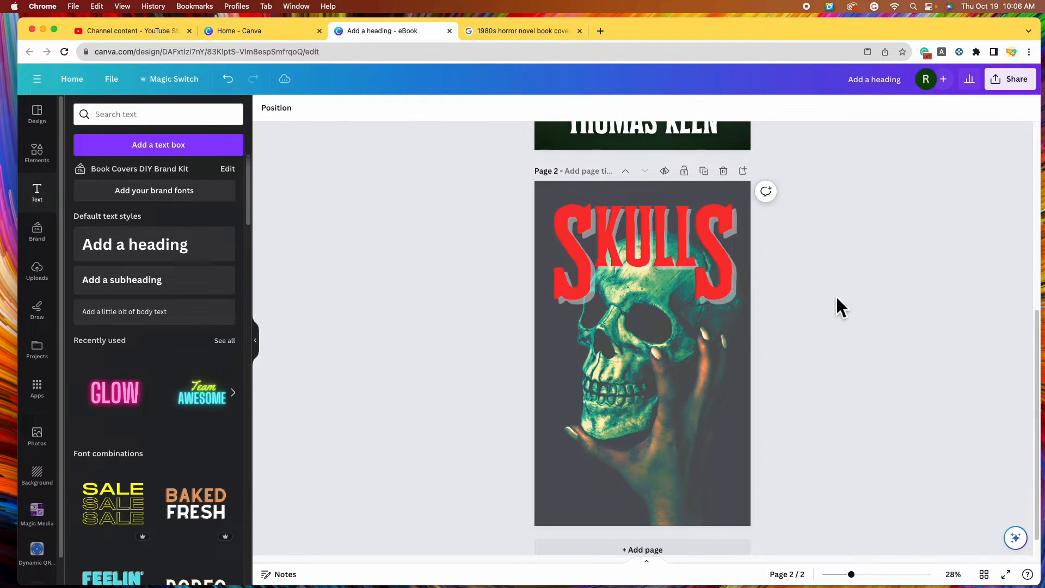
left_click(639, 242)
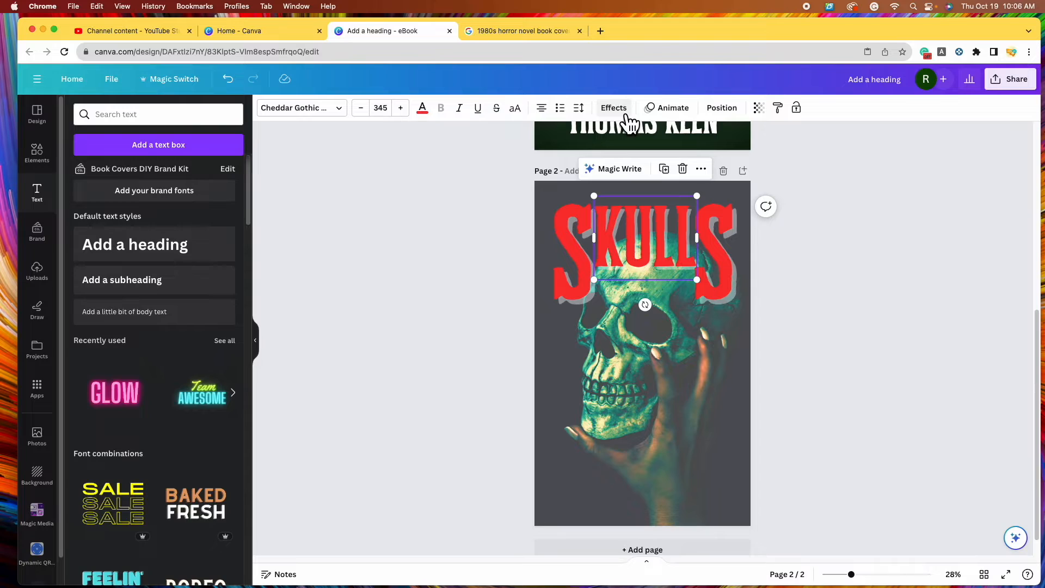
Give the KULL text a white Outline effect
left_click(620, 109)
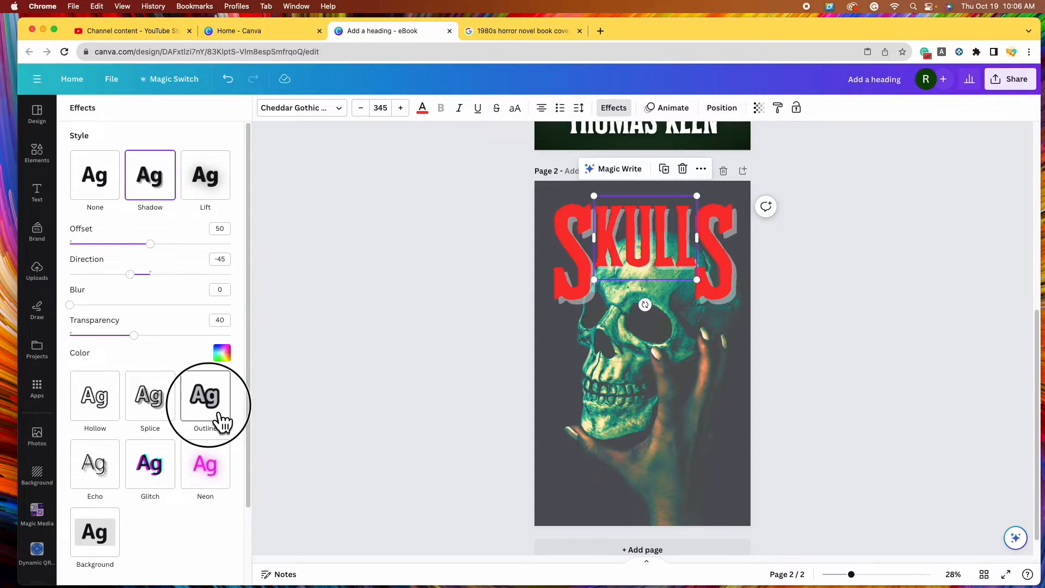
left_click(223, 423)
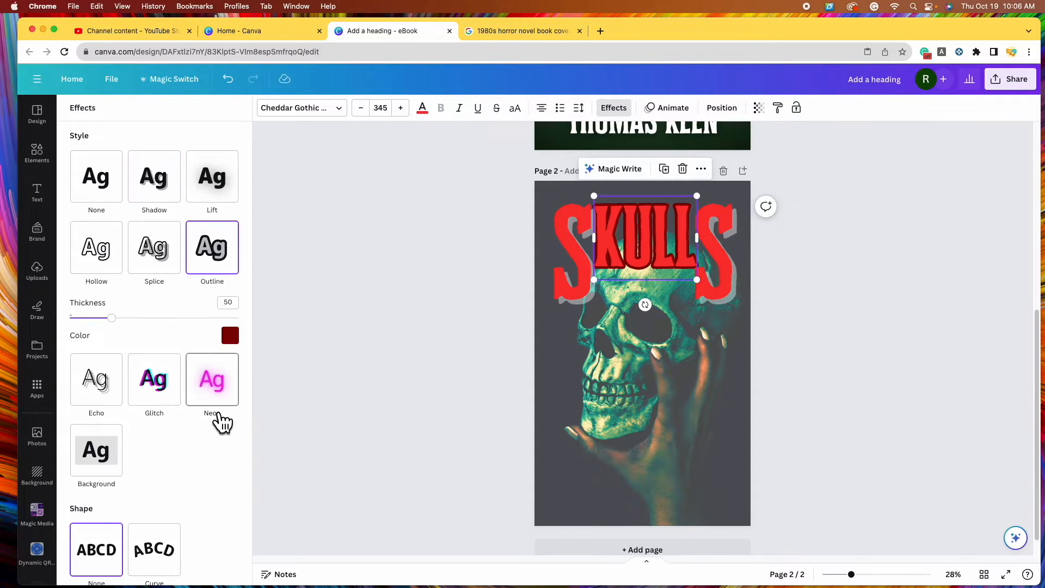
left_click(231, 336)
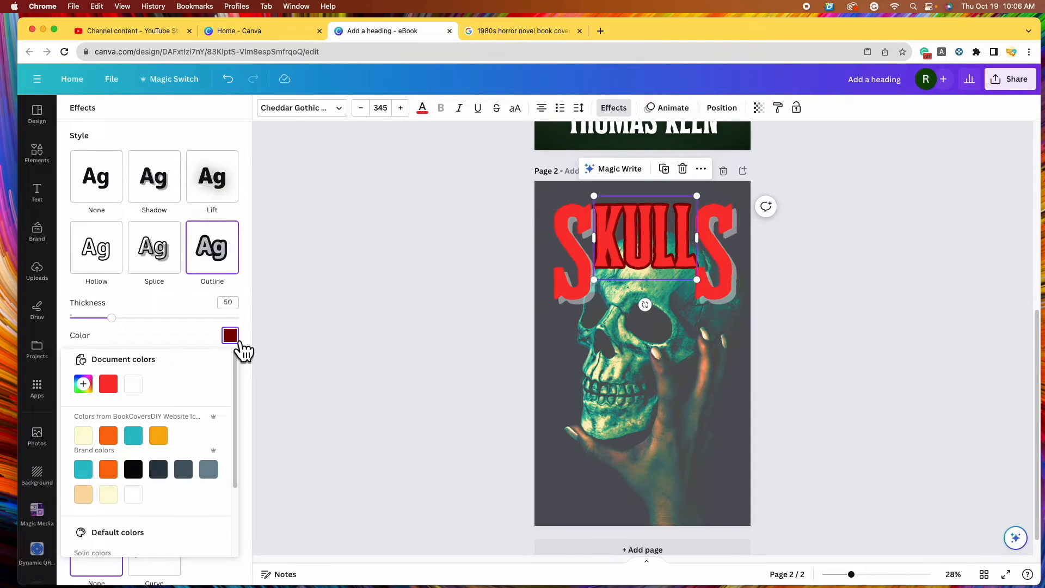
left_click(136, 387)
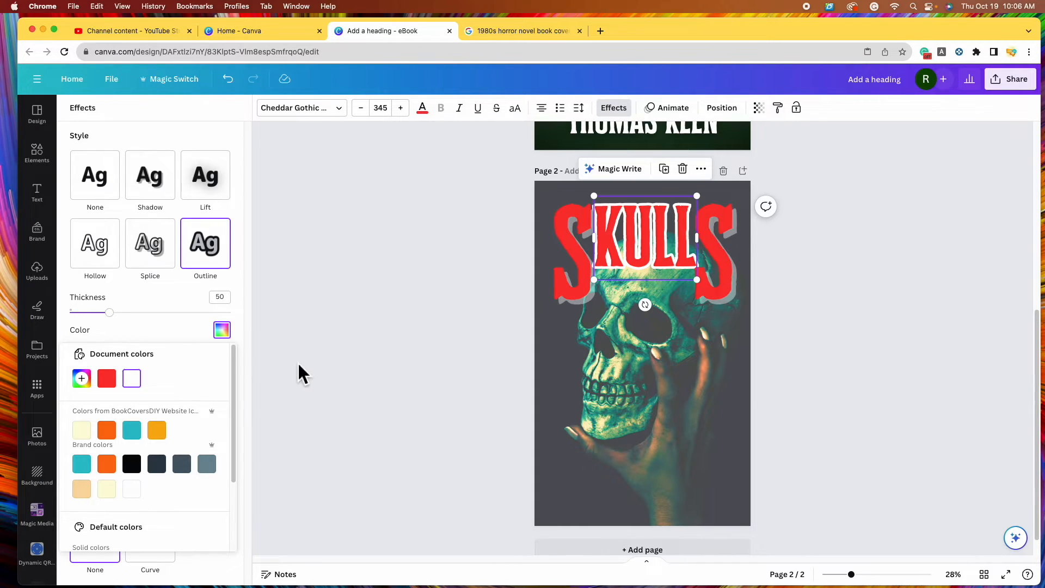
Apply the same white Outline effect to the left S and the right S
left_click(574, 285)
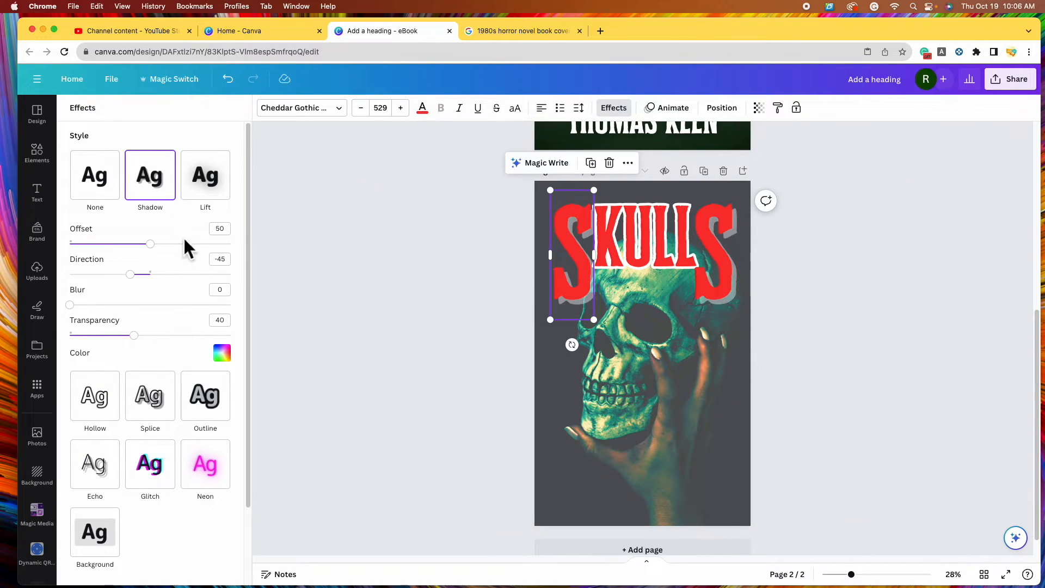
left_click(220, 410)
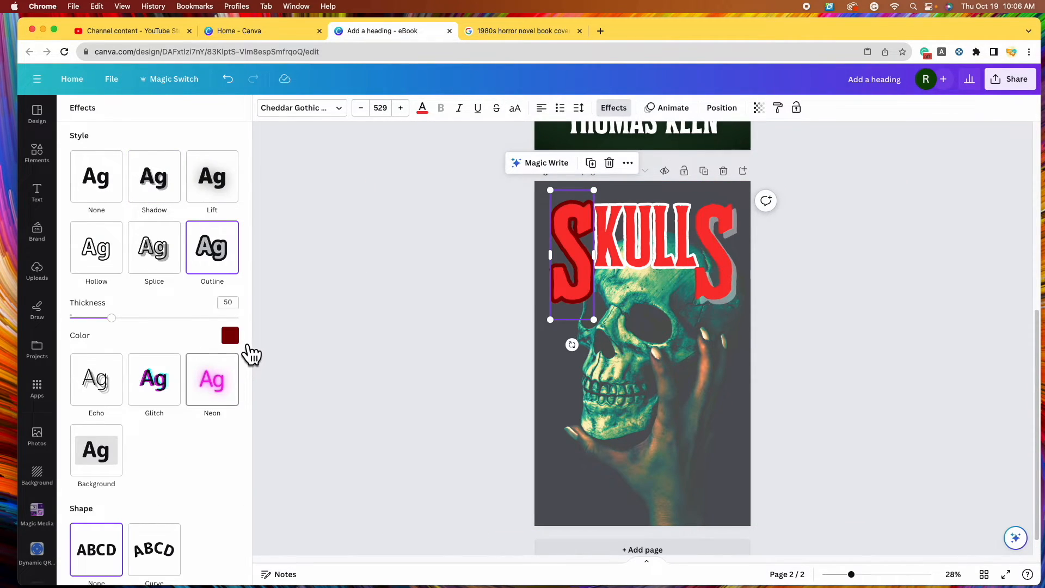
left_click(231, 336)
left_click(136, 386)
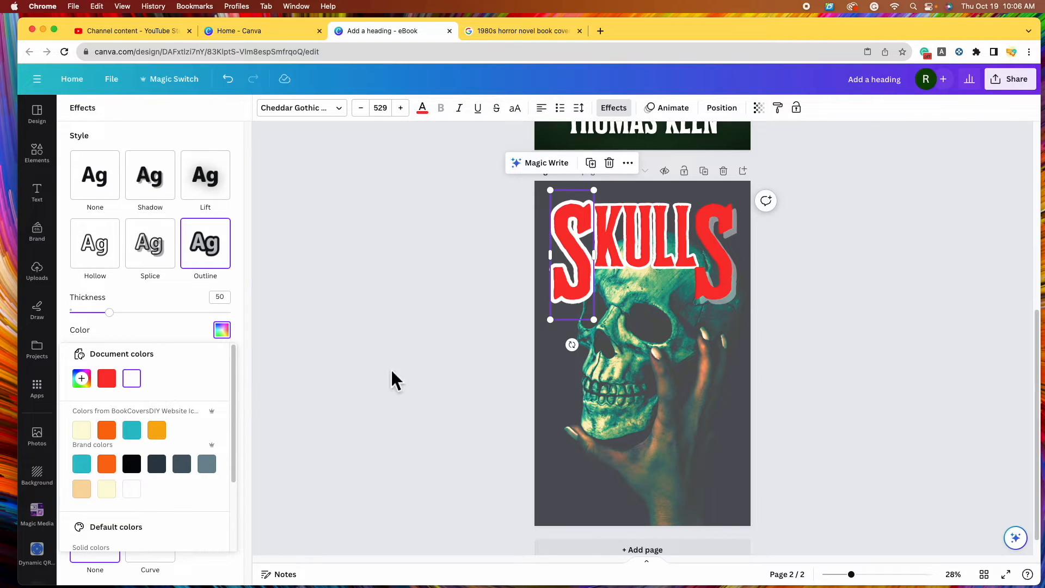
left_click(720, 289)
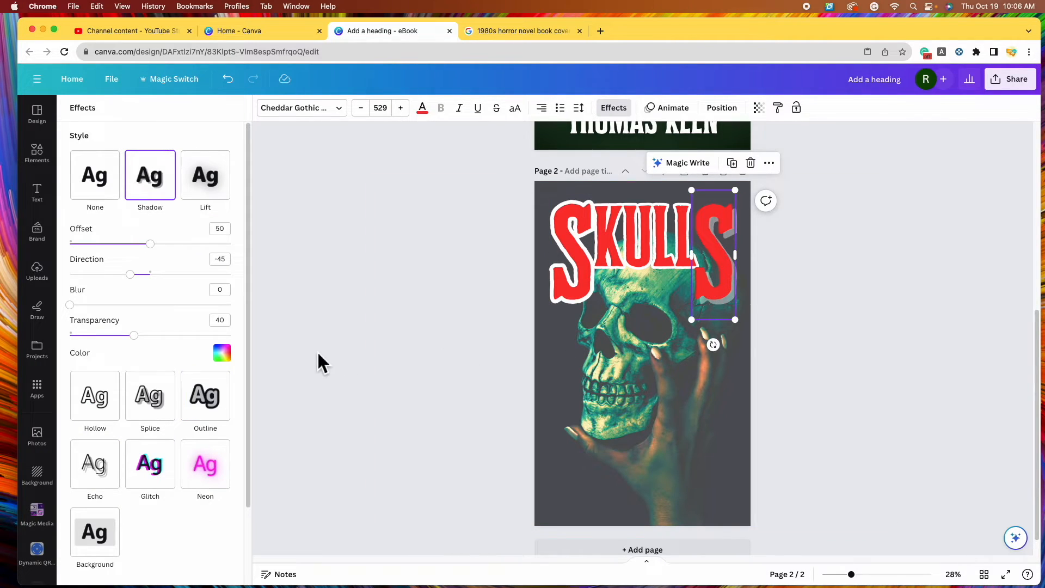
left_click(224, 413)
left_click(232, 338)
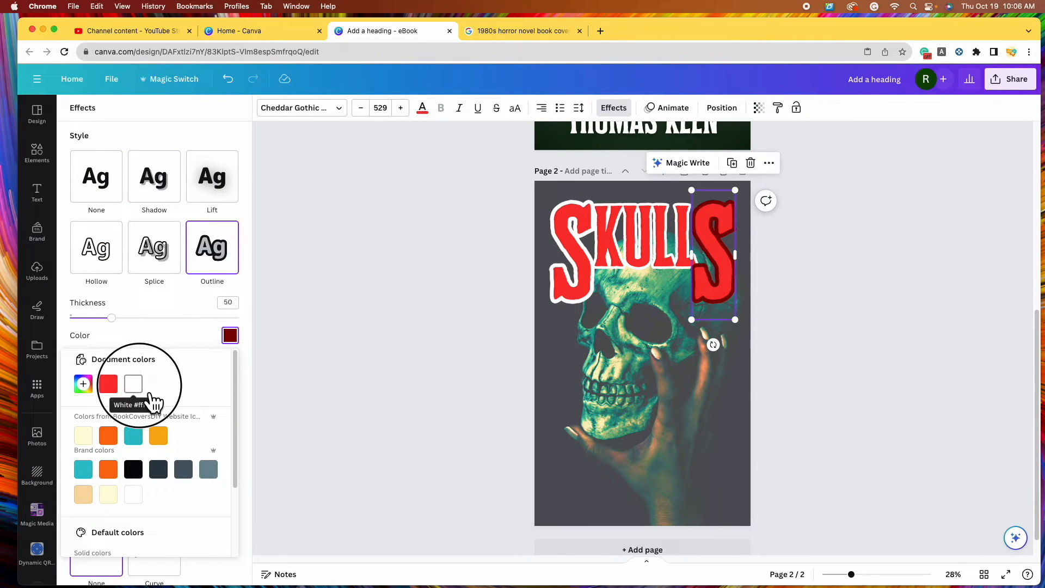
left_click(131, 378)
key("Escape")
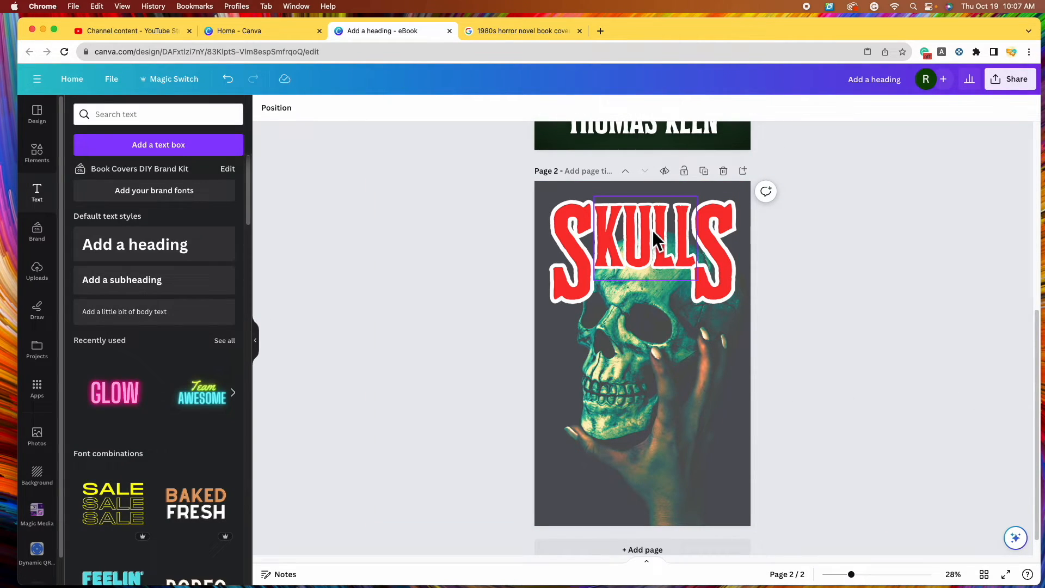
Select KULL and both S pieces together
left_click(648, 236)
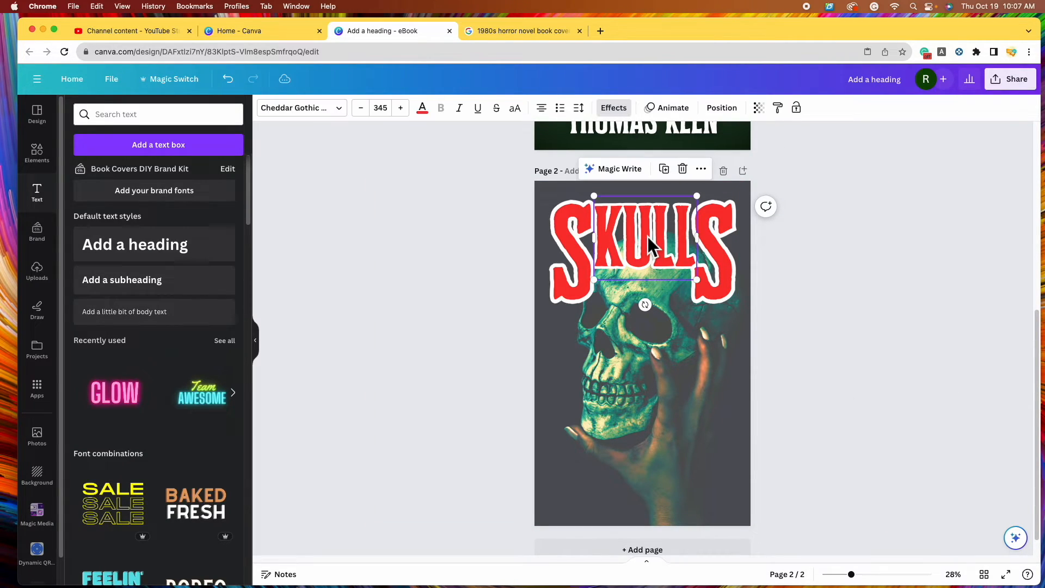
left_click(577, 260, "shift")
left_click(716, 264, "shift")
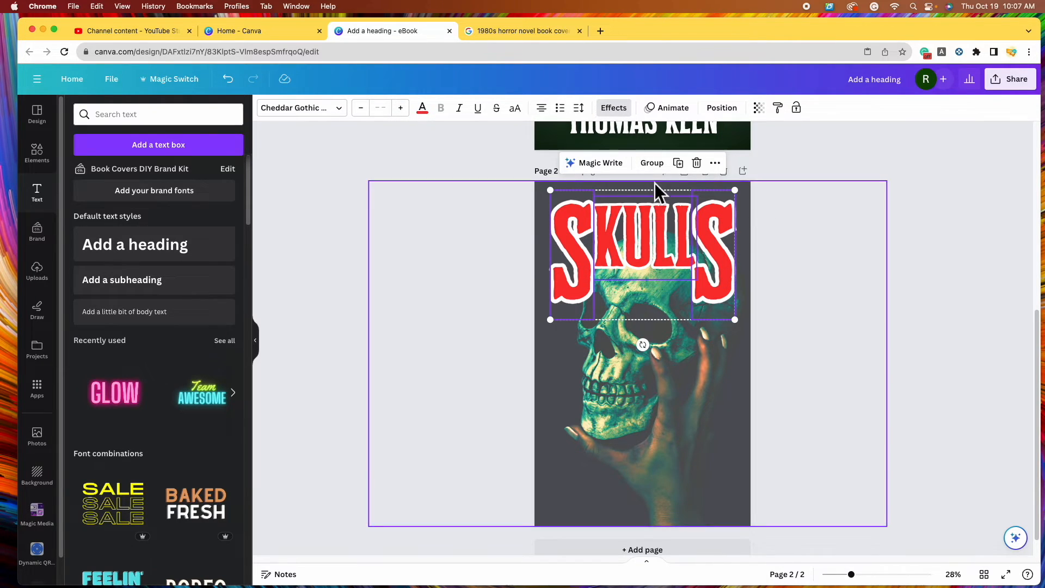
Group the title pieces, shrink the title and centre it horizontally on page 2
left_click(652, 163)
mouse_move(672, 291)
left_mouse_down()
mouse_move(668, 485)
mouse_move(668, 295)
left_mouse_up()
left_click_drag(737, 329, 717, 303)
left_click_drag(626, 220, 646, 226)
Delete the final S and retype it as an S inside the KULL text box
scroll(646, 225, "down", 1)
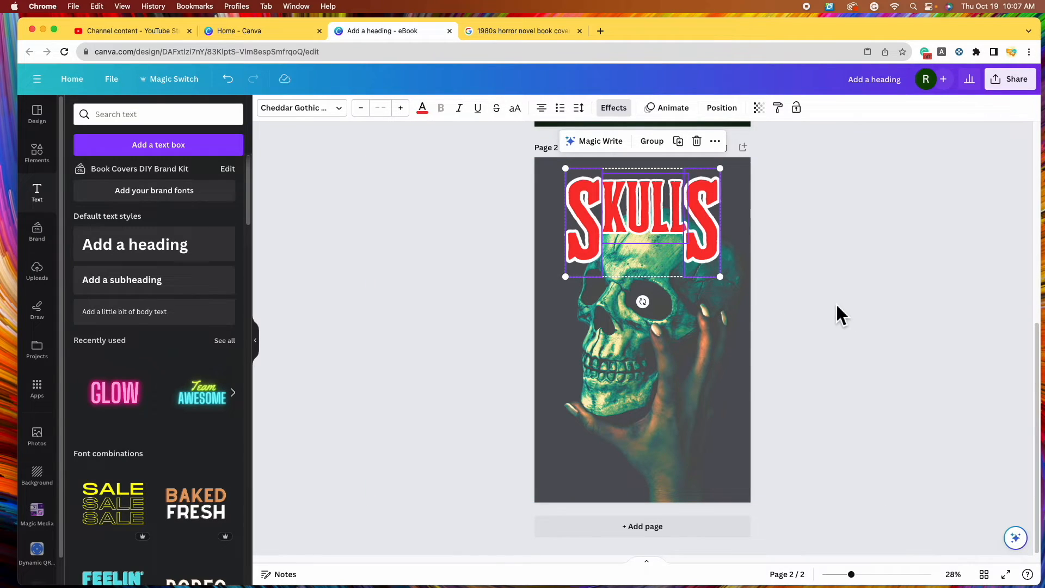
left_click(710, 249)
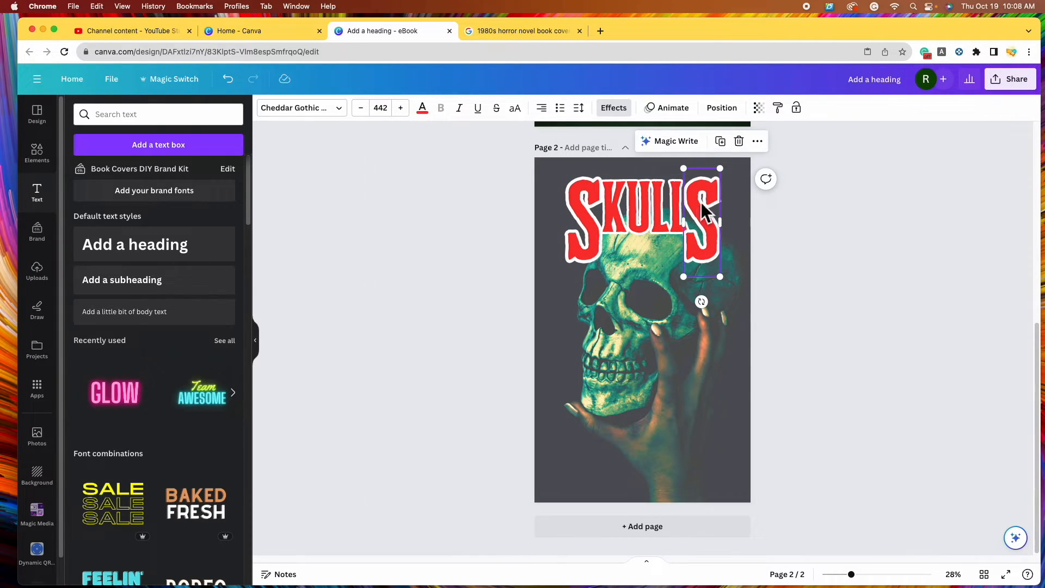
left_click(739, 141)
left_click(684, 216)
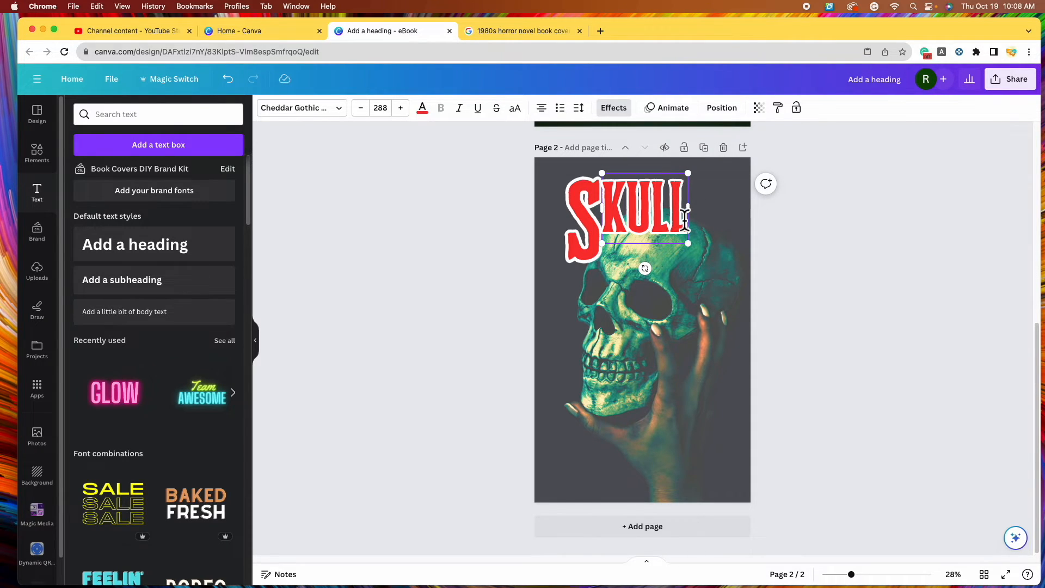
left_click(685, 216)
key("Return")
type("S")
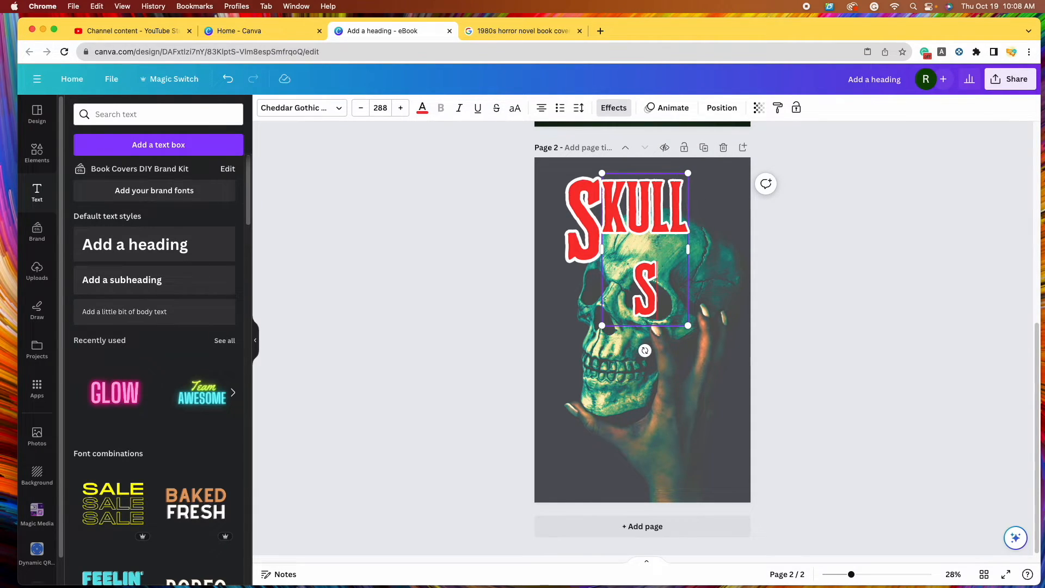
left_click_drag(688, 249, 726, 259)
Remove the separate red S, widen the text so SKULLS fits one line, and move it to the bottom
left_click(578, 183)
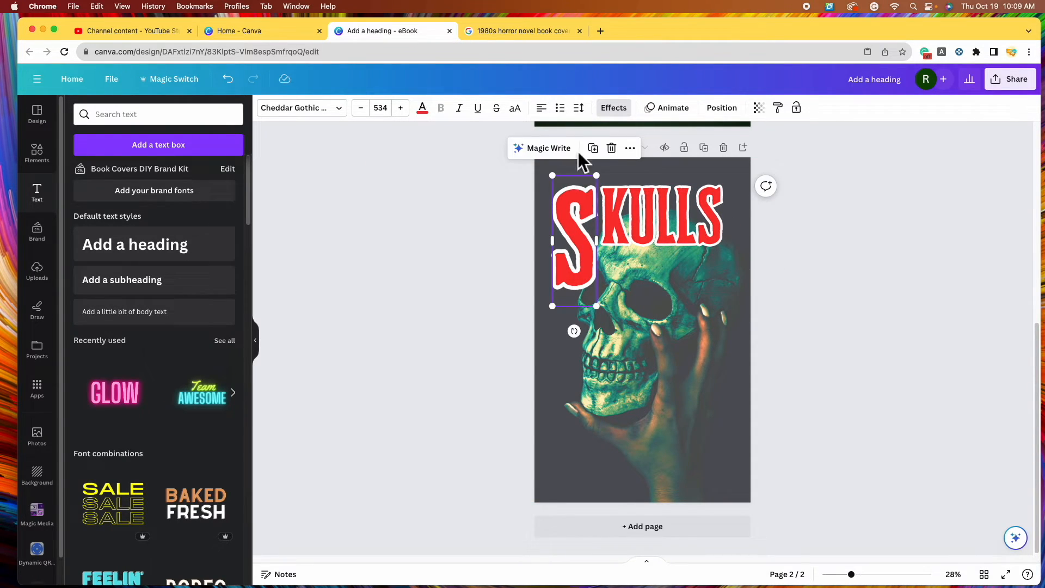
left_click(611, 148)
left_click(610, 244)
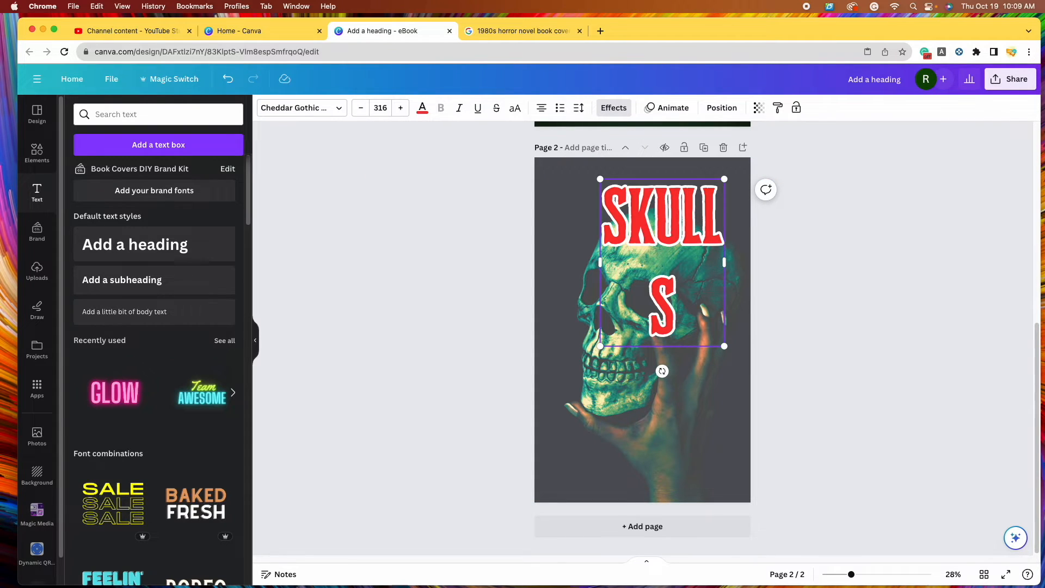
left_click_drag(600, 262, 570, 266)
left_click(884, 307)
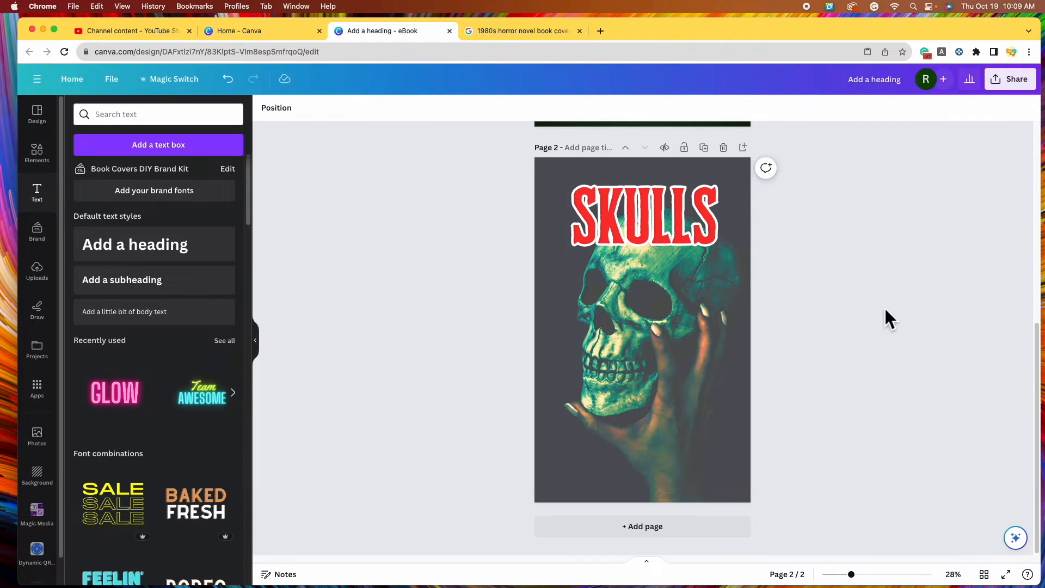
left_click(671, 223)
left_click_drag(656, 220, 675, 497)
Enlarge the skull photo upward and reposition it on page 2
left_click(627, 283)
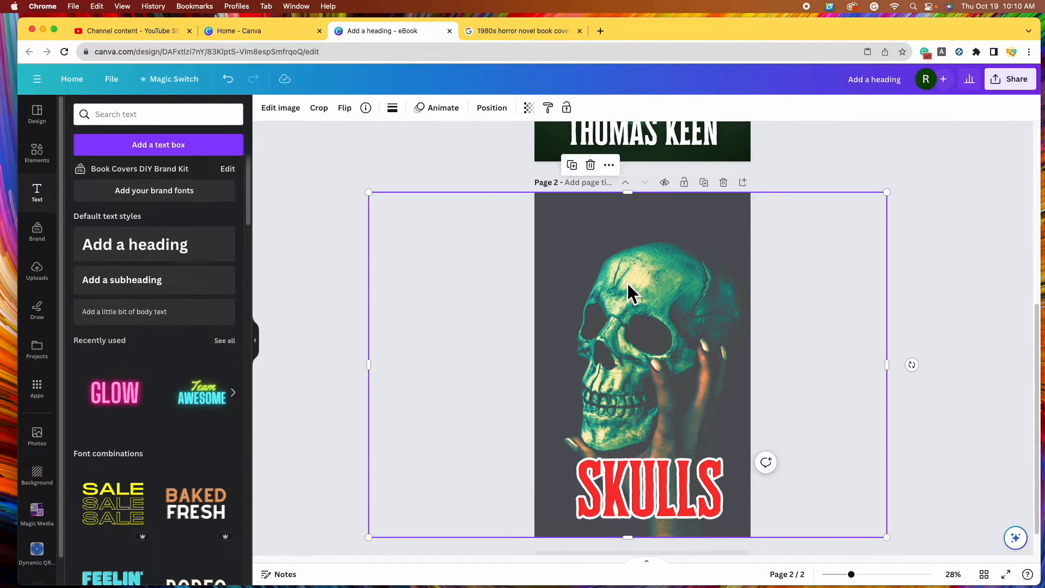
scroll(628, 261, "up", 1)
left_click(634, 217)
left_click_drag(634, 221, 637, 173)
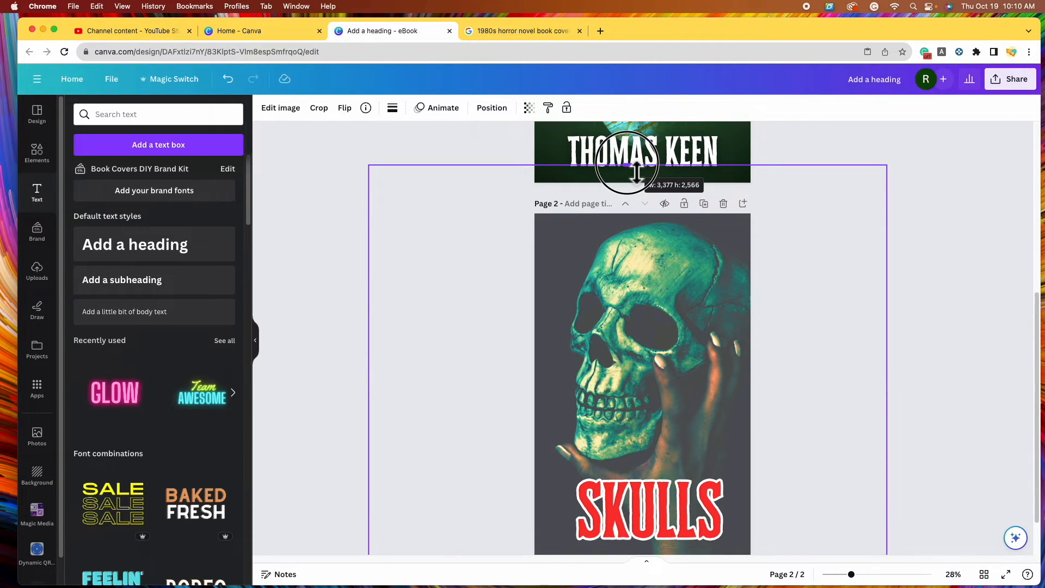
left_click_drag(637, 173, 637, 173)
left_click_drag(707, 365, 684, 369)
Enlarge SKULLS to size 345 and place it just above the page bottom
scroll(684, 369, "down", 2)
left_click_drag(730, 420, 733, 418)
mouse_move(671, 447)
left_mouse_down()
mouse_move(666, 455)
mouse_move(665, 435)
left_mouse_up()
scroll(665, 417, "up", 6)
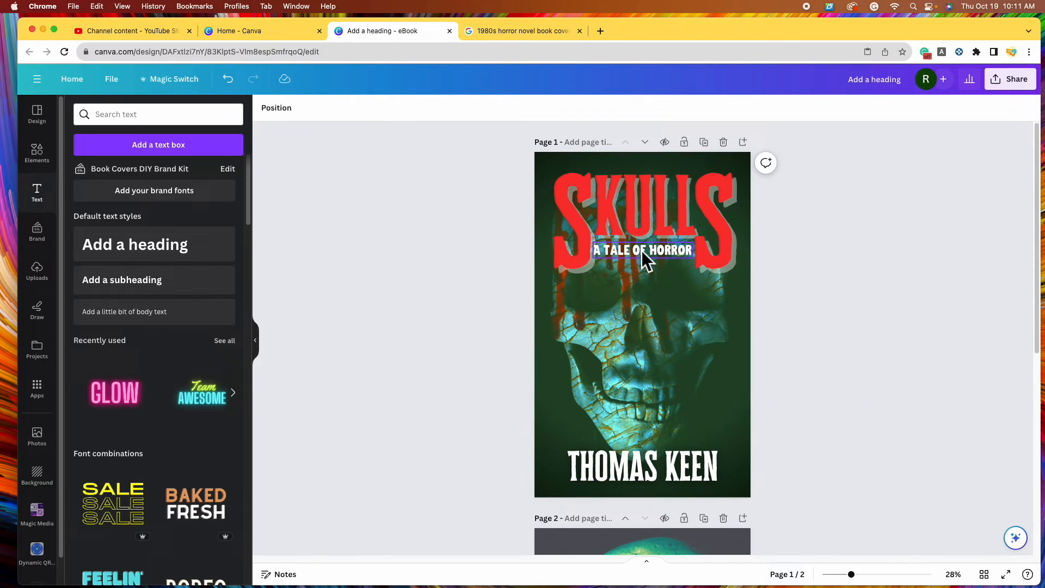
Copy the A TALE OF HORROR subtitle from page 1 and place it below SKULLS on page 2
left_click(641, 251)
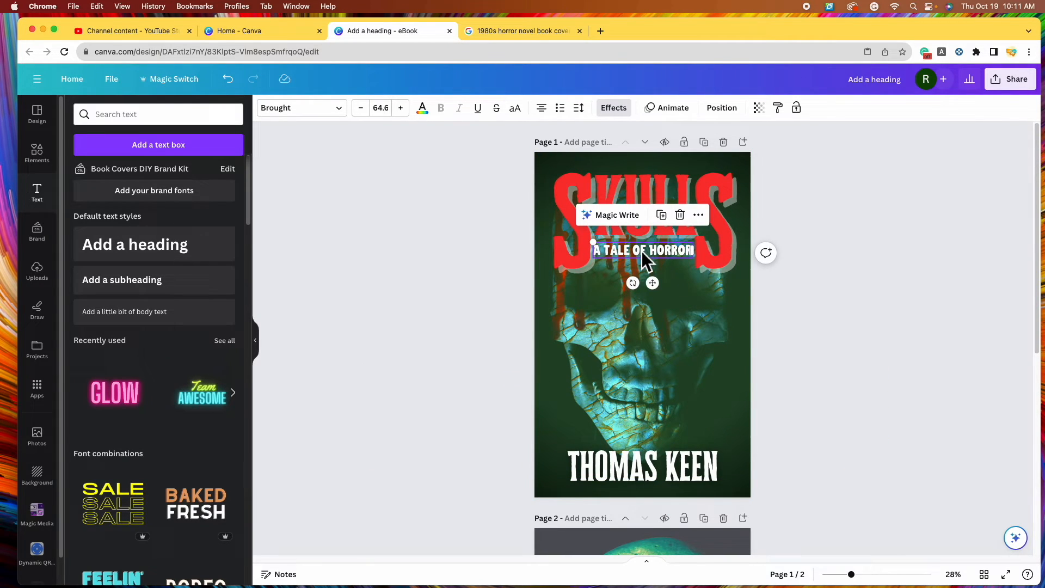
right_click(642, 250)
left_click(715, 284)
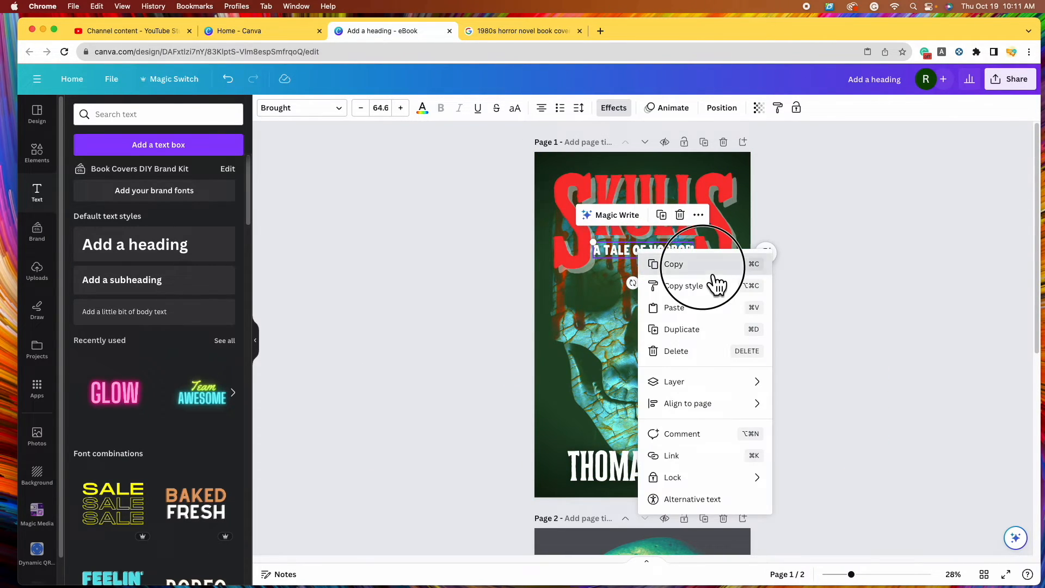
scroll(676, 368, "down", 1)
scroll(676, 368, "down", 6)
right_click(648, 370)
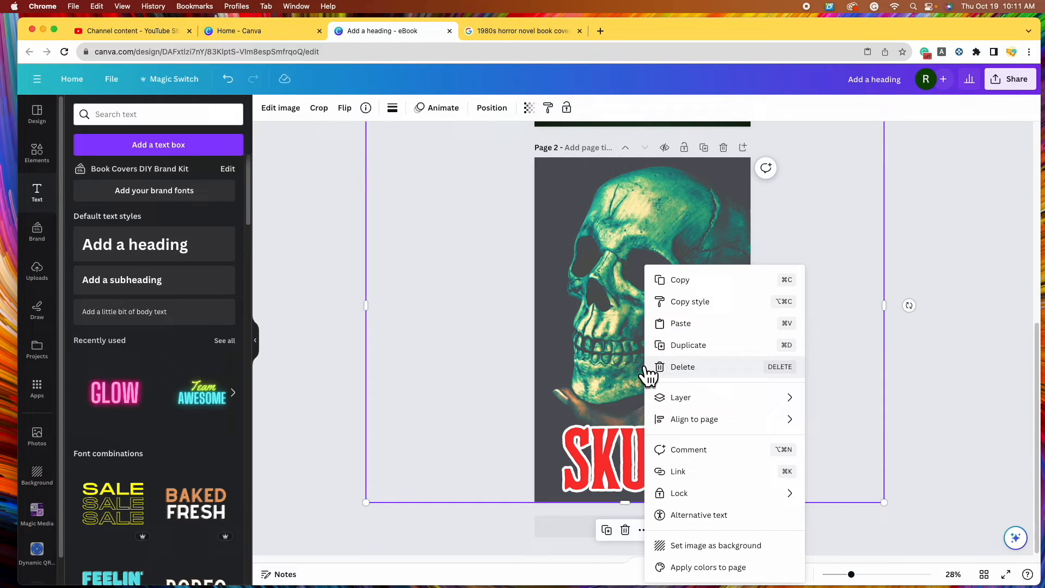
left_click(707, 324)
left_click_drag(667, 261, 716, 383)
left_click_drag(658, 453, 659, 430)
left_click_drag(725, 377, 711, 482)
left_click(893, 439)
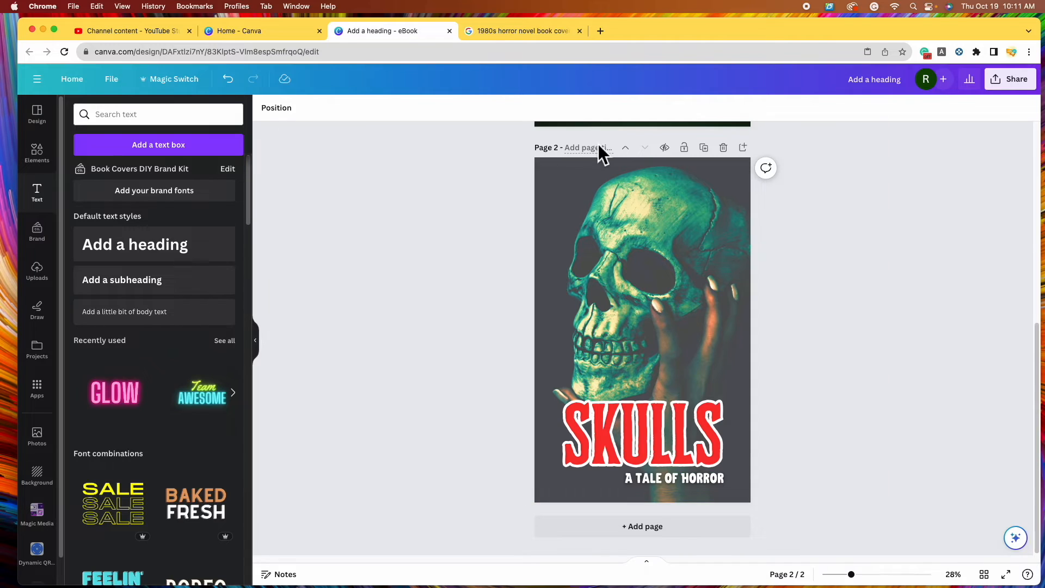
left_click(701, 478)
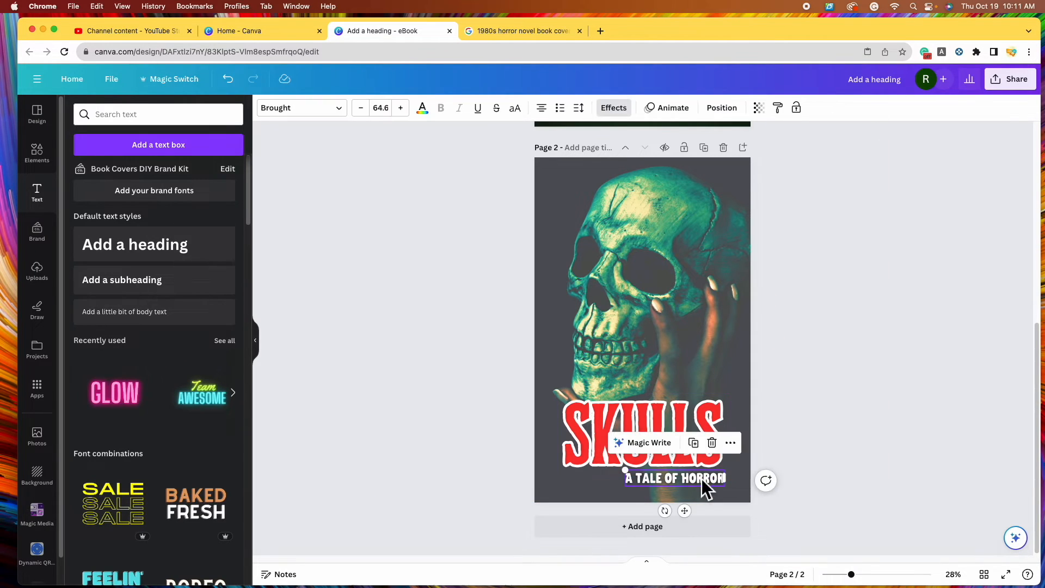
left_click(706, 450)
left_click_drag(693, 482, 638, 196)
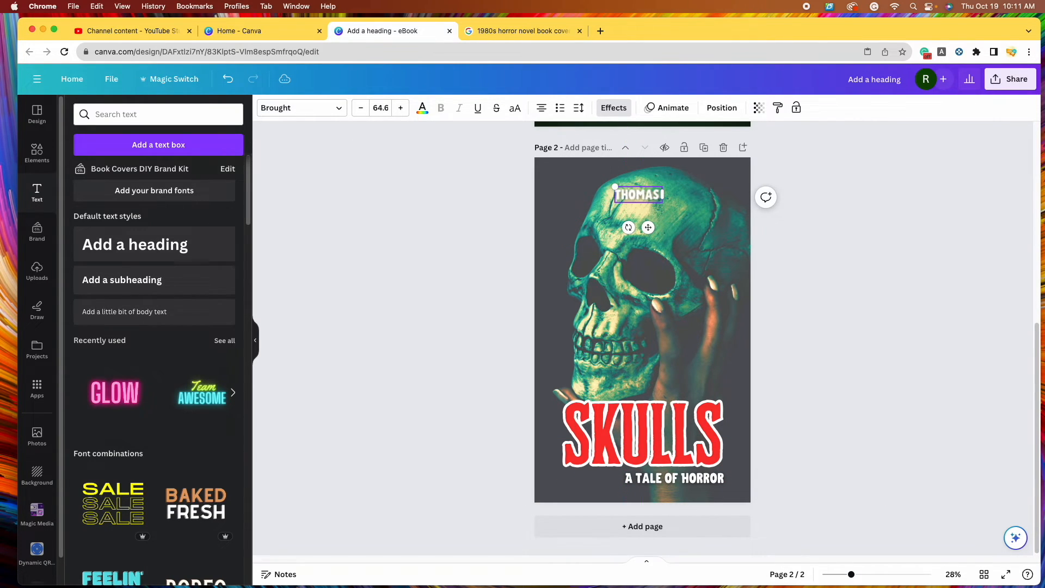
left_click(935, 326)
left_click(639, 195)
left_click_drag(678, 203, 709, 217)
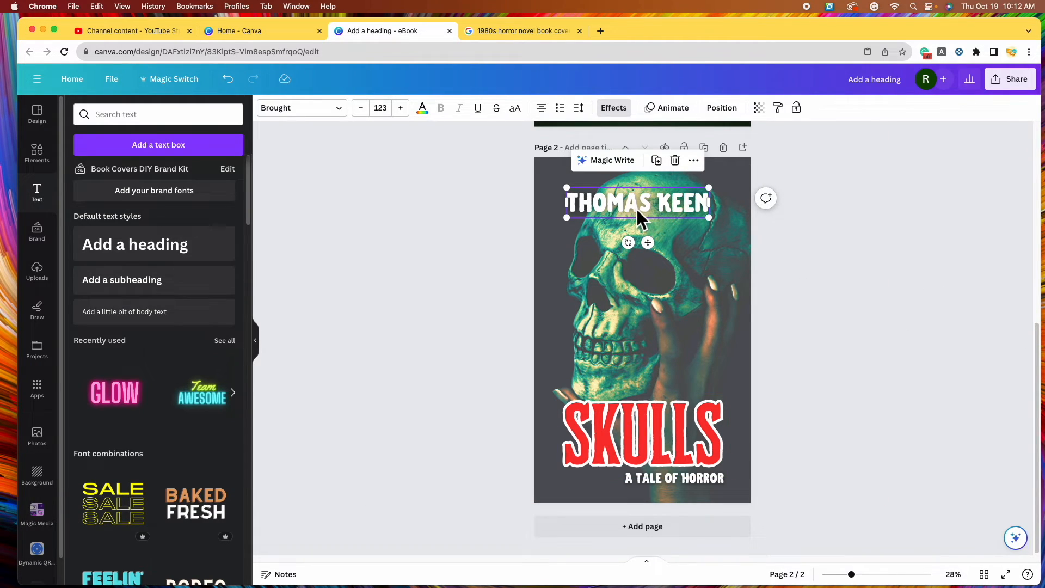
left_click(337, 108)
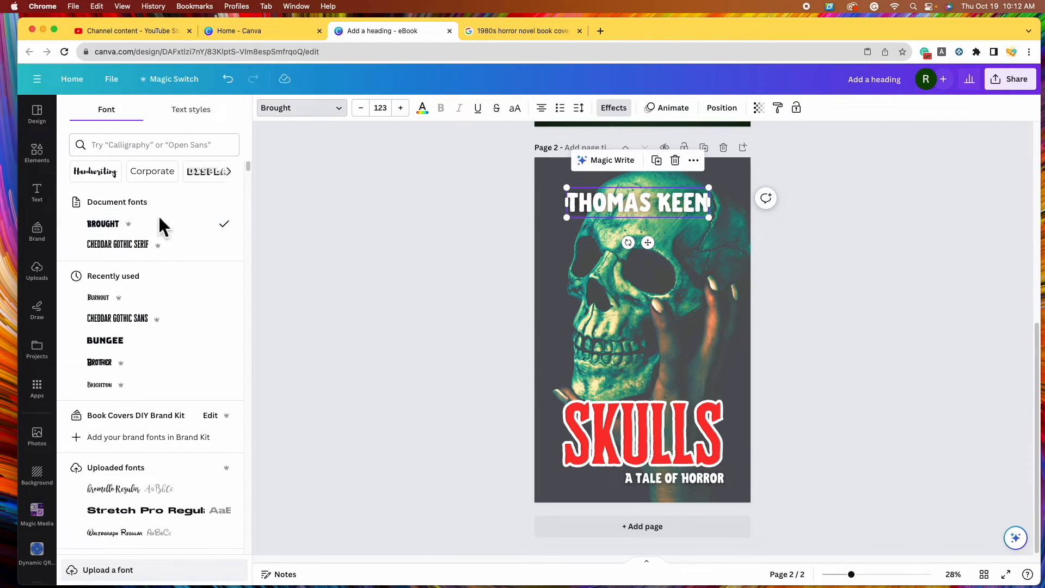
left_click(201, 257)
left_click_drag(684, 214, 689, 205)
left_click(614, 107)
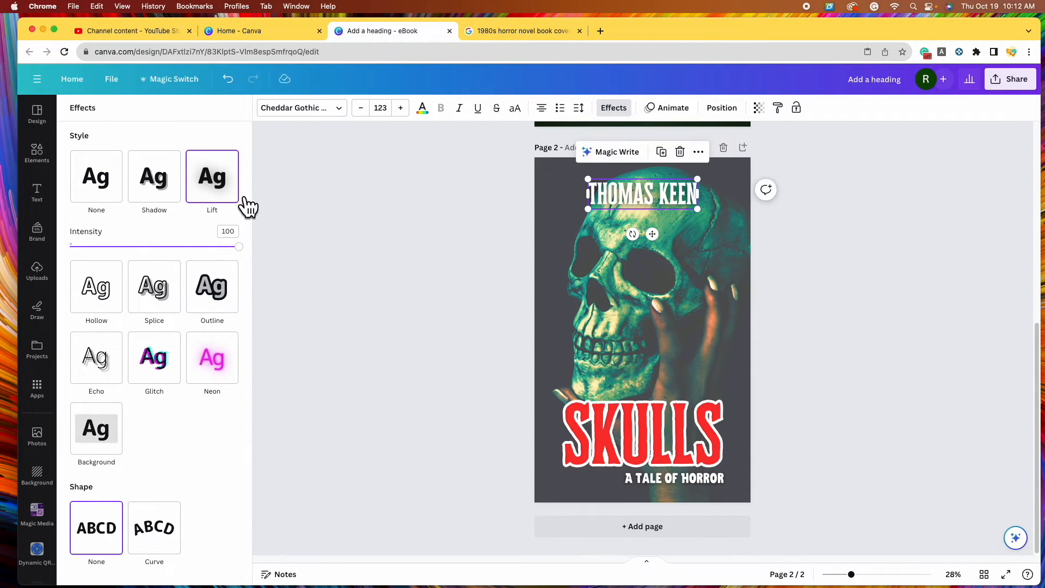
left_click(155, 247)
left_click_drag(170, 263, 268, 270)
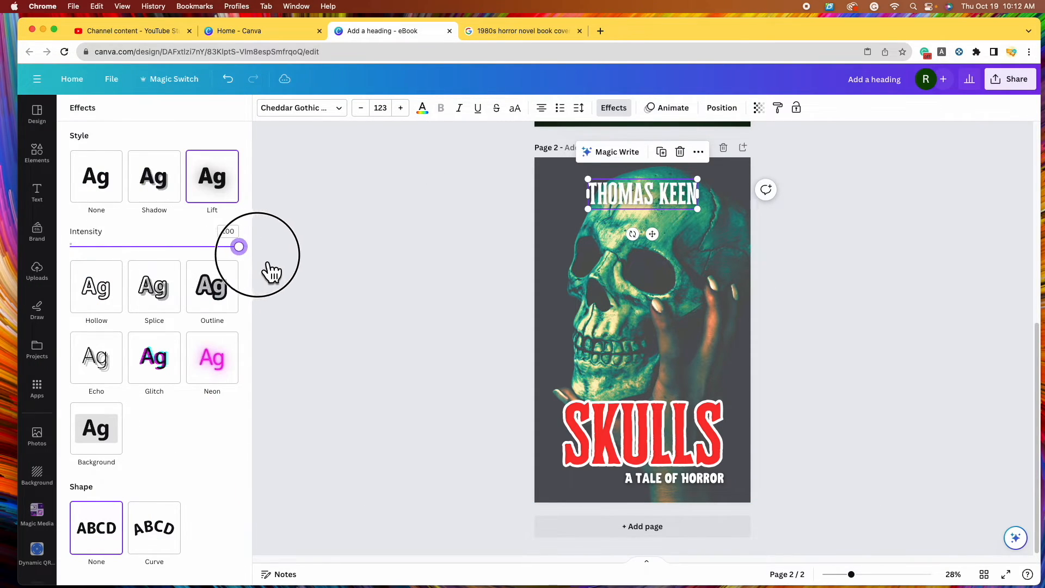
left_click_drag(697, 209, 671, 203)
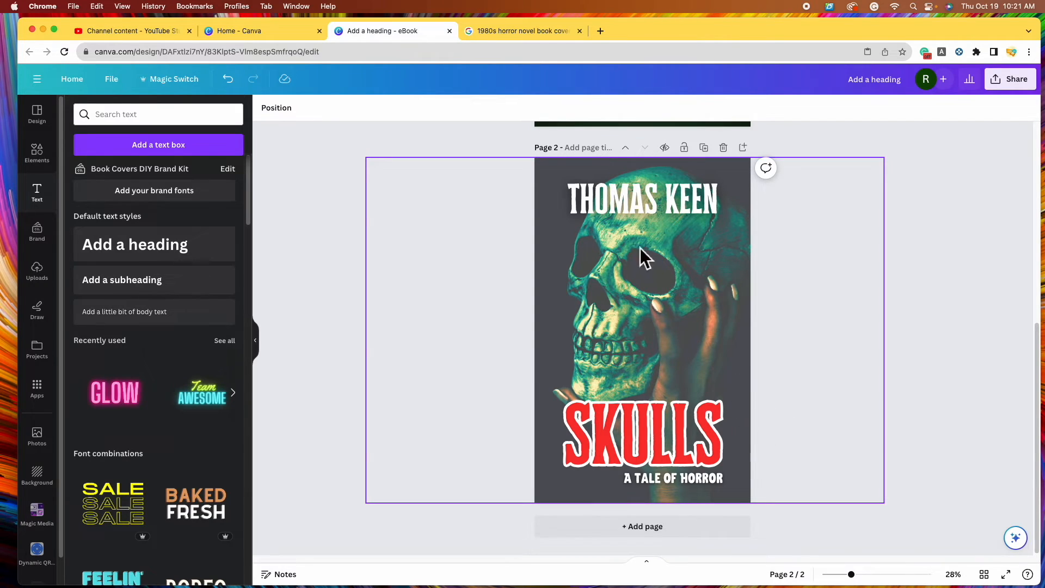
Enter 'Skulls Book Covers' as the design's title in the top bar
scroll(710, 408, "up", 7)
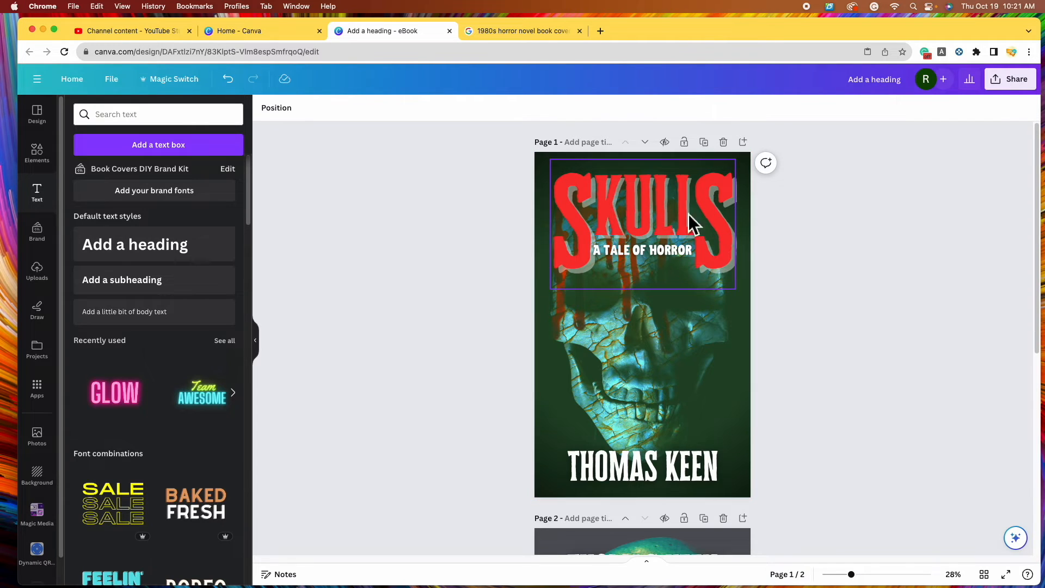
scroll(687, 270, "down", 7)
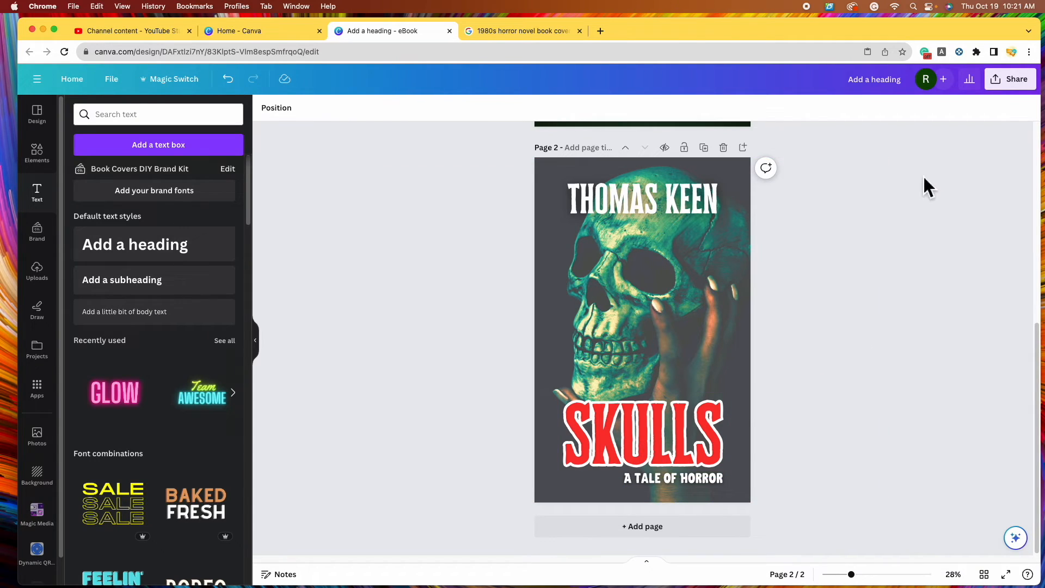
left_click(894, 82)
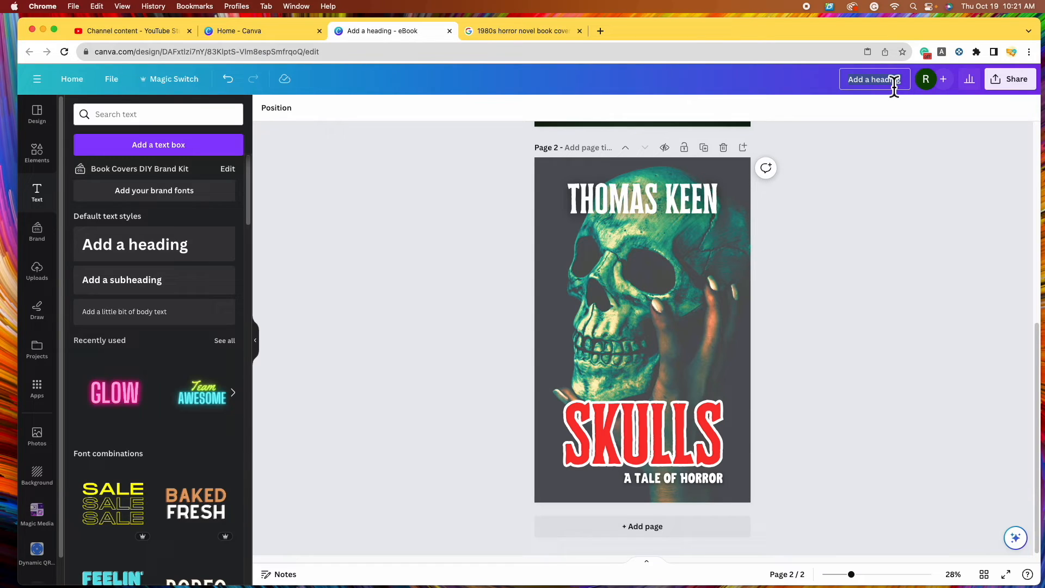
type("Skulls Book Covers")
key("Return")
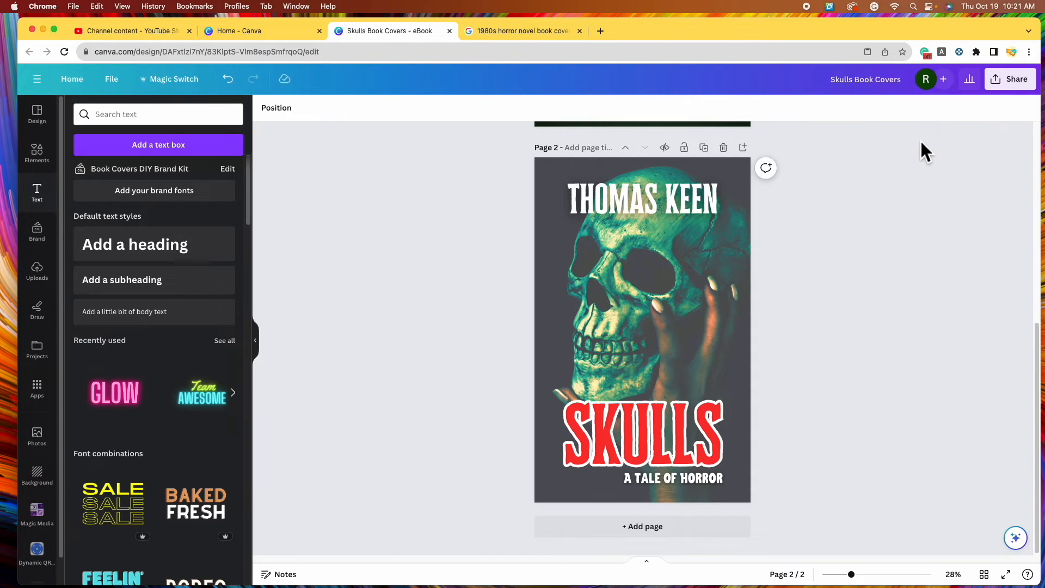
Download both pages as PNG files and open the Skulls Book Covers download folder
left_click(1028, 82)
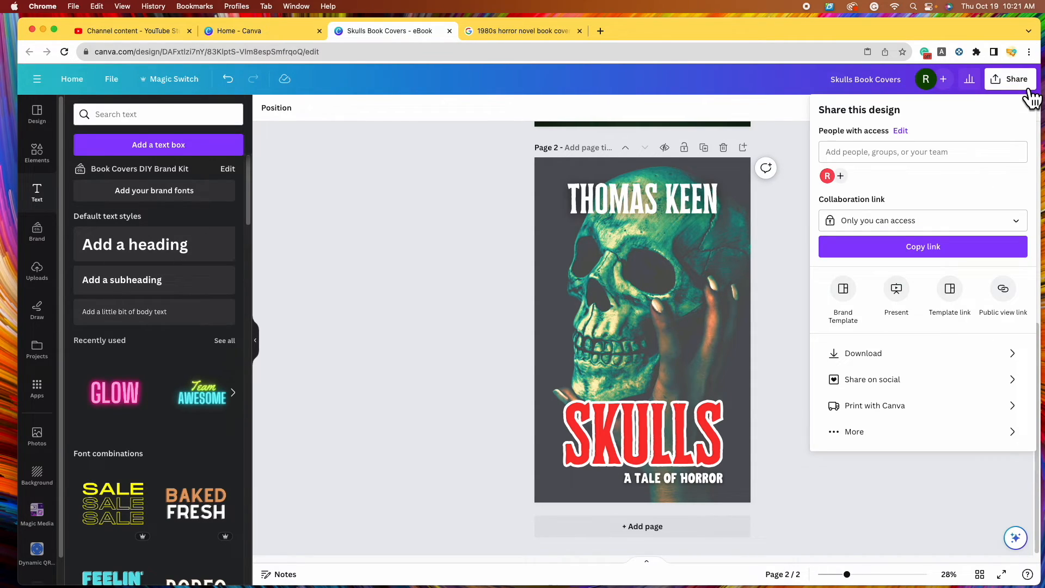
left_click(1008, 354)
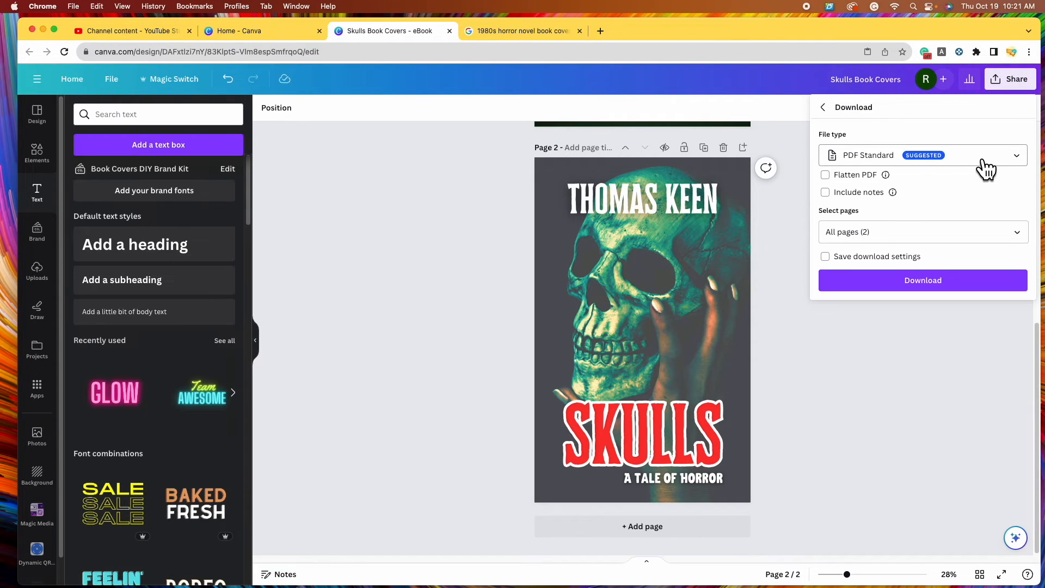
left_click(997, 170)
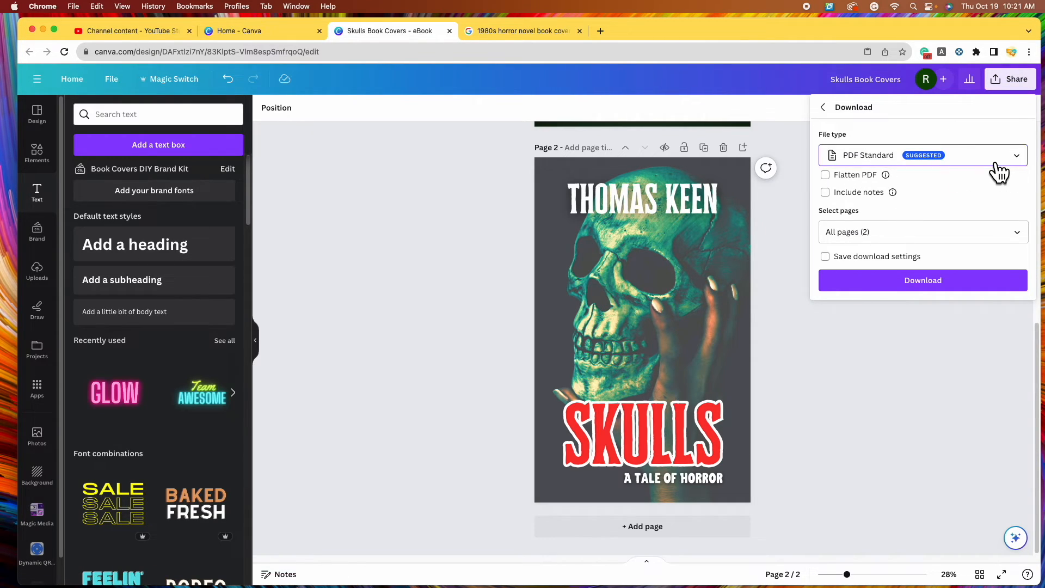
left_click(947, 226)
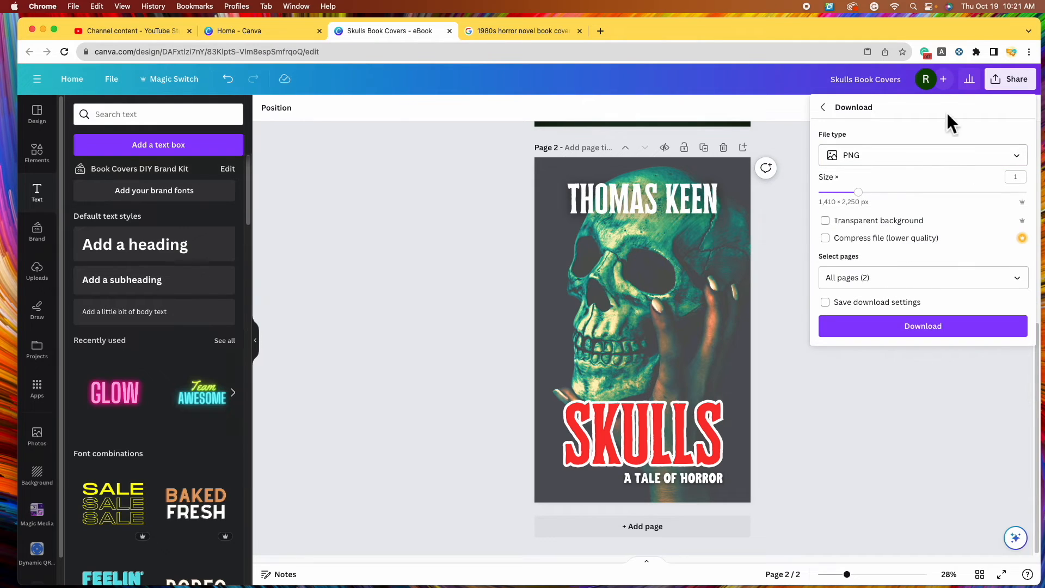
left_click(971, 334)
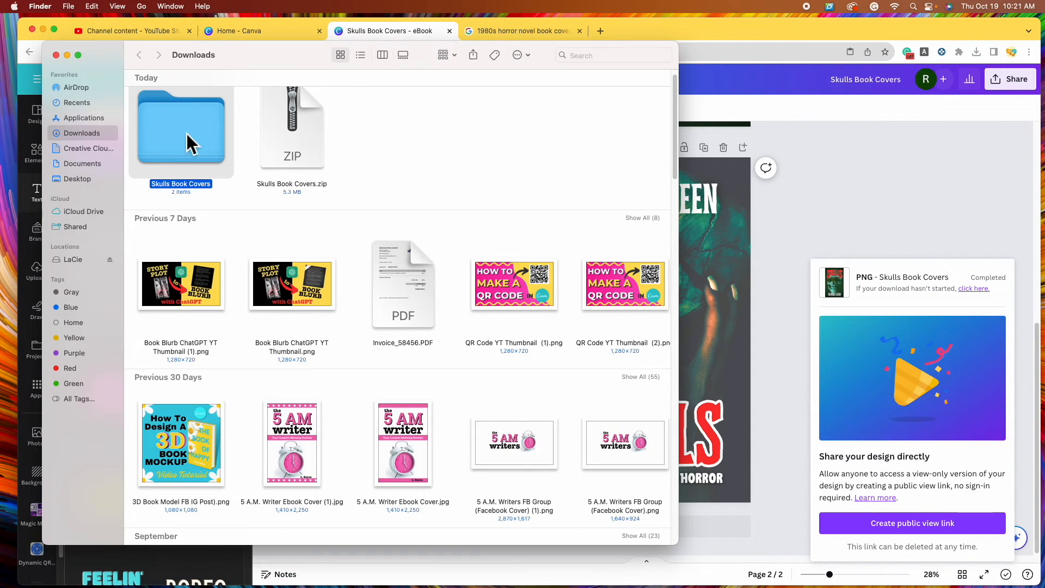
double_click(188, 133)
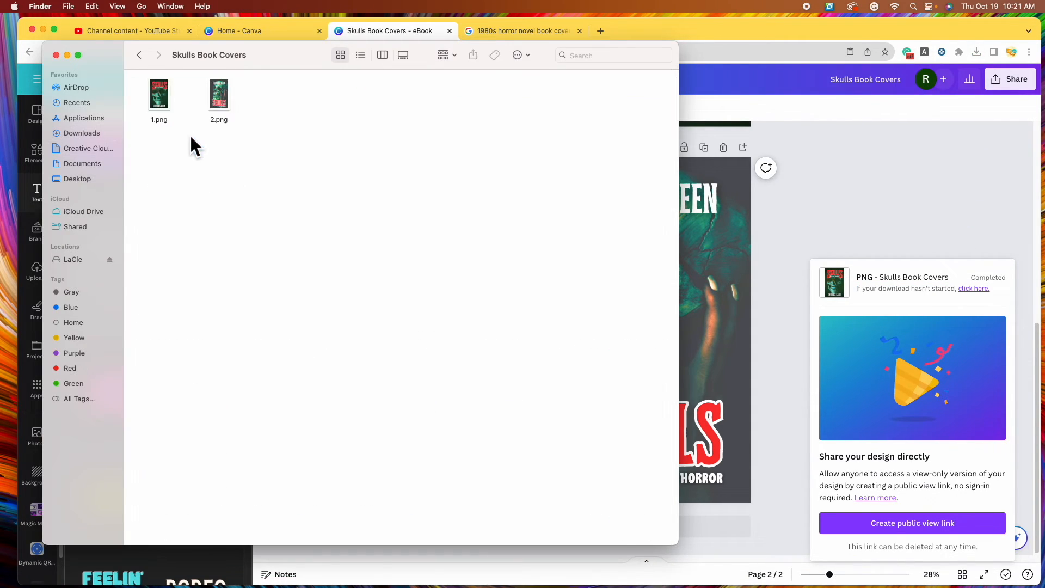